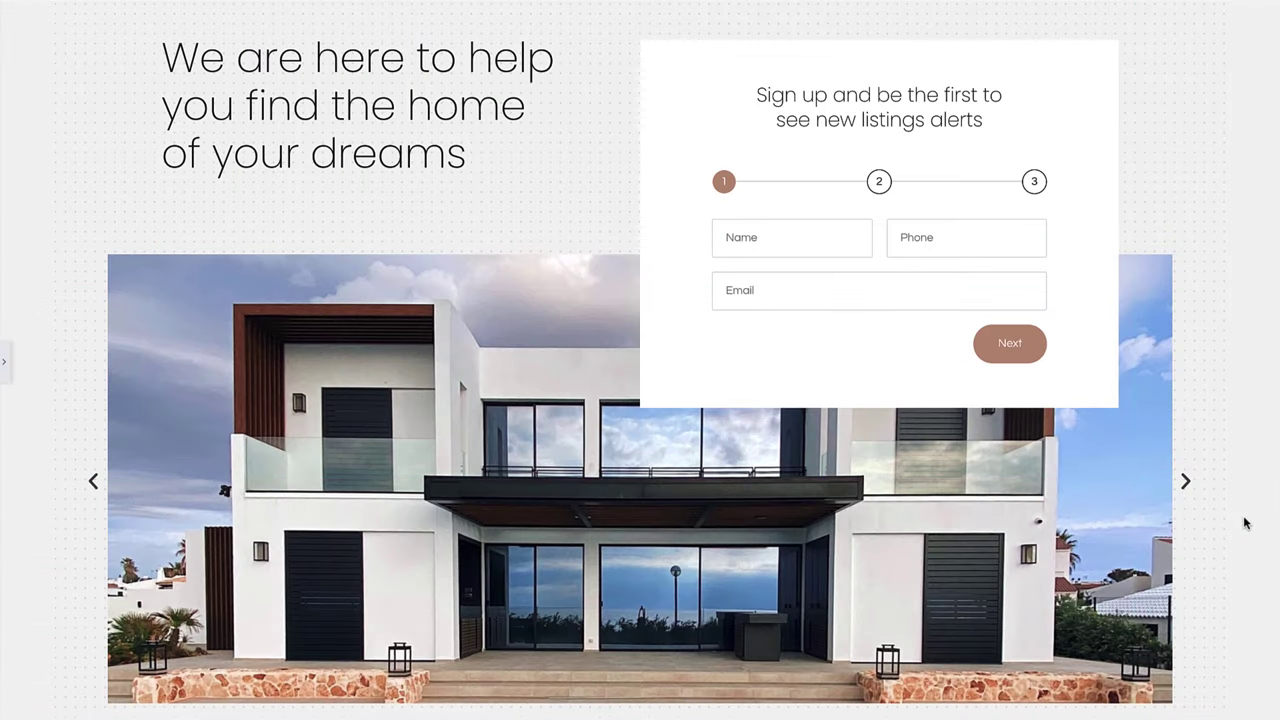
Examine the example image carousels on the finished pages, advancing slides, enlarging a massage photo, and continuing down to the Our Brands logos.
{"action": "left_click", "coordinate": [1186, 484]}
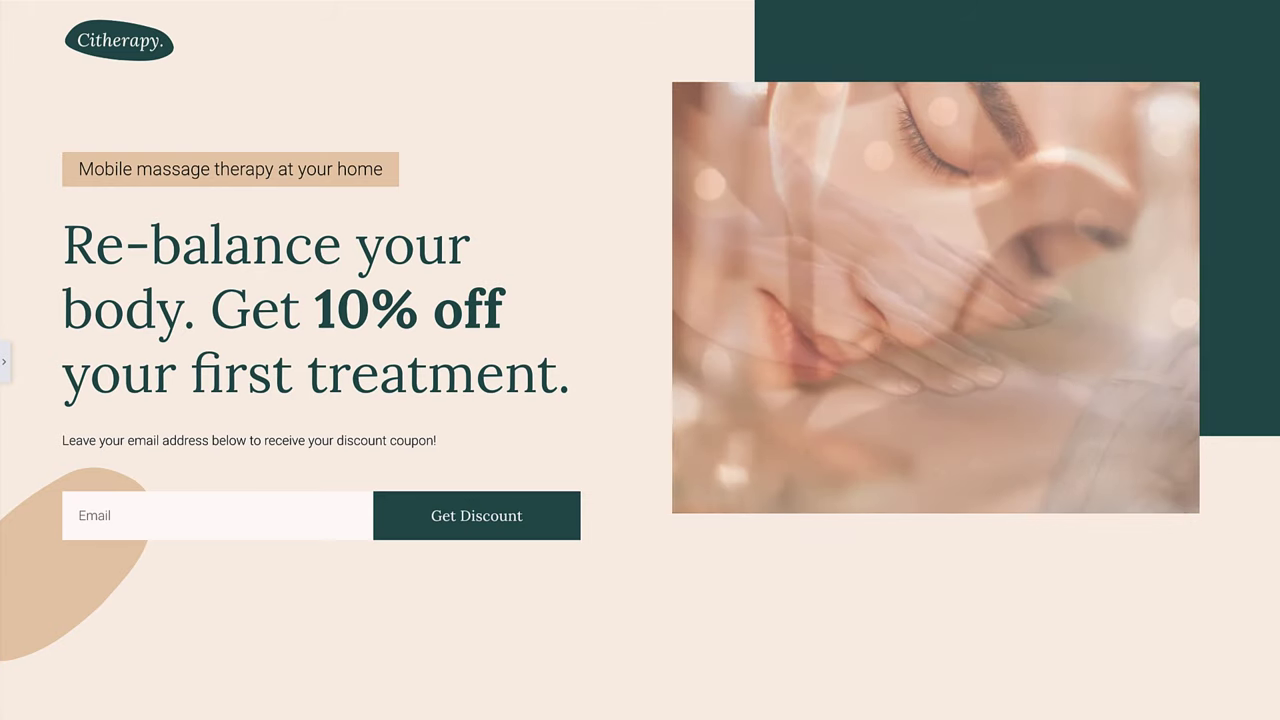
{"action": "scroll", "coordinate": [621, 116], "scroll_direction": "down", "scroll_amount": 3}
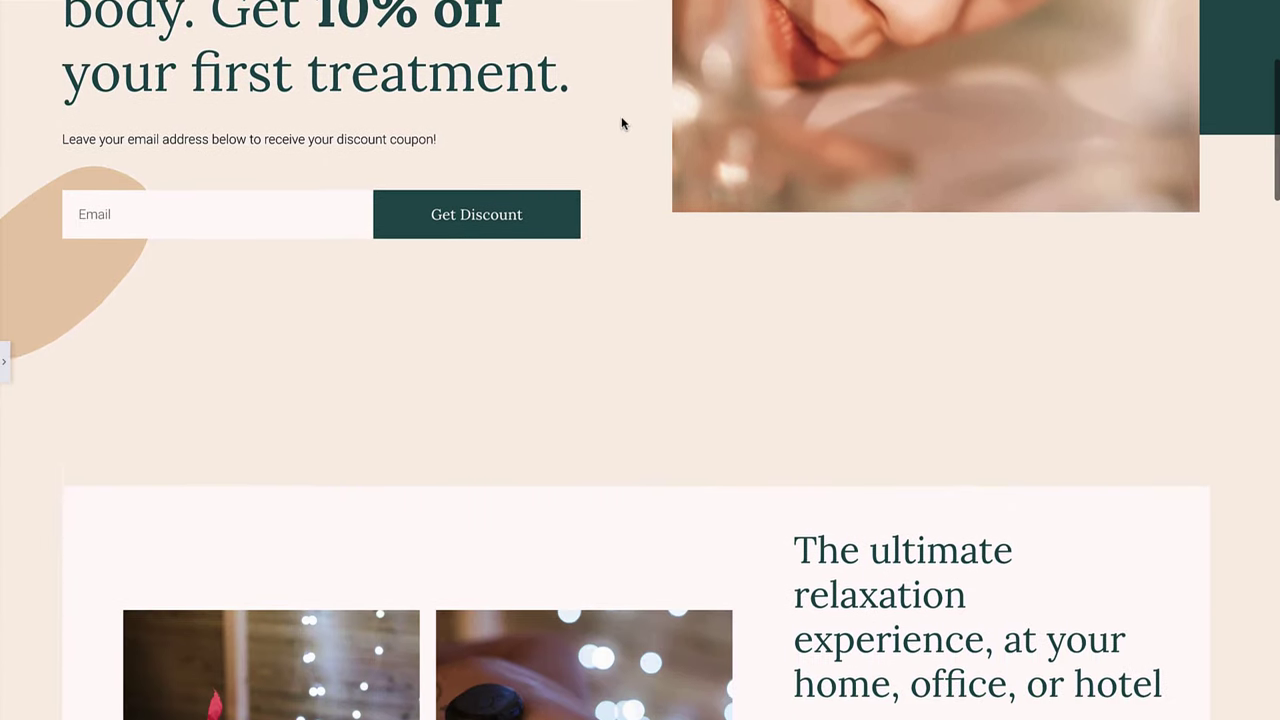
{"action": "scroll", "coordinate": [621, 123], "scroll_direction": "down", "scroll_amount": 4}
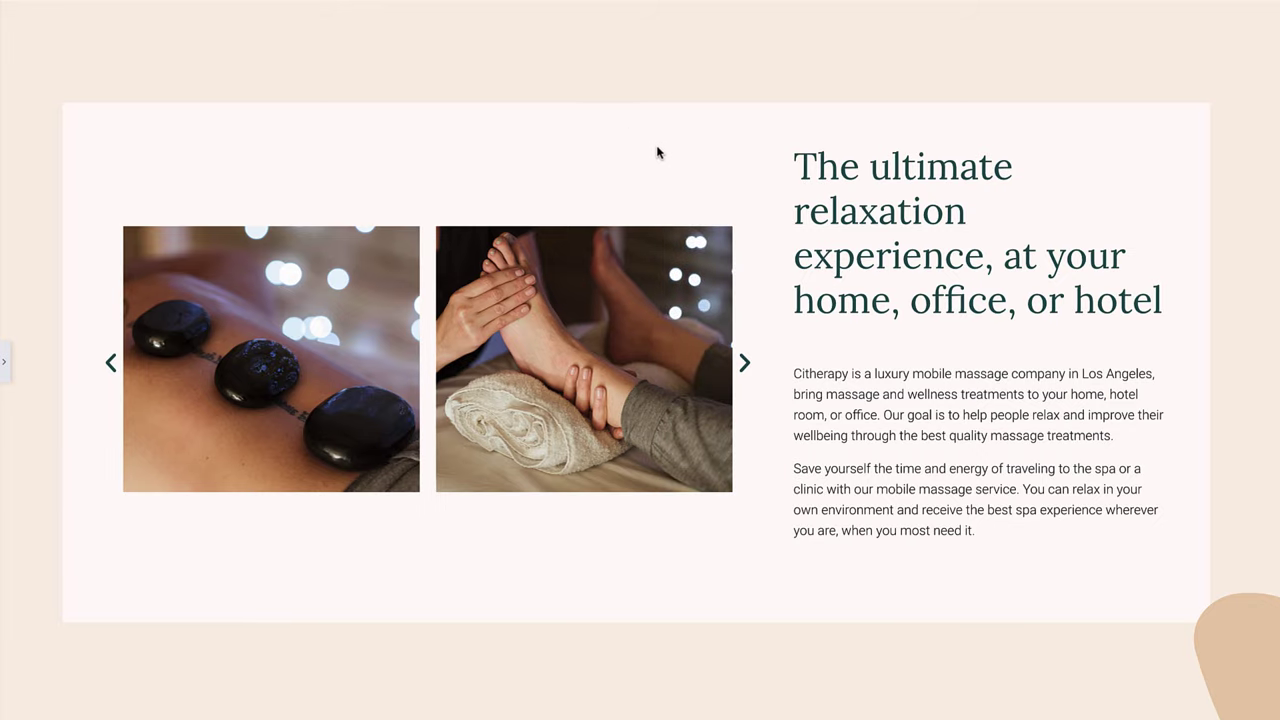
{"action": "left_click", "coordinate": [745, 364]}
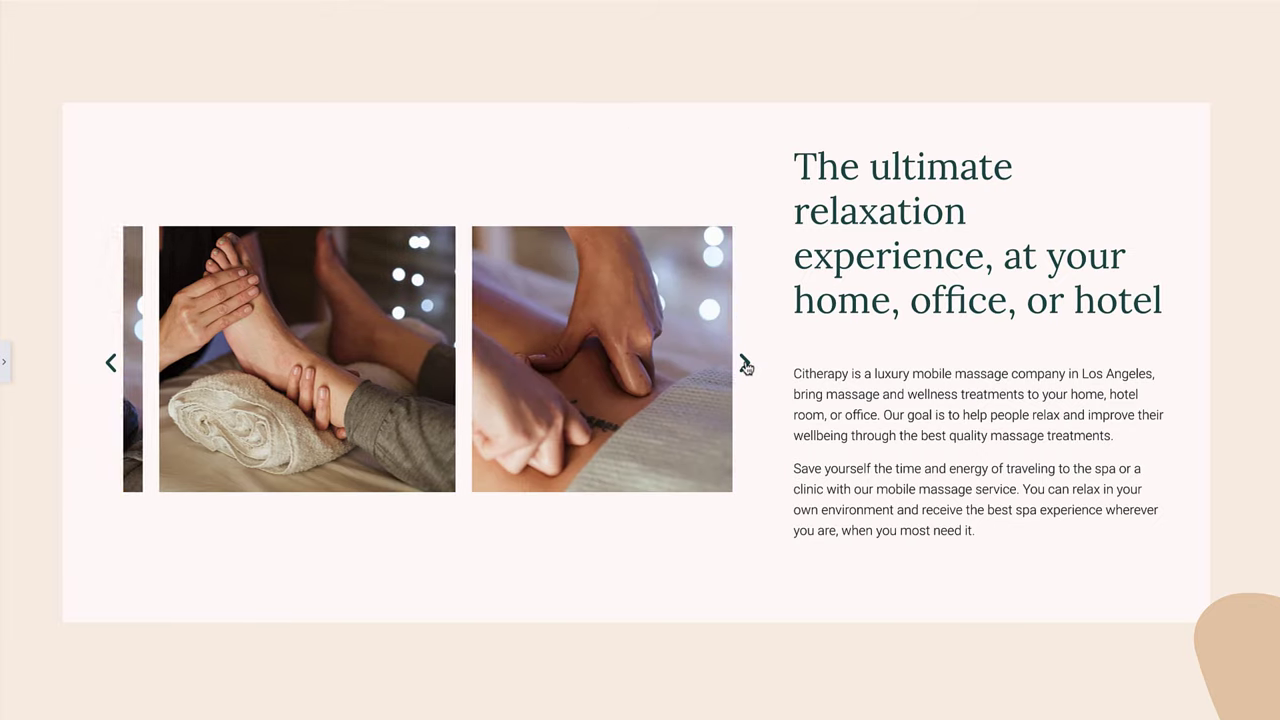
{"action": "left_click", "coordinate": [745, 364]}
{"action": "left_click", "coordinate": [604, 367]}
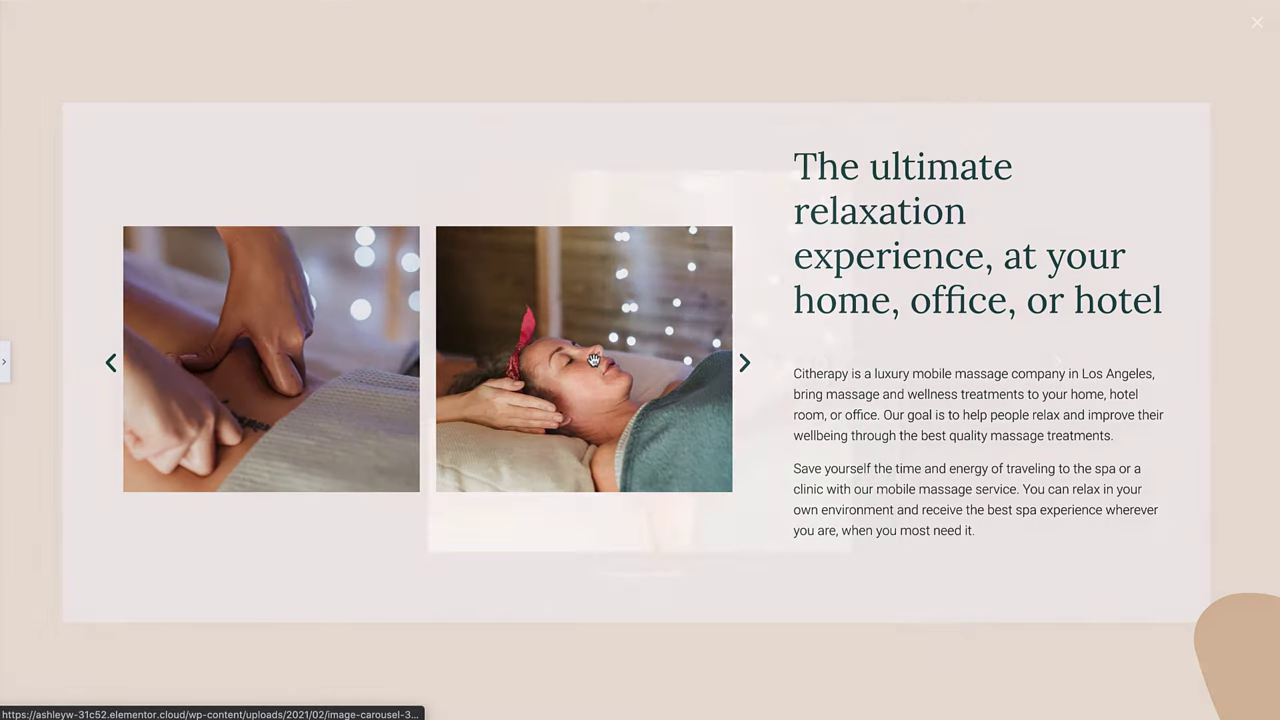
{"action": "left_click", "coordinate": [990, 357]}
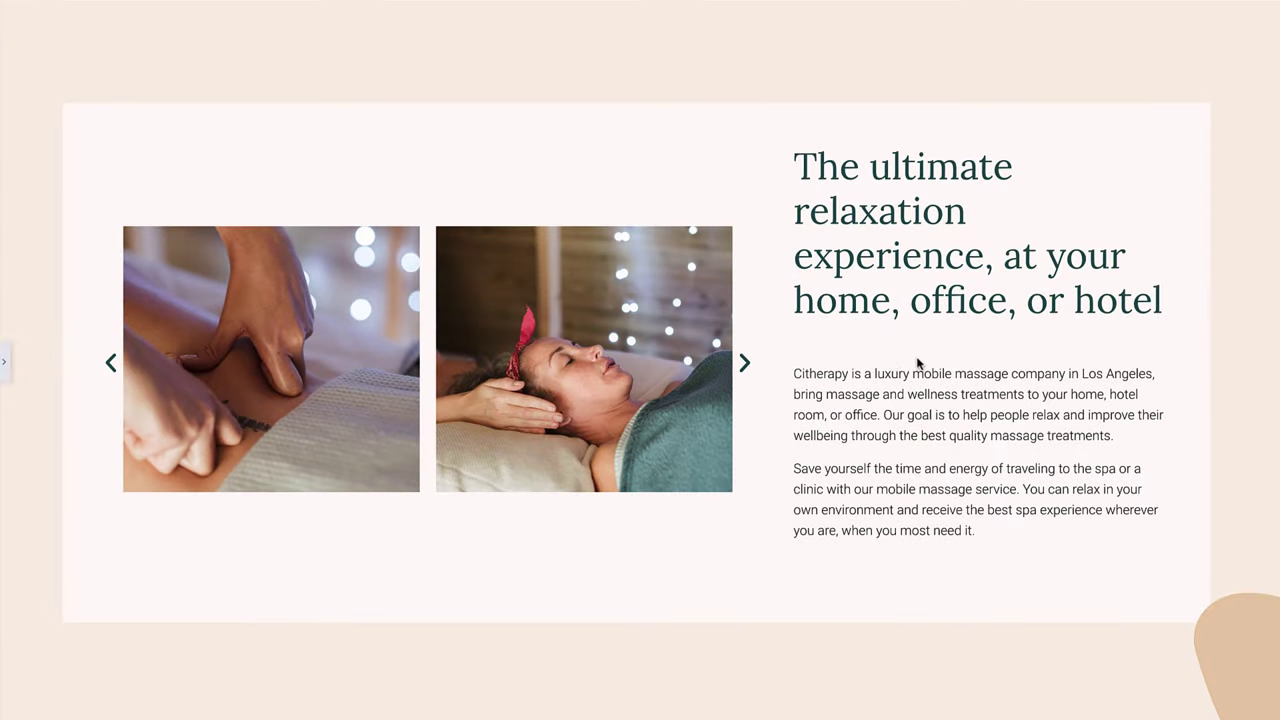
{"action": "scroll", "coordinate": [767, 371], "scroll_direction": "down", "scroll_amount": 4}
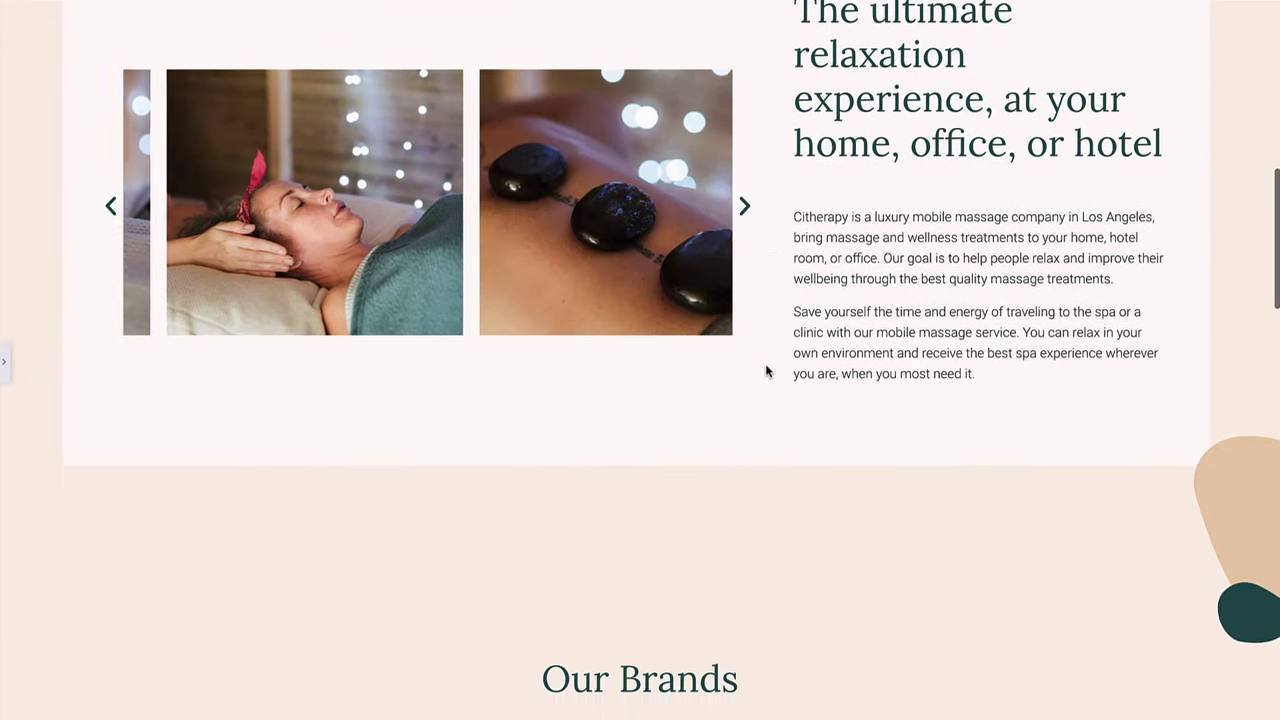
{"action": "scroll", "coordinate": [768, 362], "scroll_direction": "down", "scroll_amount": 2}
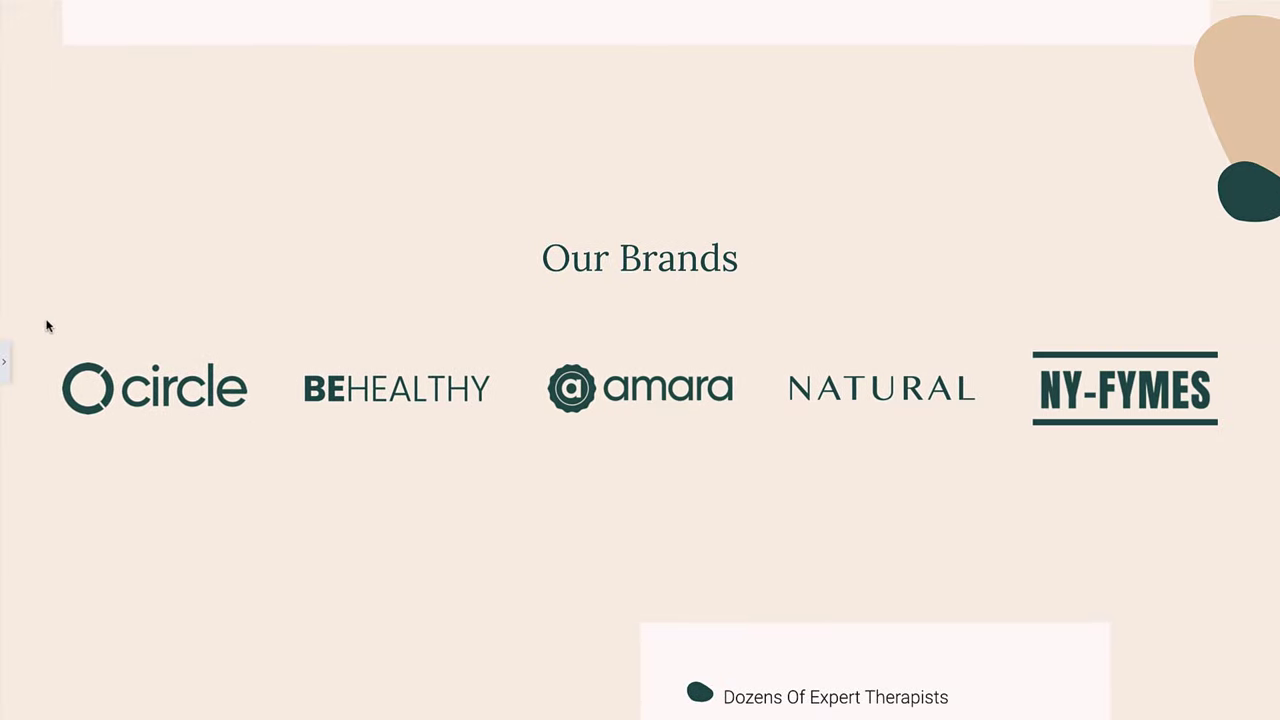
Return to editing the page and delete the existing image carousel beside the "Re-balance your body" heading.
{"action": "left_click", "coordinate": [5, 362]}
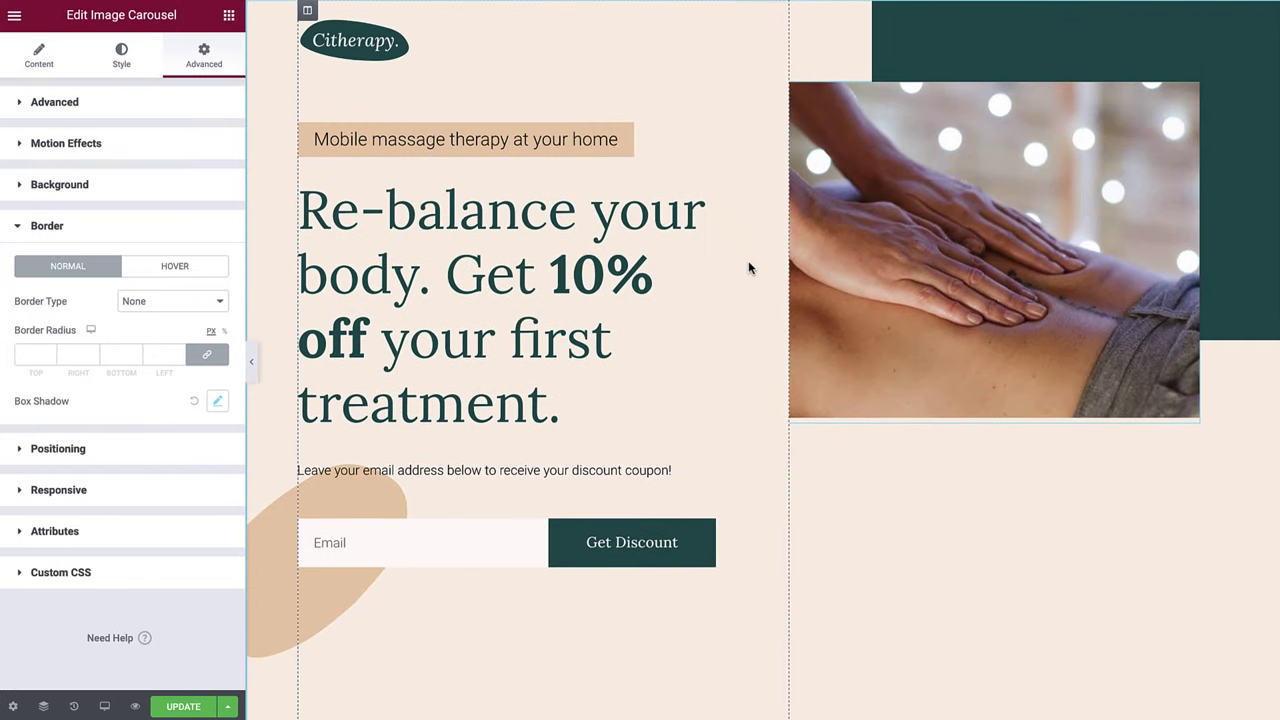
{"action": "right_click", "coordinate": [909, 262]}
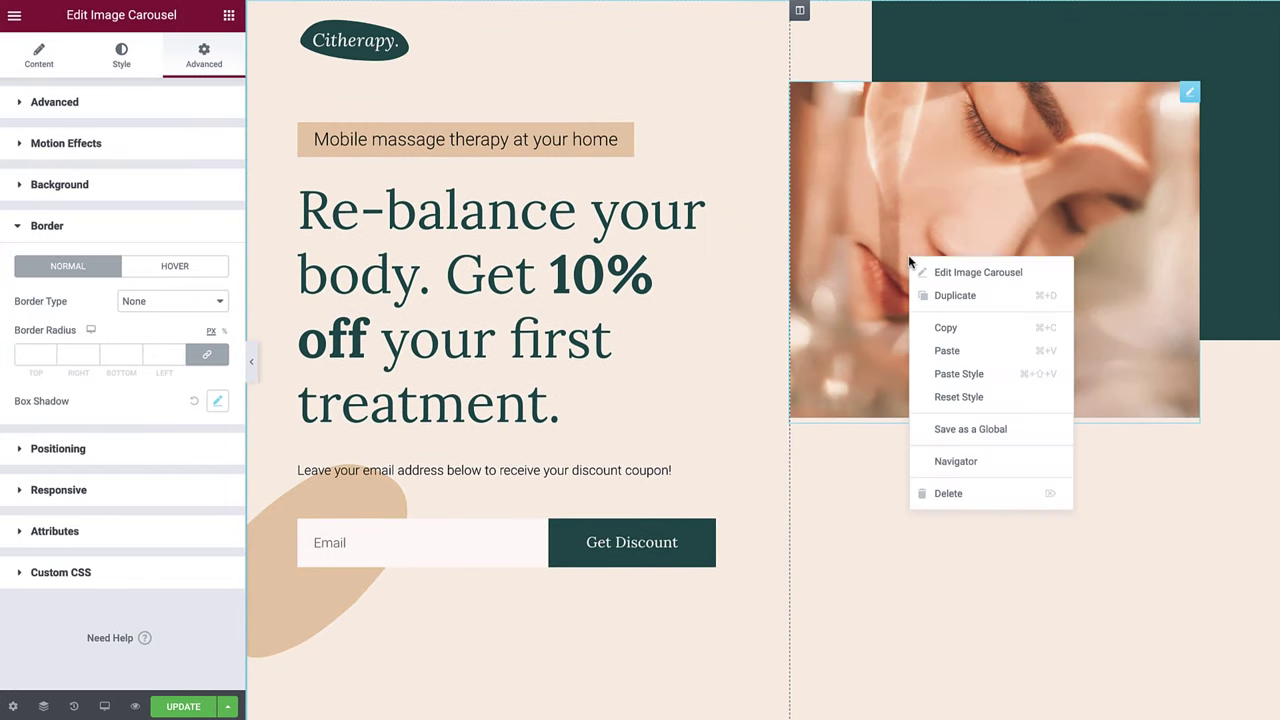
{"action": "left_click", "coordinate": [952, 493]}
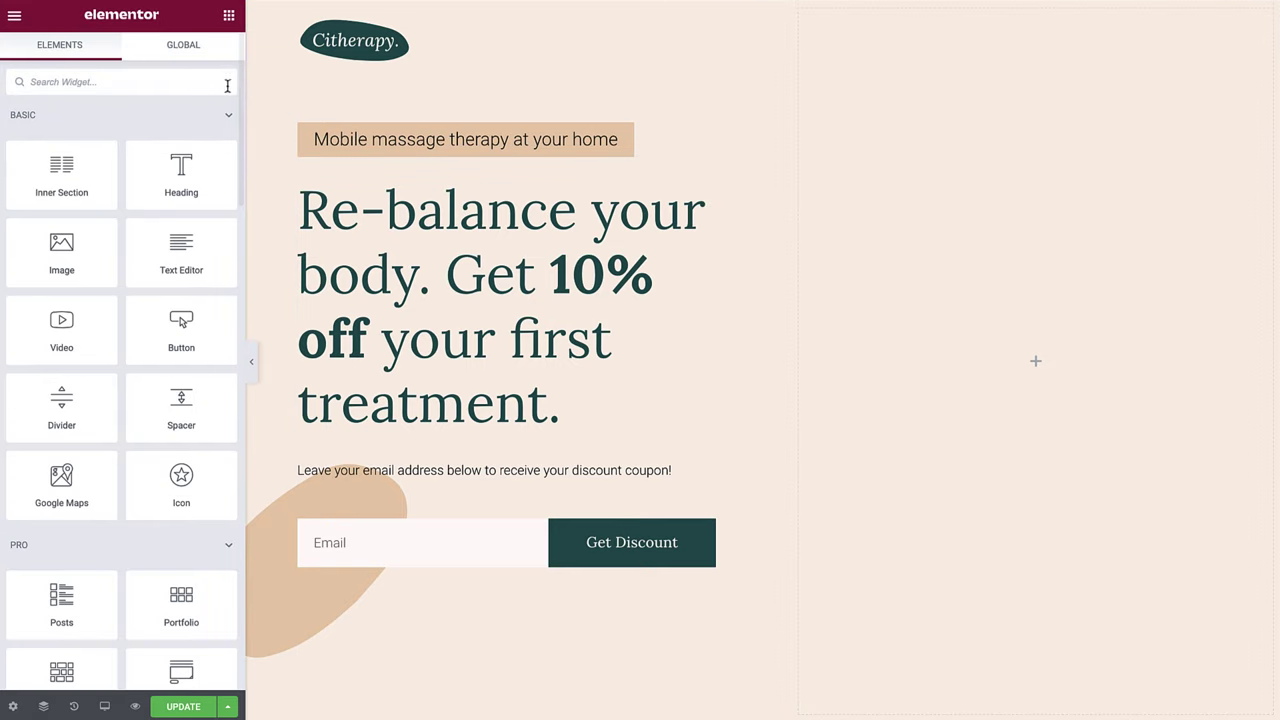
Find the Image Carousel widget by searching for "image" and add it to the empty hero column.
{"action": "left_click", "coordinate": [197, 81]}
{"action": "type", "text": "image"}
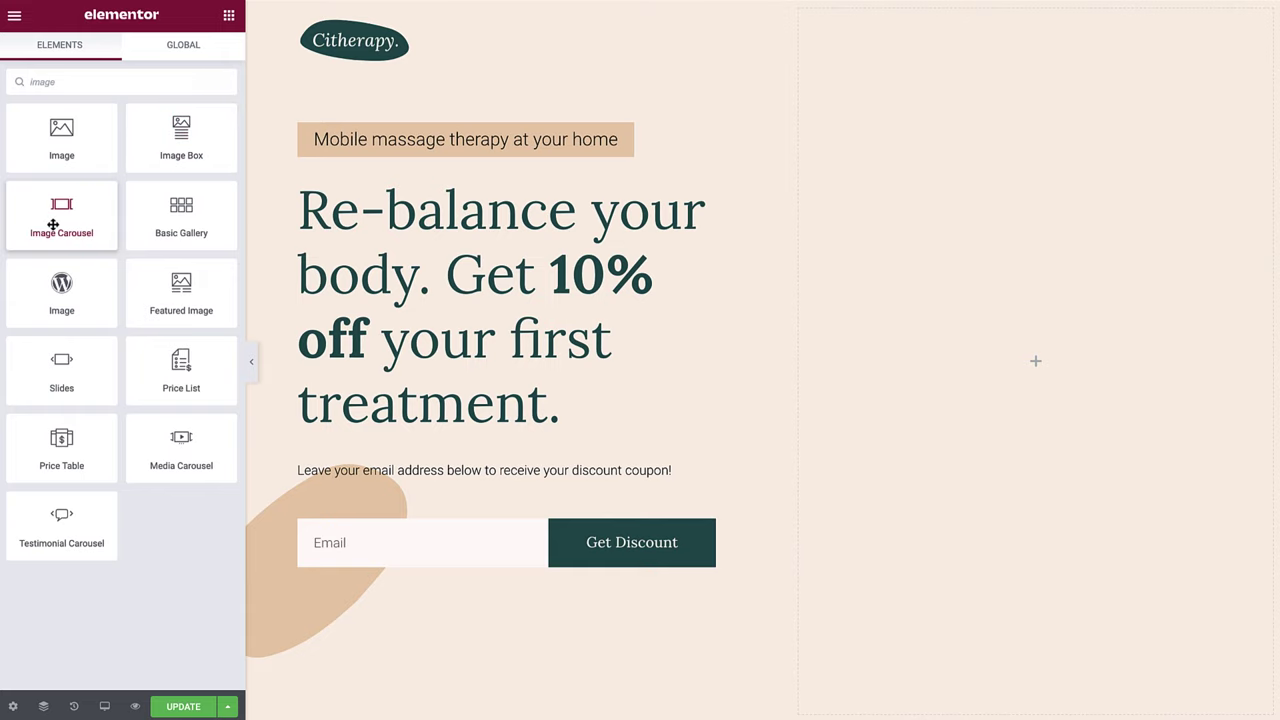
{"action": "left_click_drag", "start_coordinate": [49, 223], "coordinate": [927, 243]}
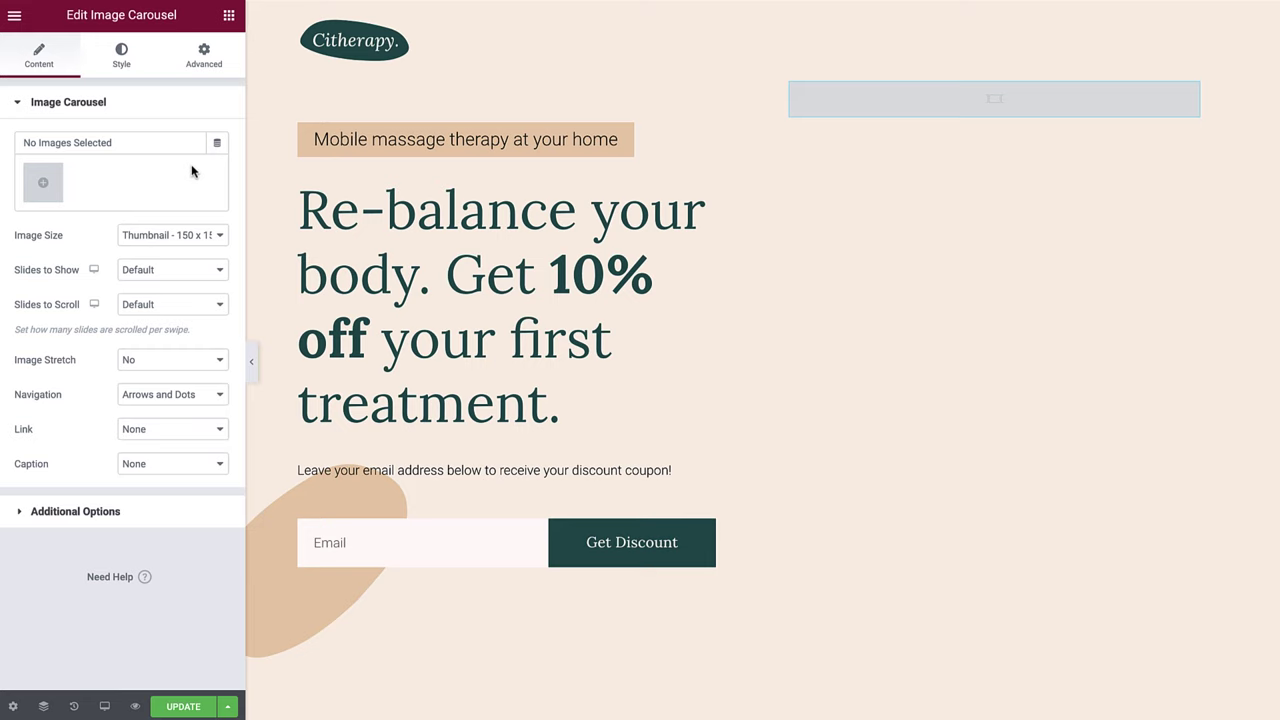
Create a gallery from image-carousel-2.jpg and 40_At_Home_Massage_Therapist-Hero.jpg, in that order, and insert it into the carousel.
{"action": "left_click", "coordinate": [43, 182]}
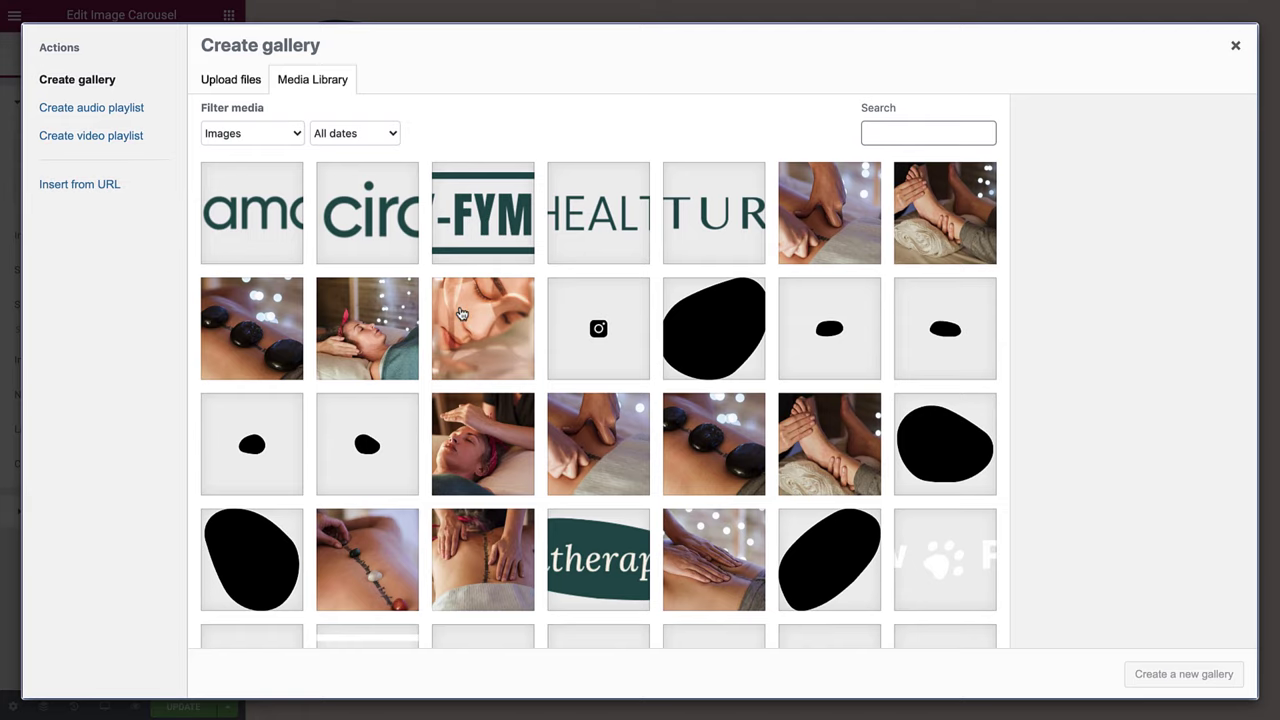
{"action": "left_click", "coordinate": [462, 314]}
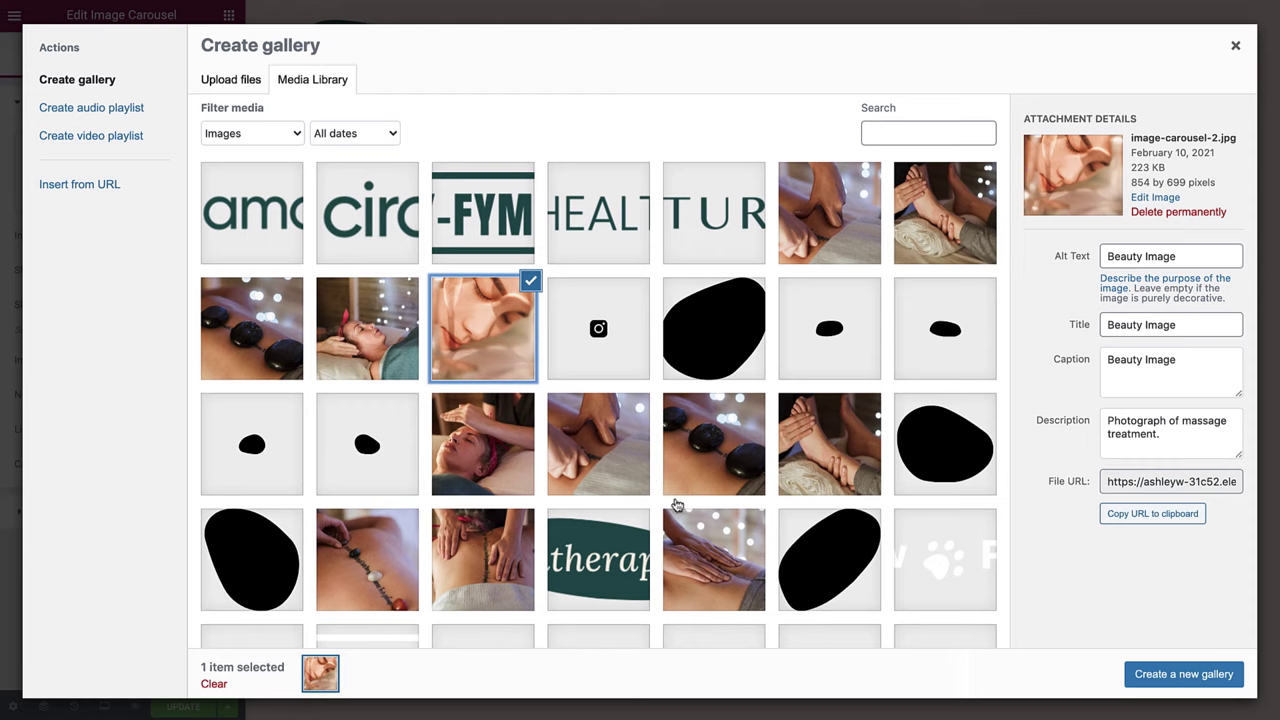
{"action": "left_click", "coordinate": [712, 546]}
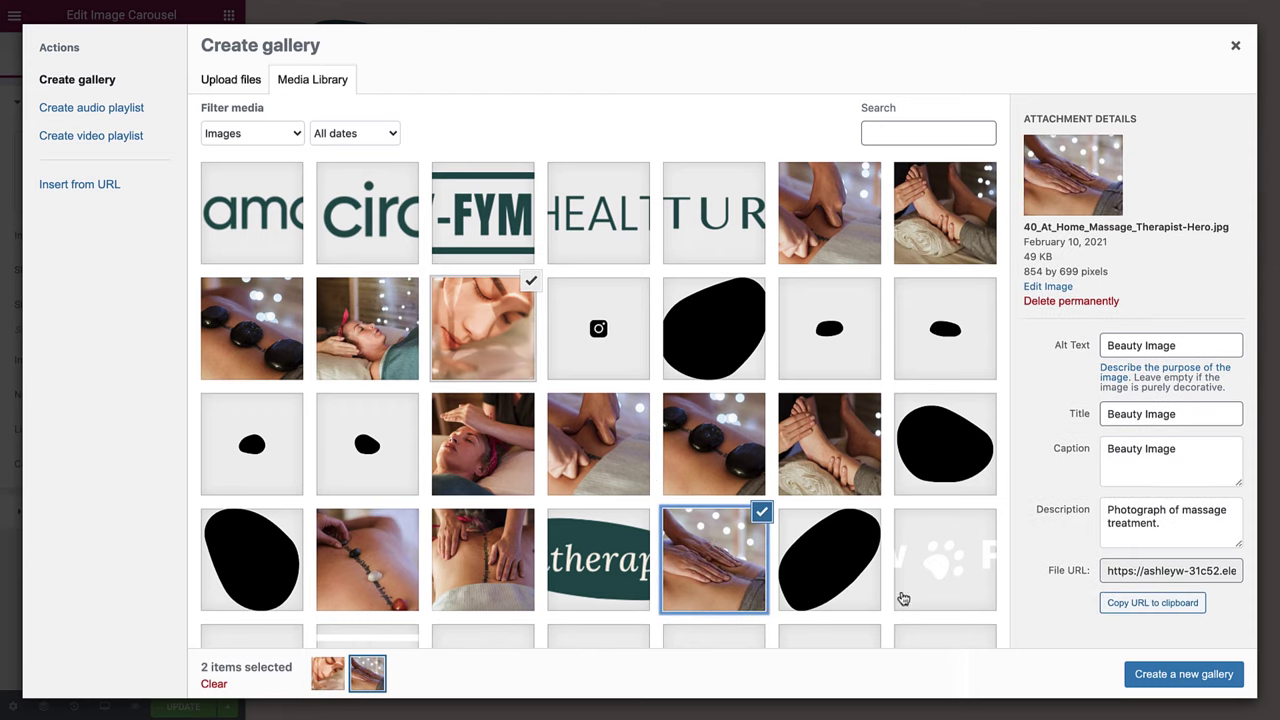
{"action": "left_click", "coordinate": [1183, 677]}
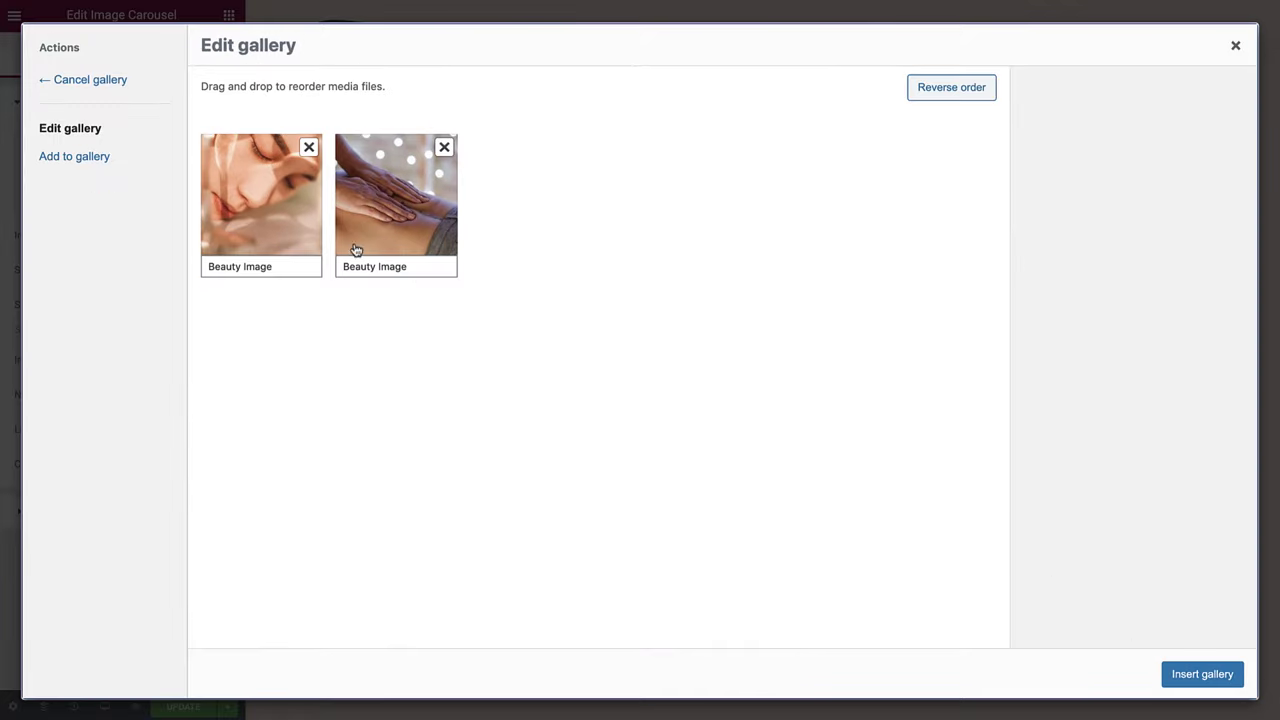
{"action": "left_click", "coordinate": [274, 207]}
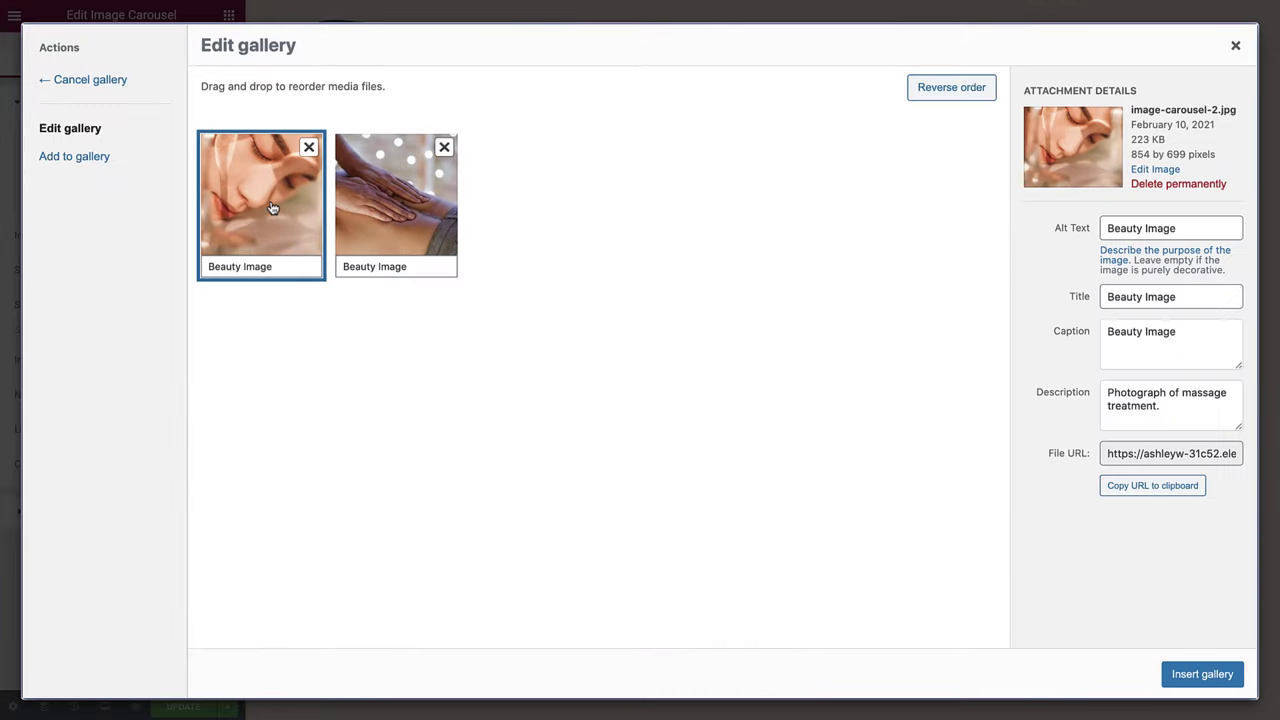
{"action": "mouse_move", "coordinate": [272, 207]}
{"action": "left_mouse_down"}
{"action": "mouse_move", "coordinate": [382, 207]}
{"action": "mouse_move", "coordinate": [264, 206]}
{"action": "left_mouse_up"}
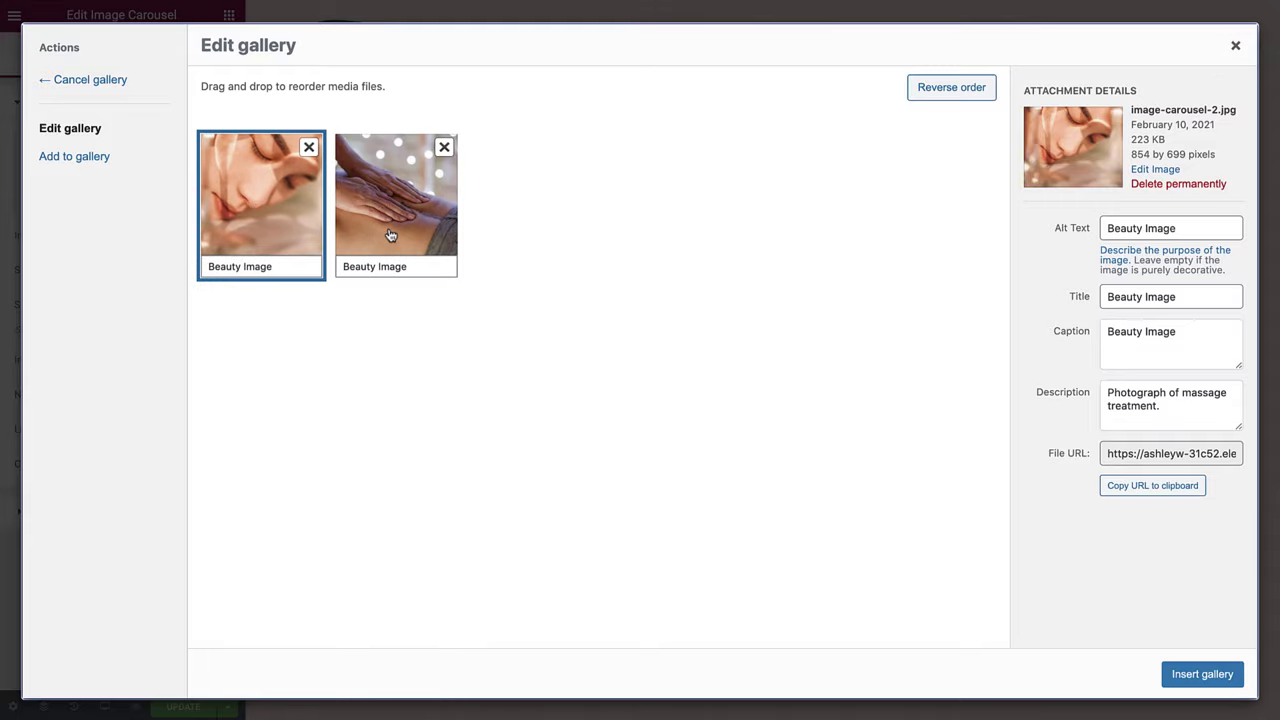
{"action": "left_click", "coordinate": [1206, 680]}
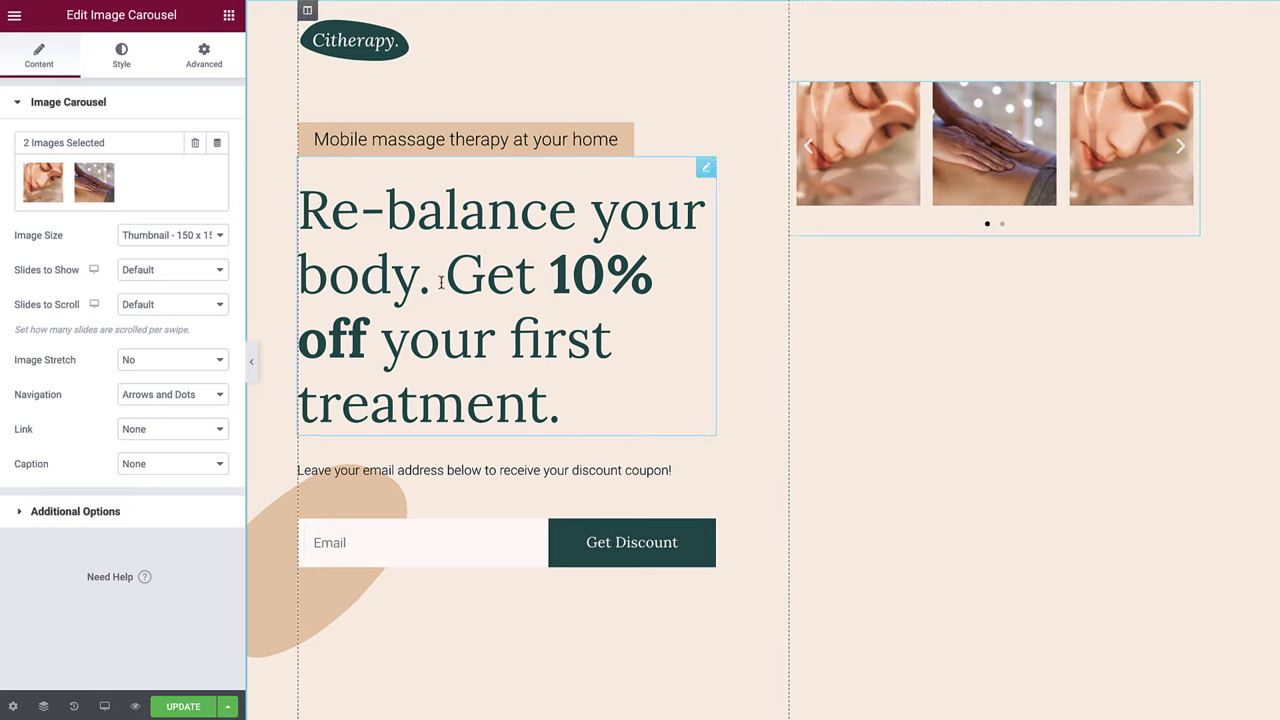
Set the carousel's image size to Large - 1024 x 1024 and its slides to show to 1.
{"action": "left_click", "coordinate": [205, 241]}
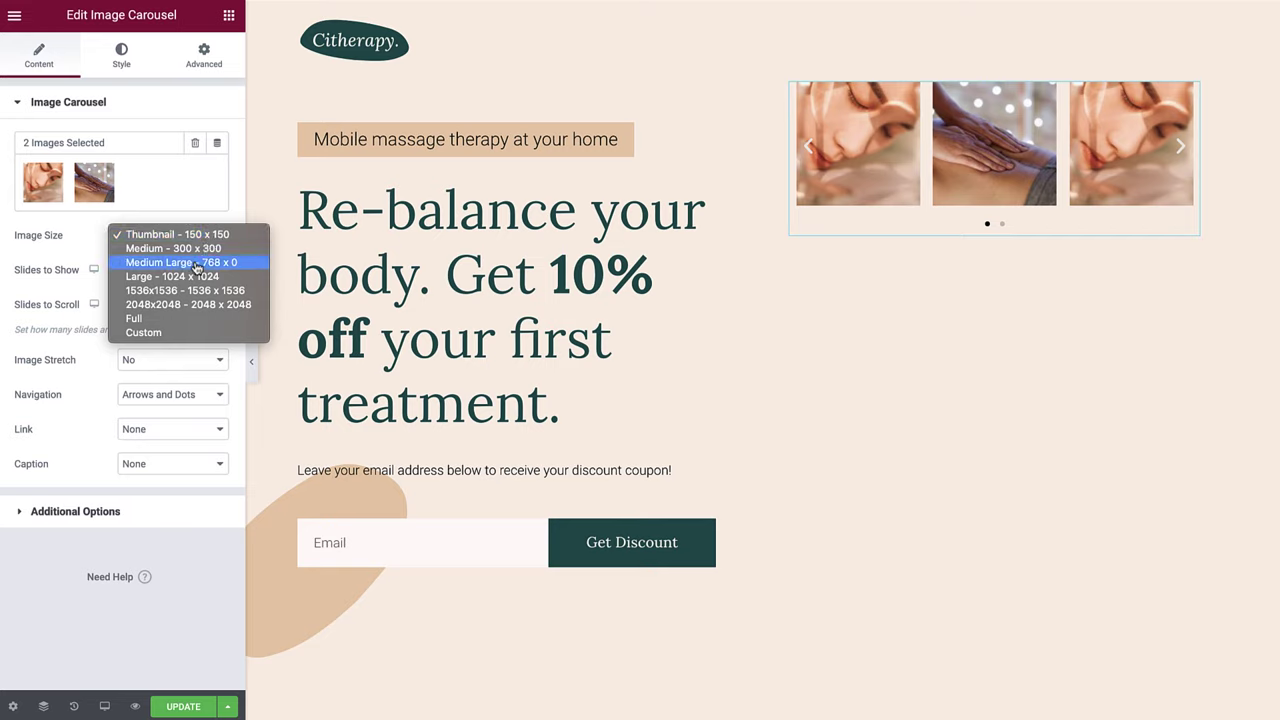
{"action": "left_click", "coordinate": [191, 277]}
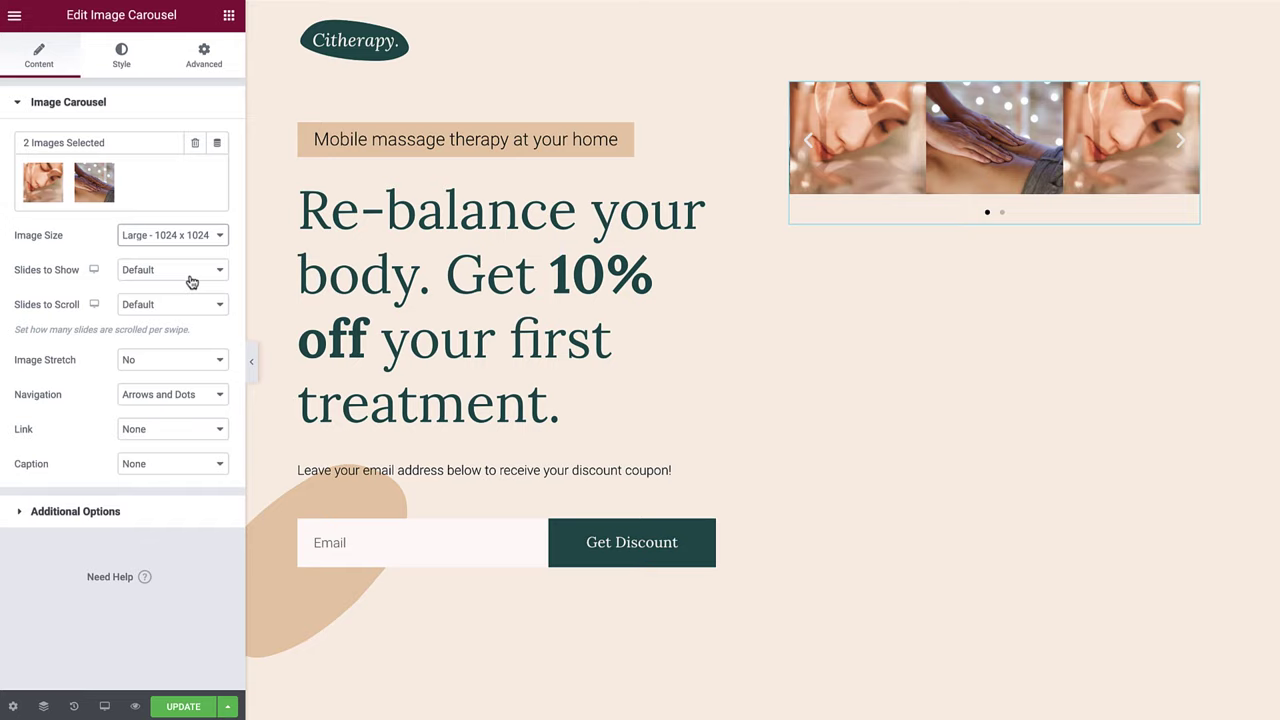
{"action": "left_click", "coordinate": [191, 278]}
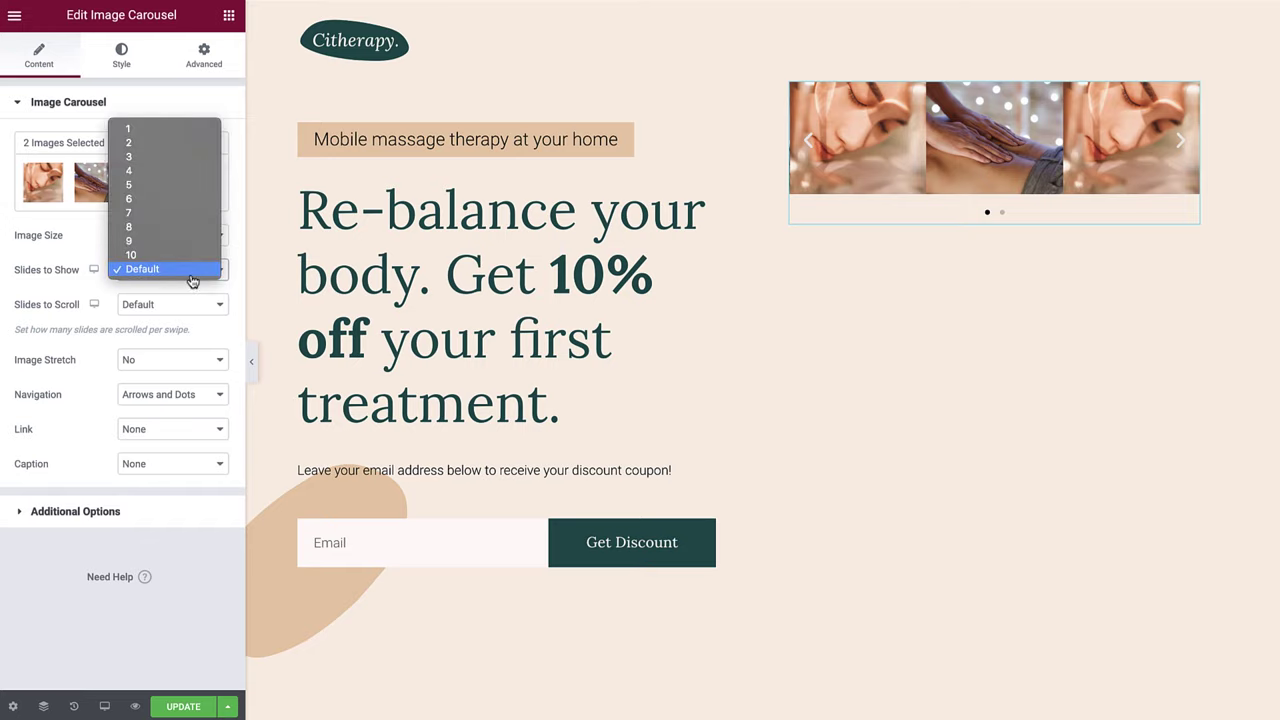
{"action": "left_click", "coordinate": [184, 137]}
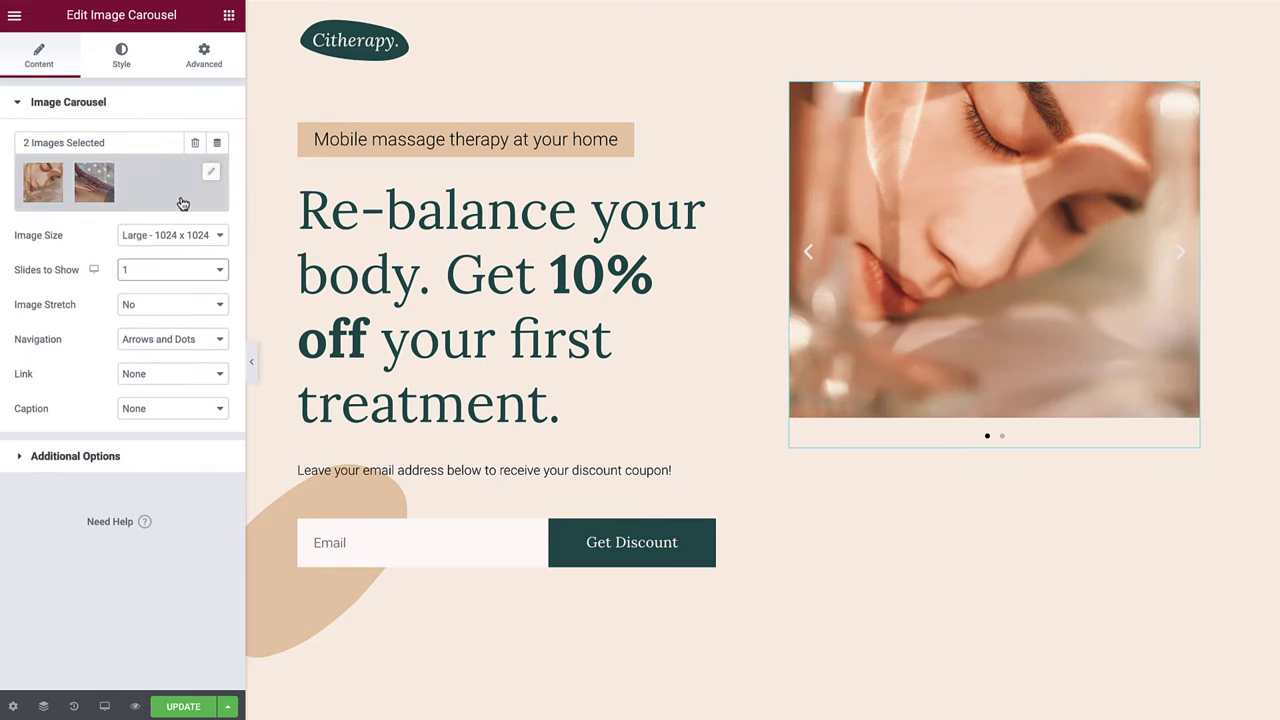
Set the carousel's navigation to None, keeping Image Stretch at No and Link at None.
{"action": "left_click", "coordinate": [181, 311]}
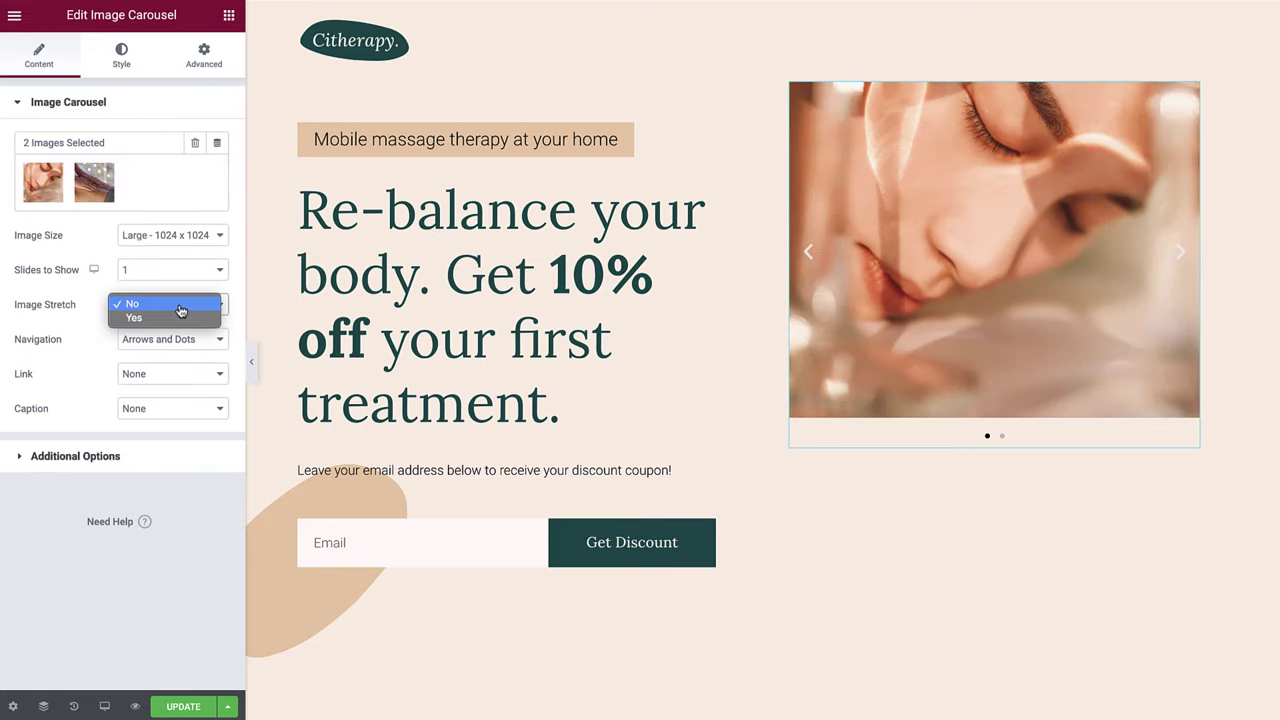
{"action": "left_click", "coordinate": [181, 306]}
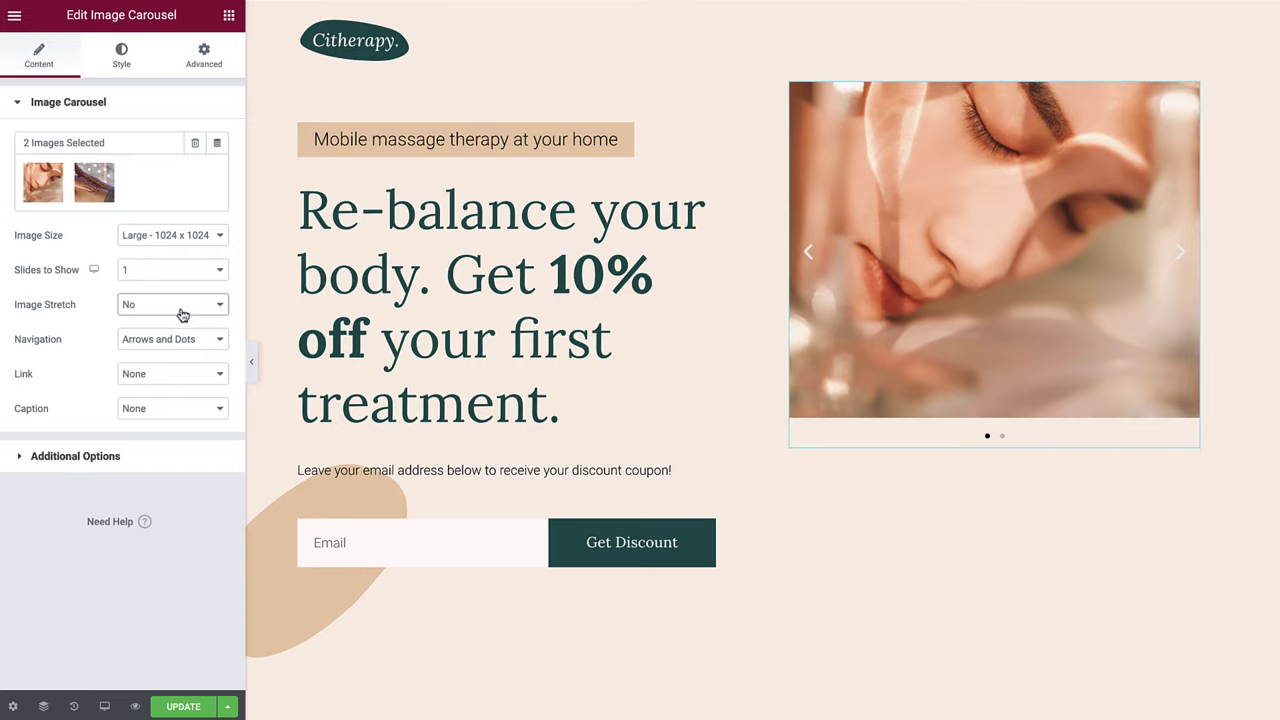
{"action": "left_click", "coordinate": [197, 343]}
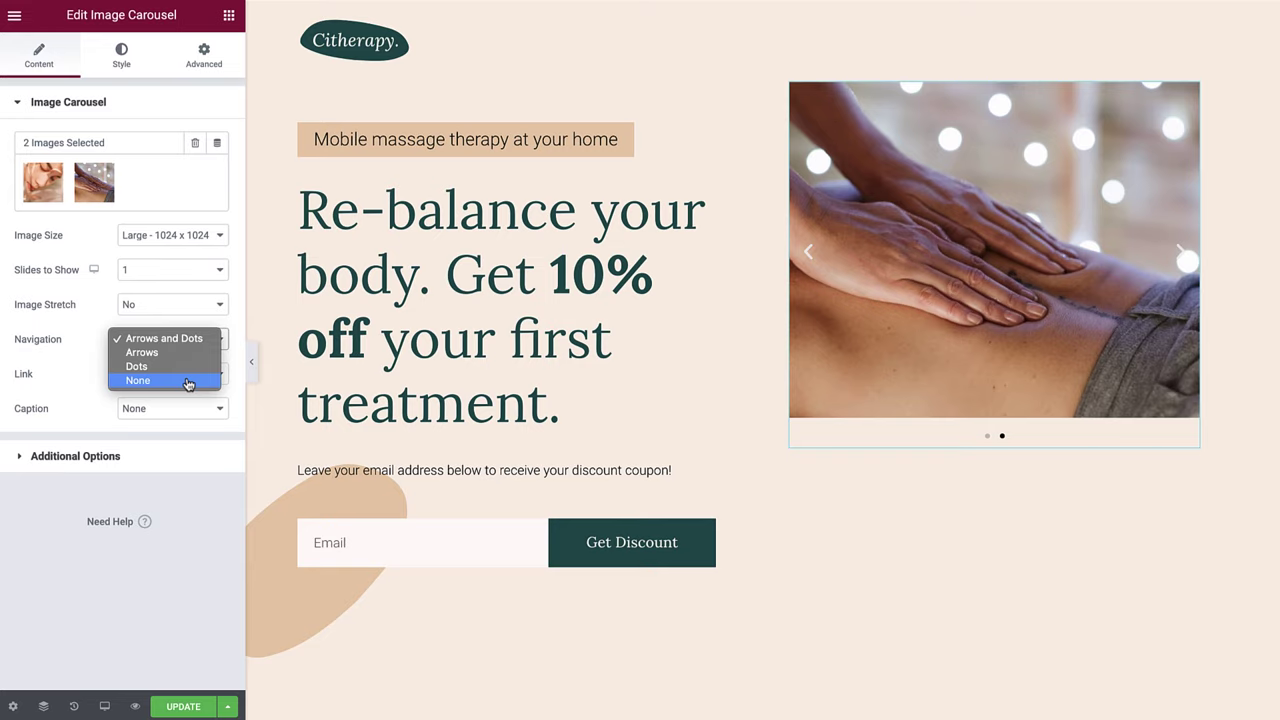
{"action": "left_click", "coordinate": [188, 381]}
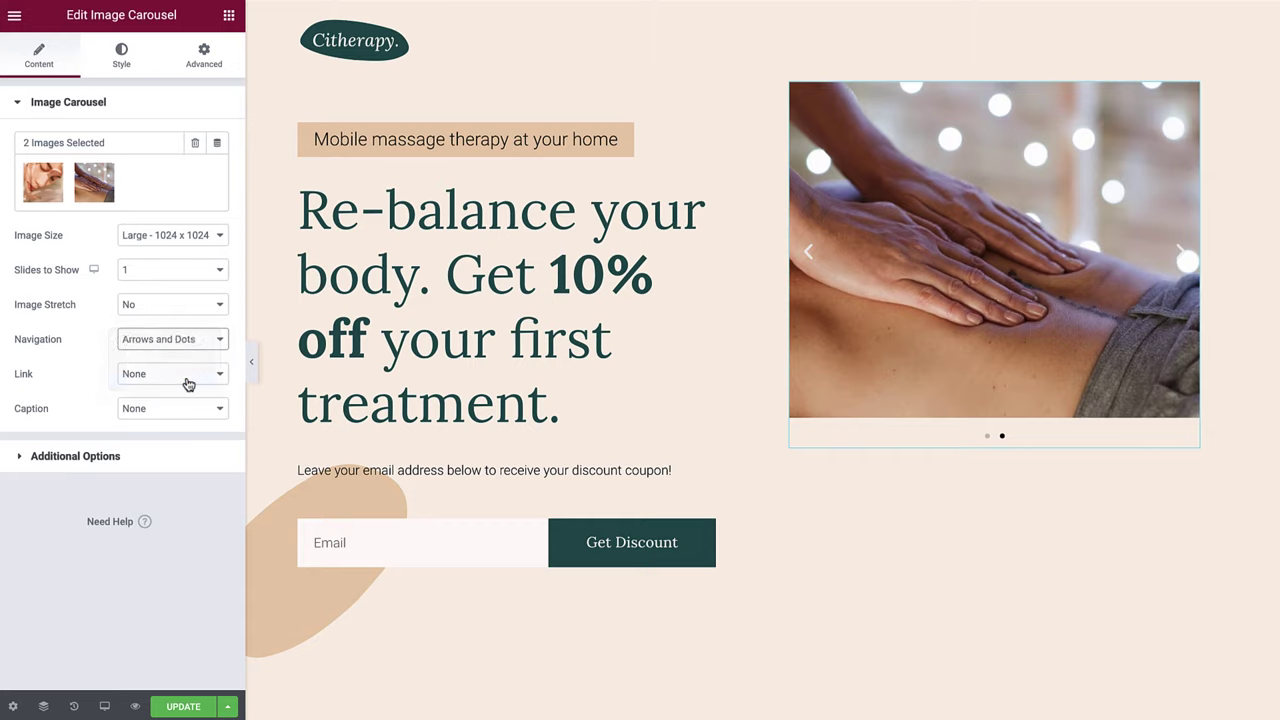
{"action": "left_click", "coordinate": [188, 384]}
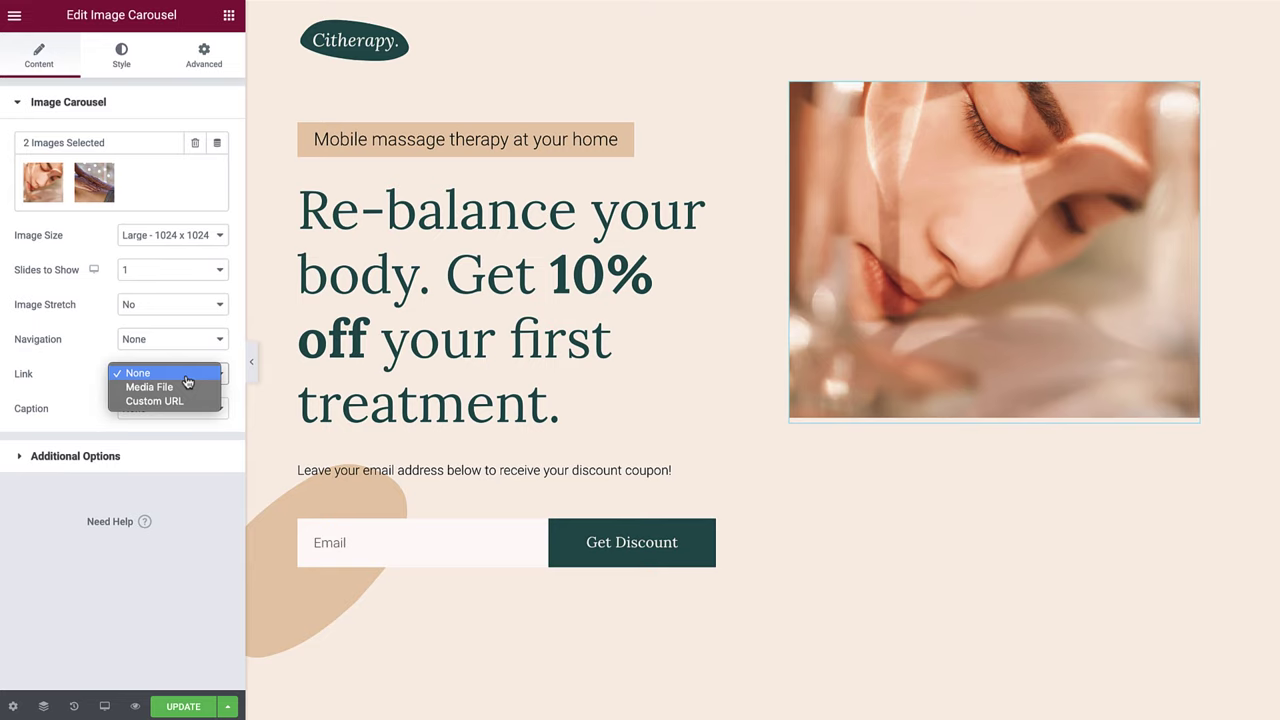
{"action": "left_click", "coordinate": [183, 374]}
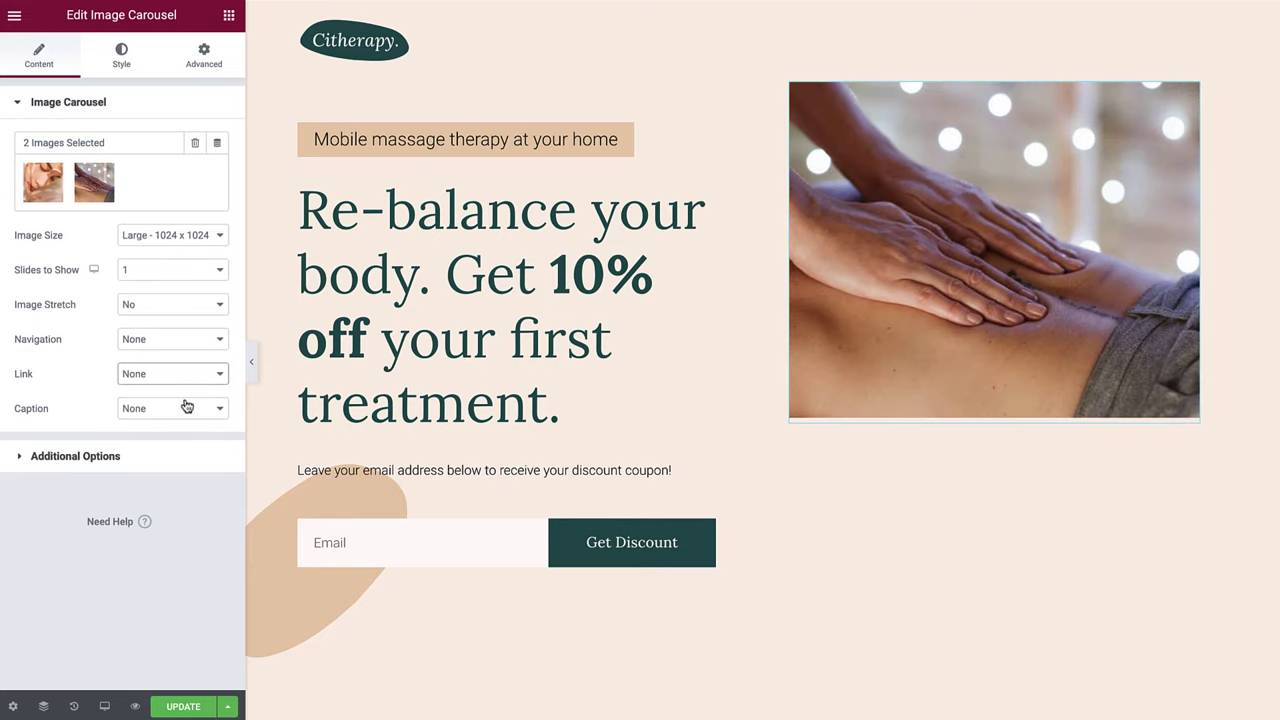
Try Title and Caption as the carousel's caption source, and settle on Description.
{"action": "left_click", "coordinate": [193, 418]}
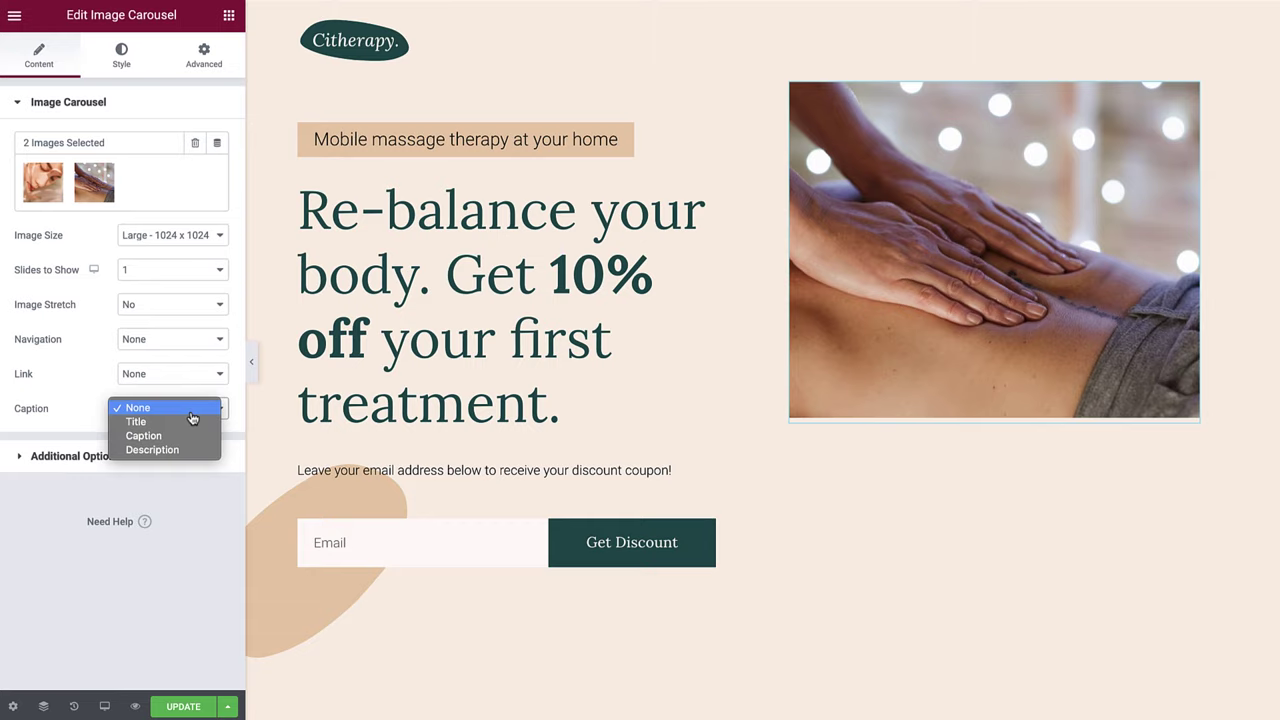
{"action": "left_click", "coordinate": [189, 422]}
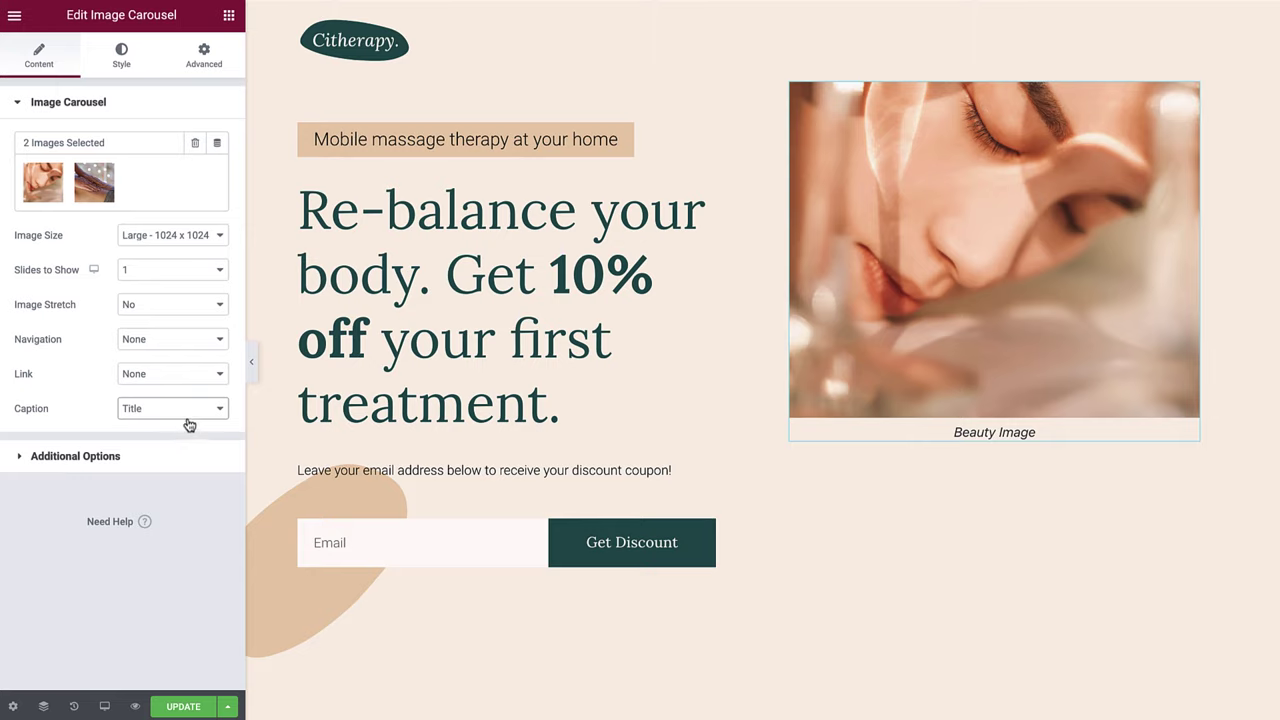
{"action": "left_click", "coordinate": [189, 424]}
{"action": "left_click", "coordinate": [186, 422]}
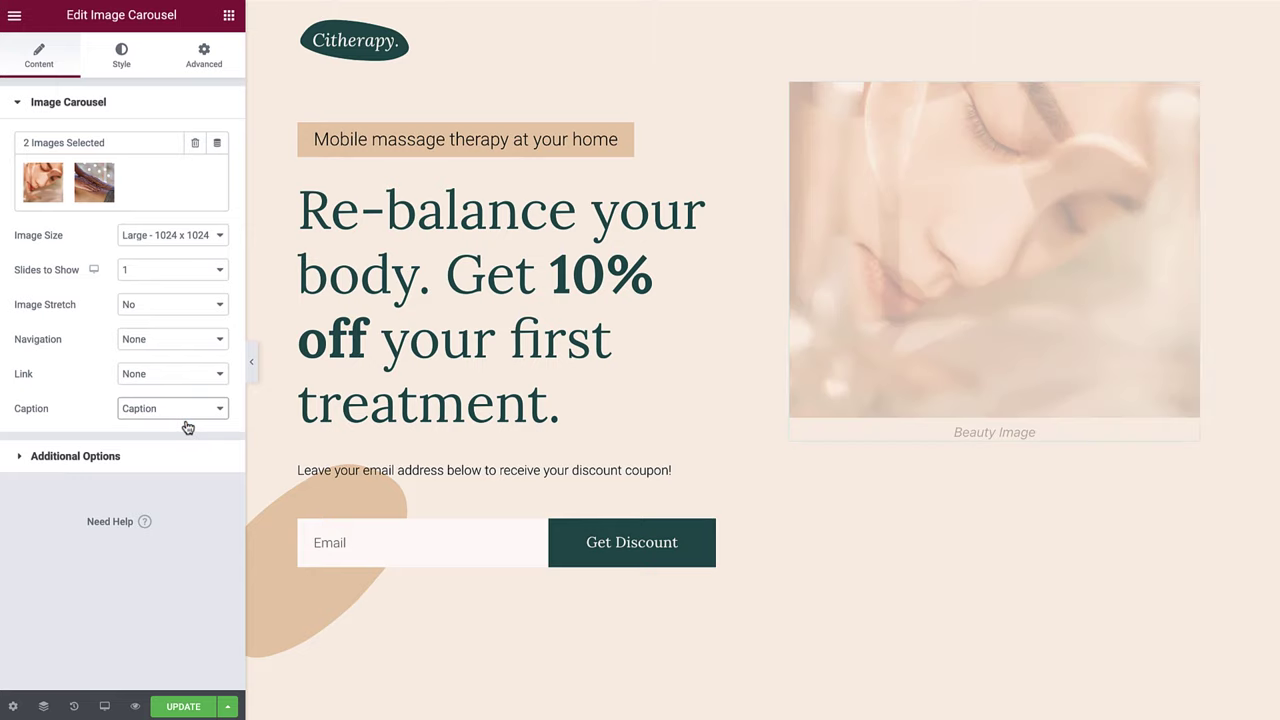
{"action": "left_click", "coordinate": [187, 420]}
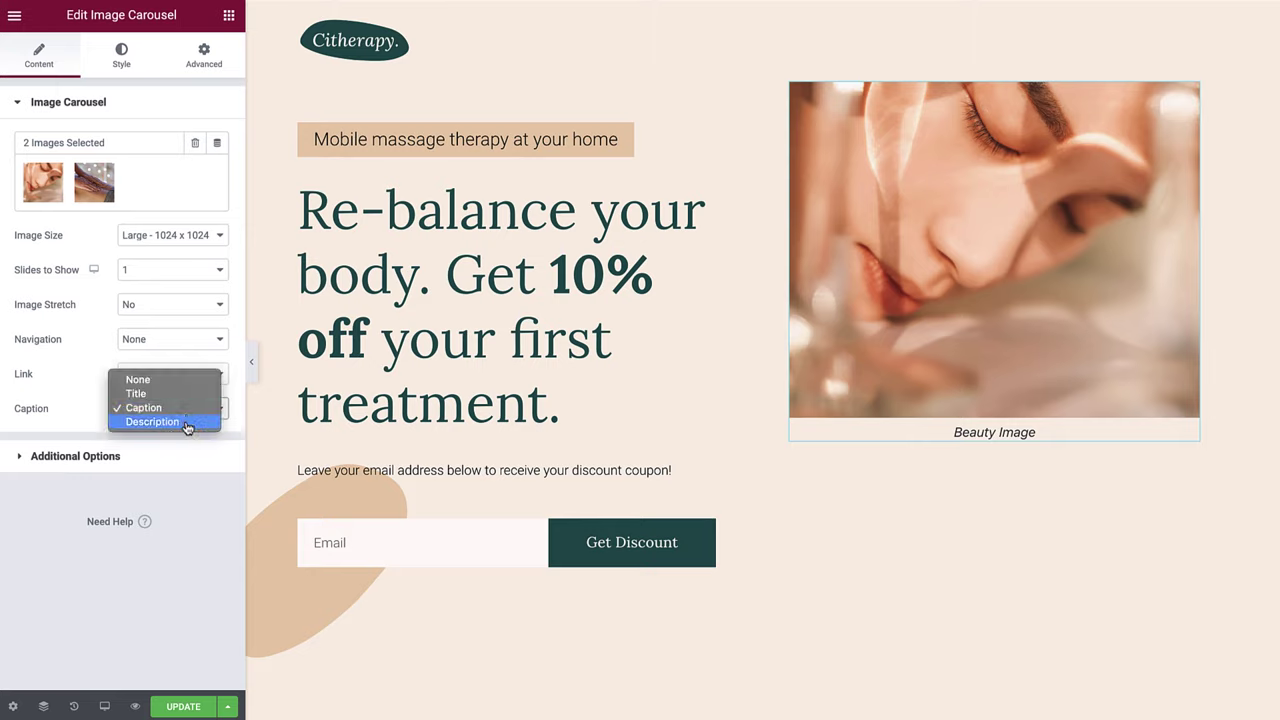
{"action": "left_click", "coordinate": [186, 422]}
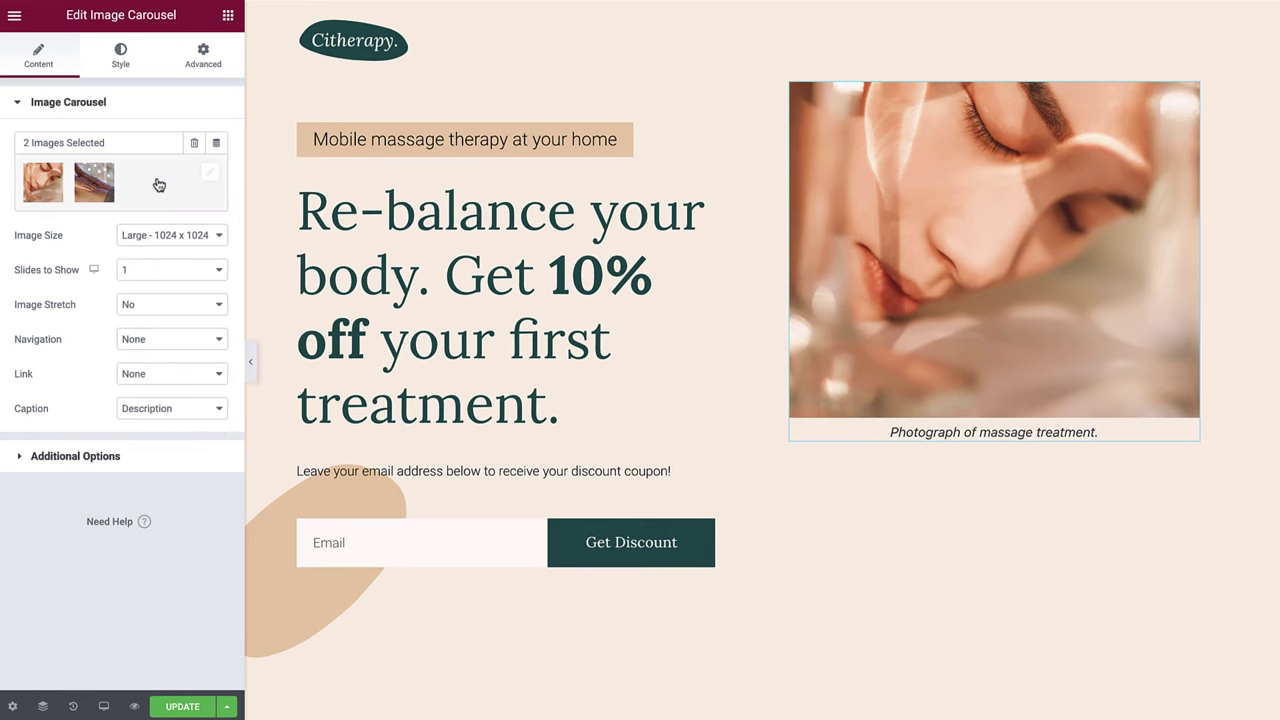
Examine the carousel caption's style options, trying left alignment before restoring center and viewing the text color and typography settings.
{"action": "left_click", "coordinate": [124, 64]}
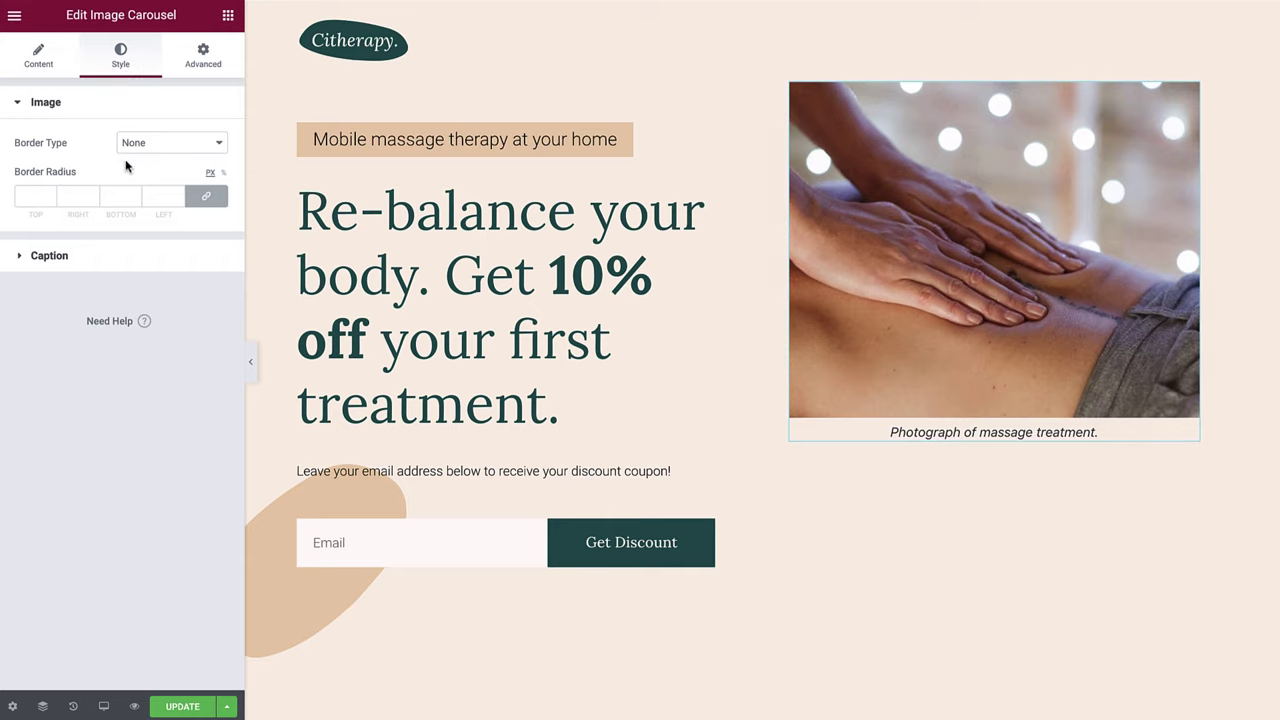
{"action": "left_click", "coordinate": [100, 261]}
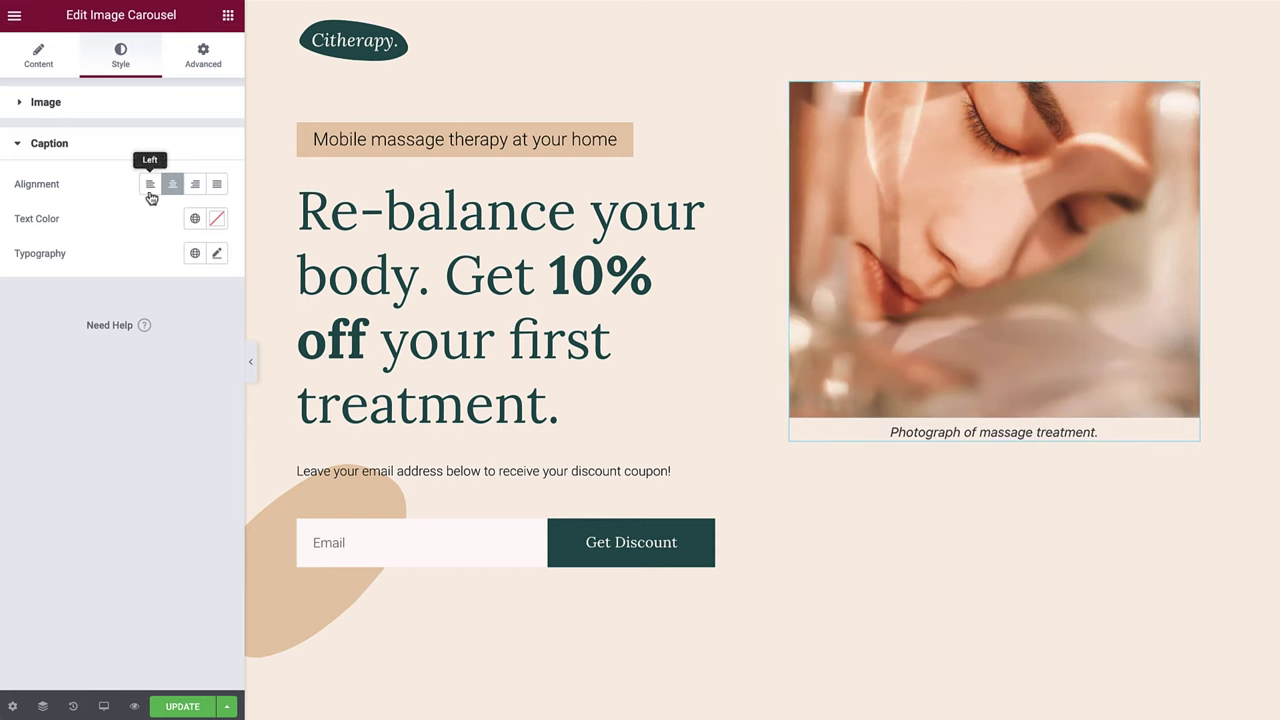
{"action": "left_click", "coordinate": [150, 190]}
{"action": "left_click", "coordinate": [173, 190]}
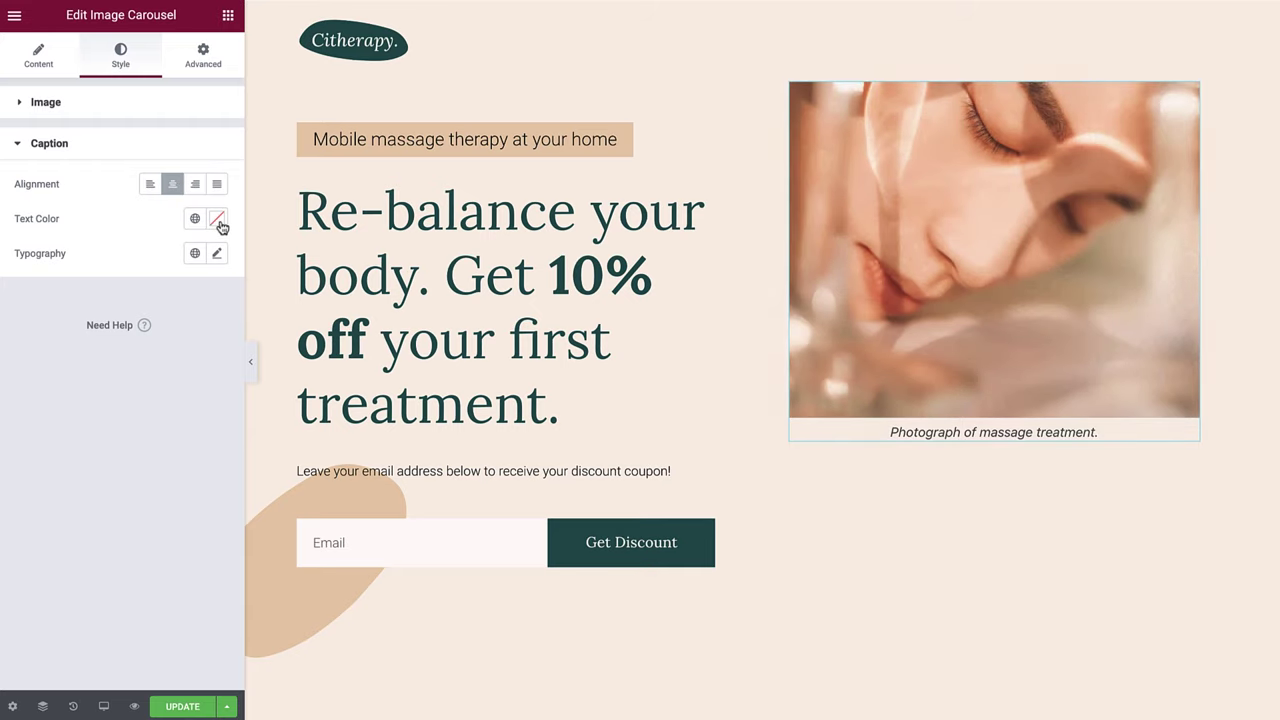
{"action": "left_click", "coordinate": [219, 222]}
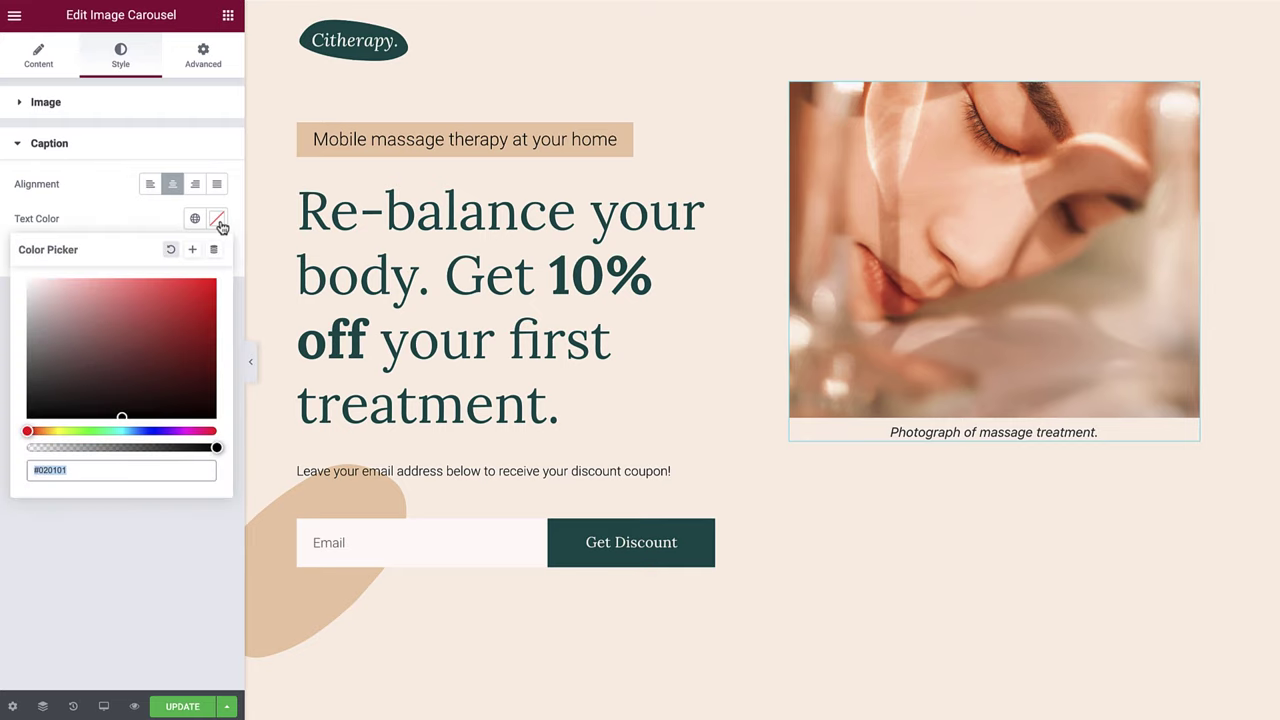
{"action": "left_click", "coordinate": [219, 222]}
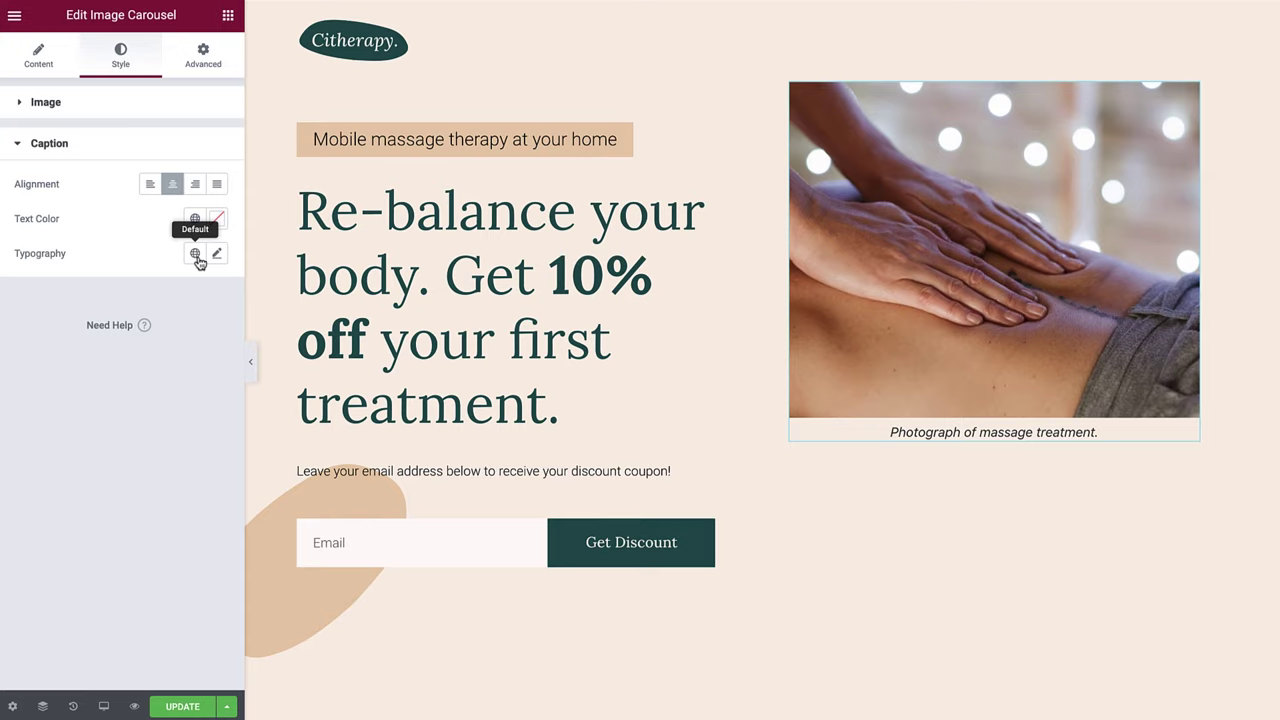
{"action": "left_click", "coordinate": [219, 257]}
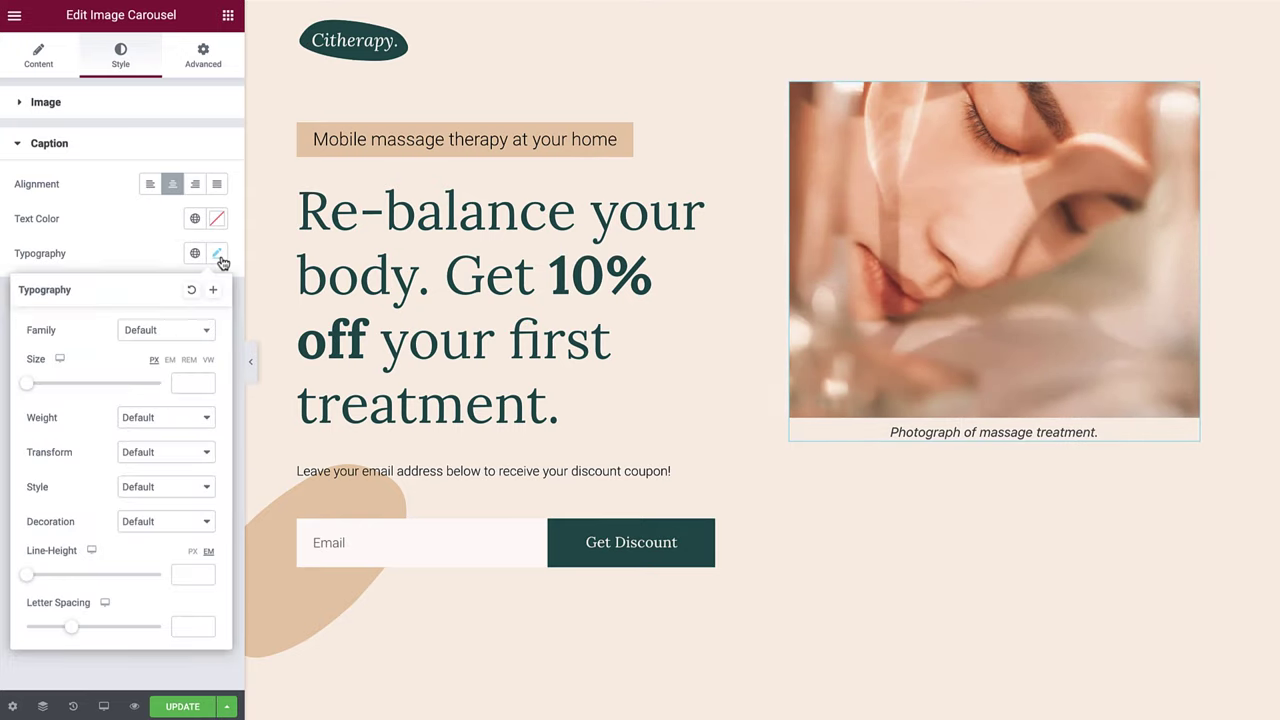
{"action": "left_click", "coordinate": [219, 257]}
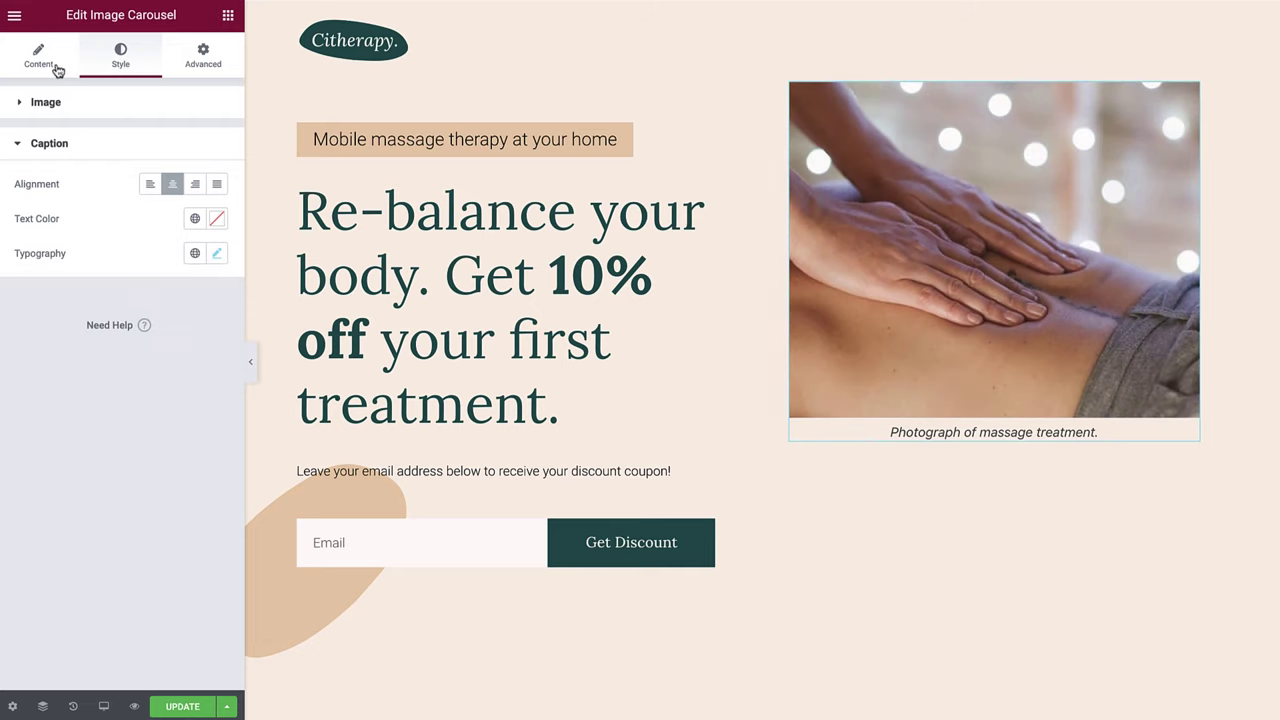
Set the carousel's caption source to None.
{"action": "left_click", "coordinate": [39, 58]}
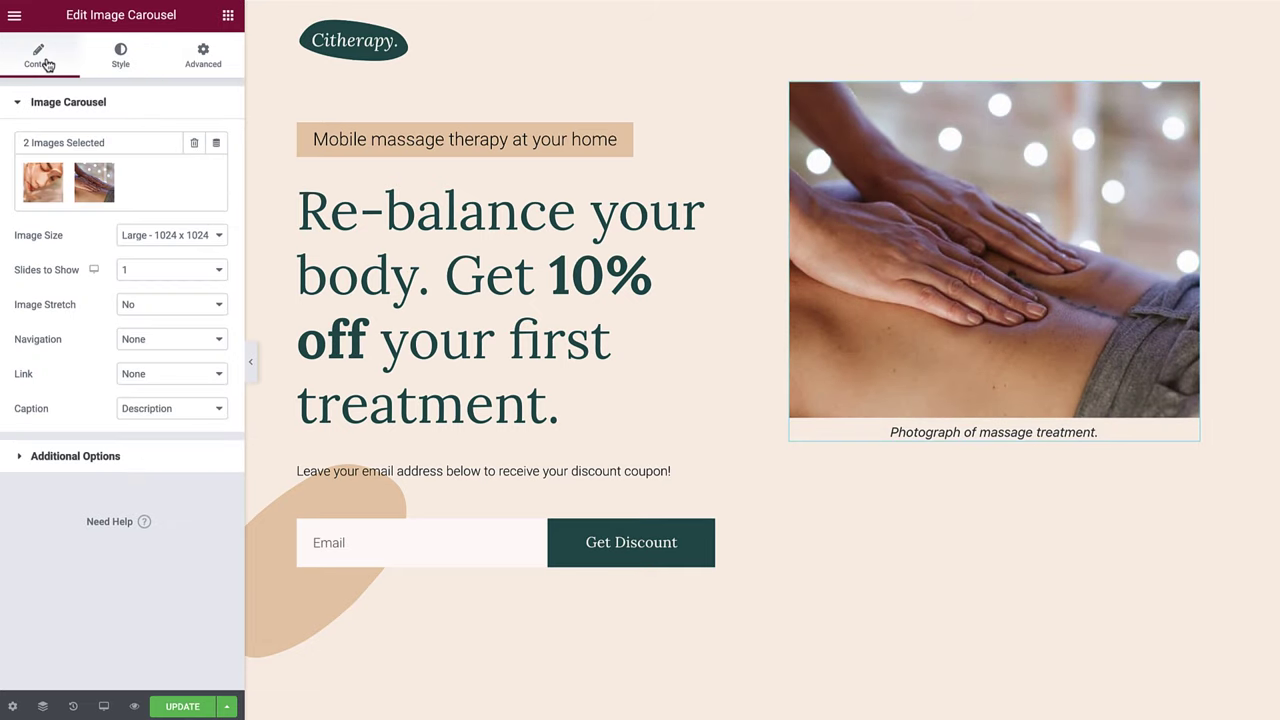
{"action": "left_click", "coordinate": [179, 407]}
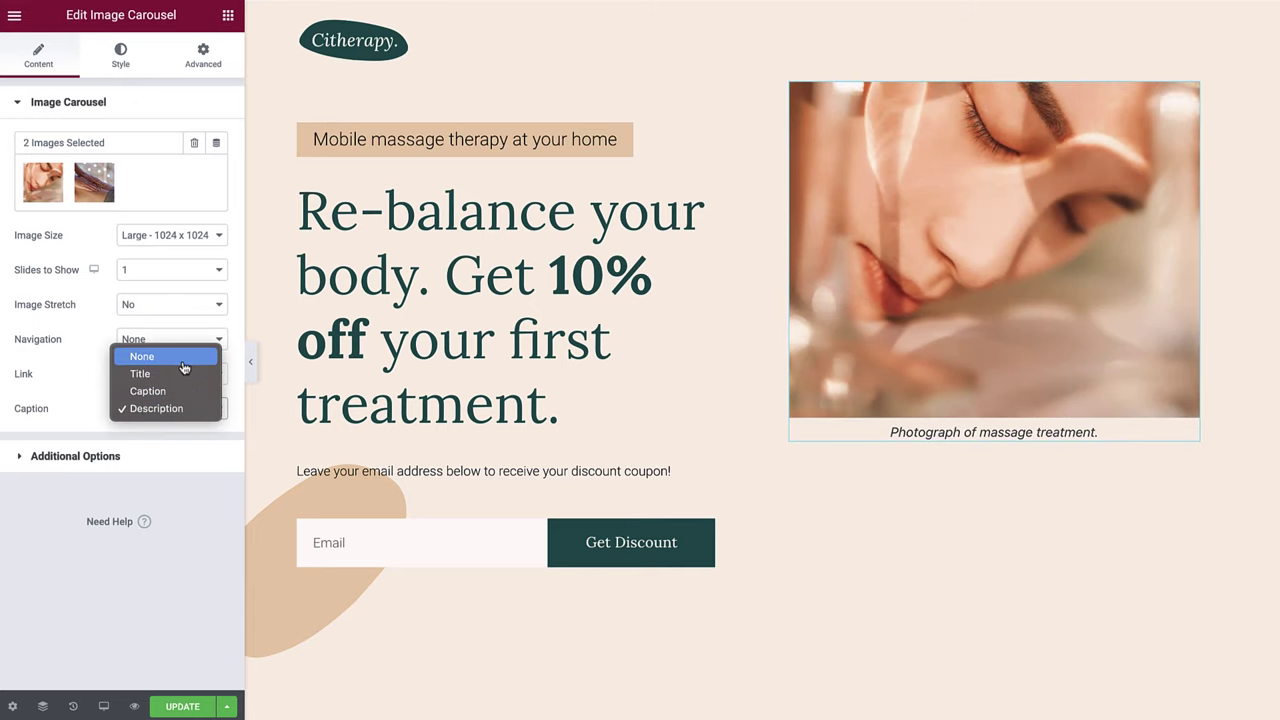
{"action": "left_click", "coordinate": [183, 364]}
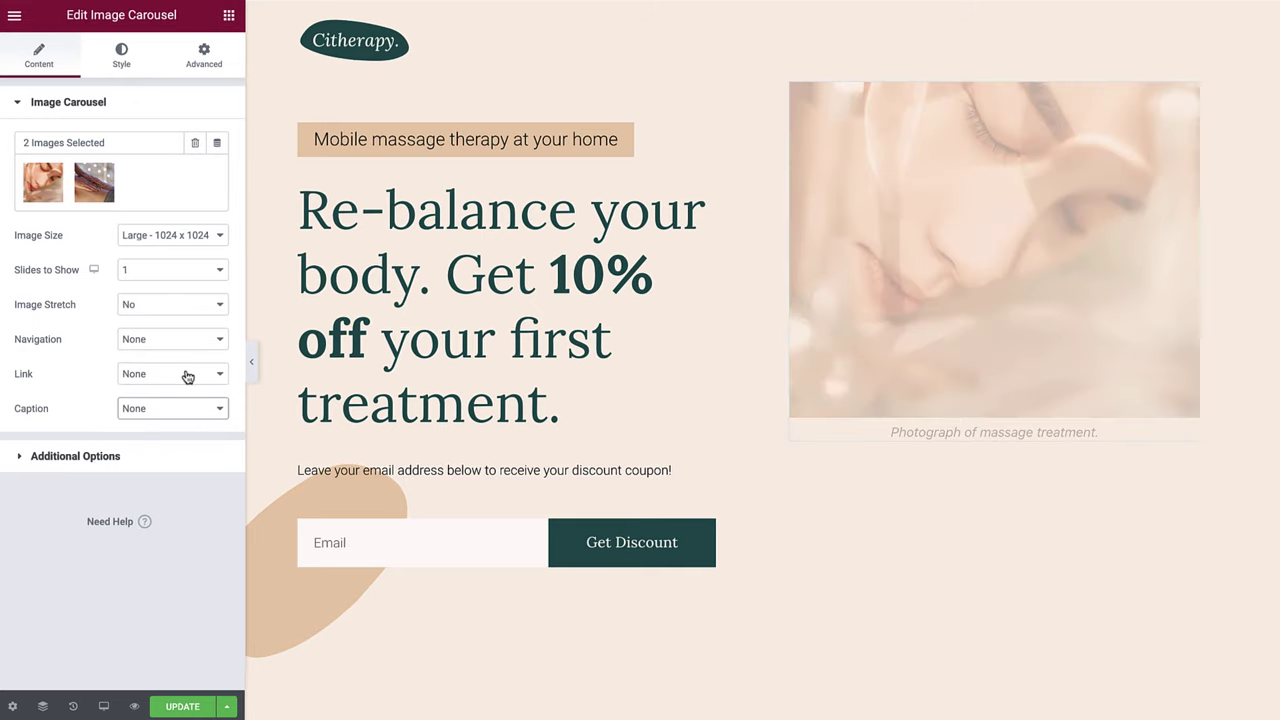
Keep the carousel's Autoplay, Pause on Hover and Pause on Interaction options at Yes.
{"action": "left_click", "coordinate": [117, 457]}
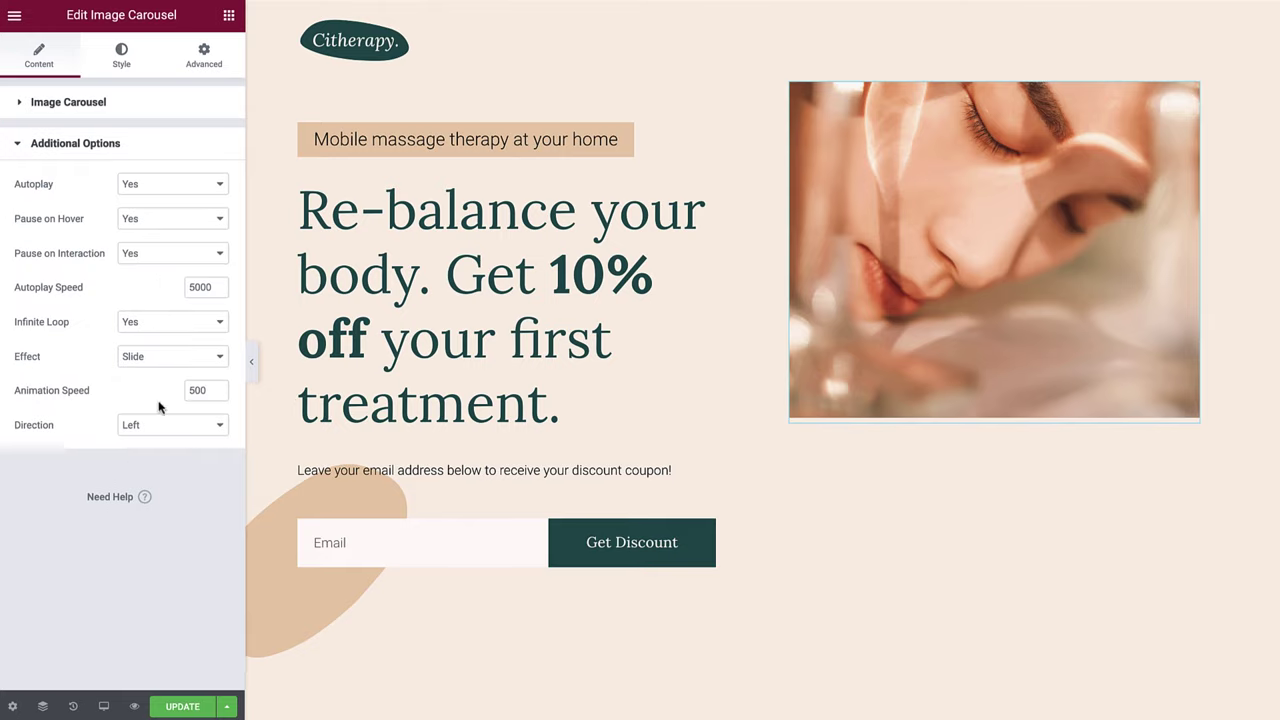
{"action": "left_click", "coordinate": [220, 190]}
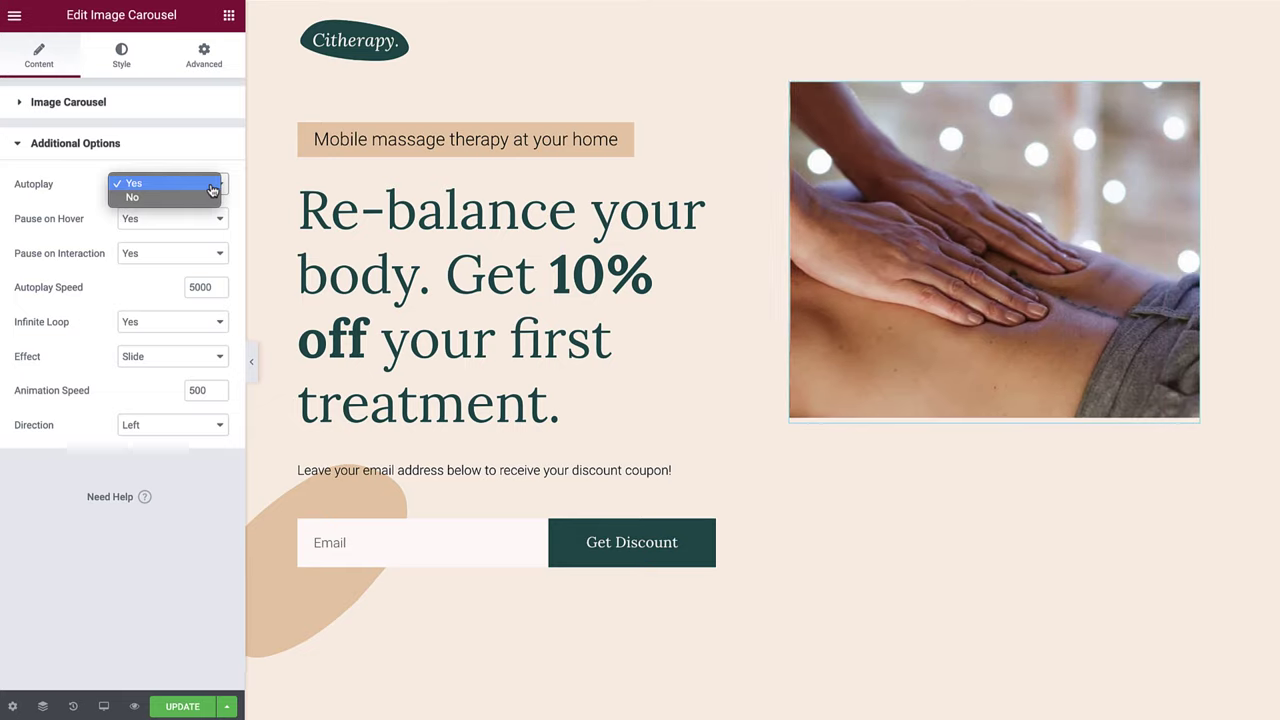
{"action": "left_click", "coordinate": [213, 185]}
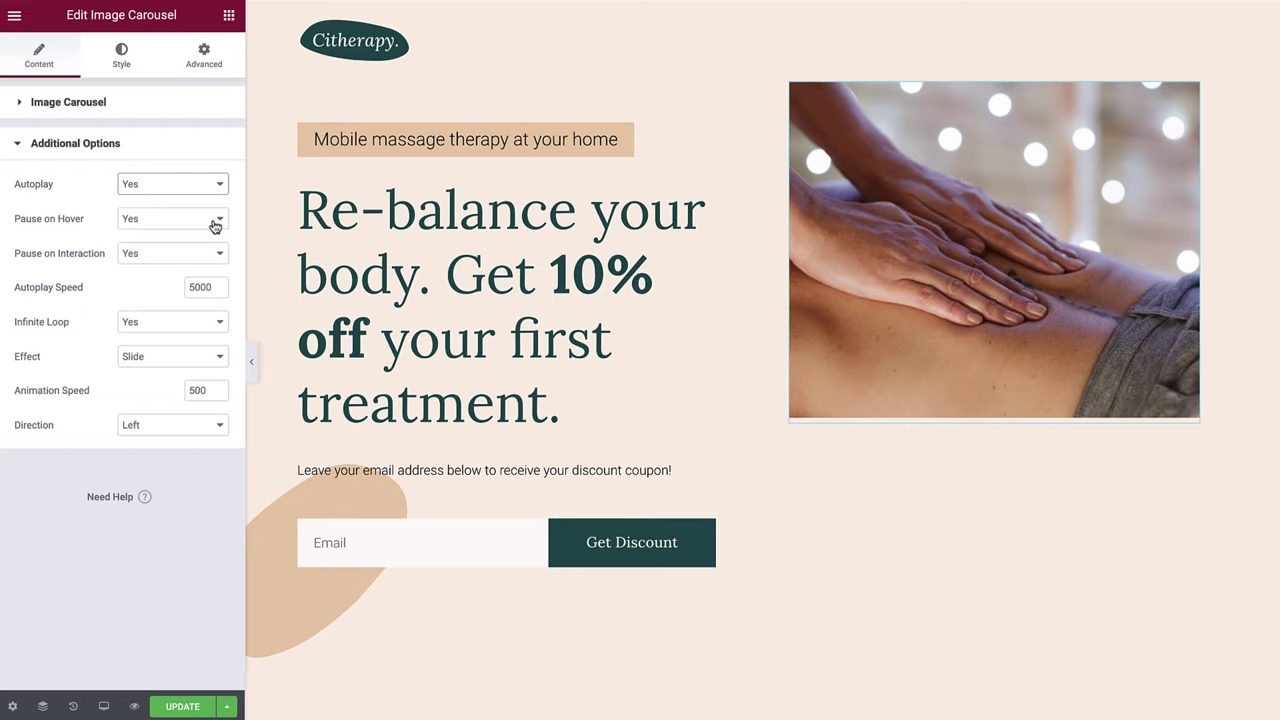
{"action": "left_click", "coordinate": [214, 226]}
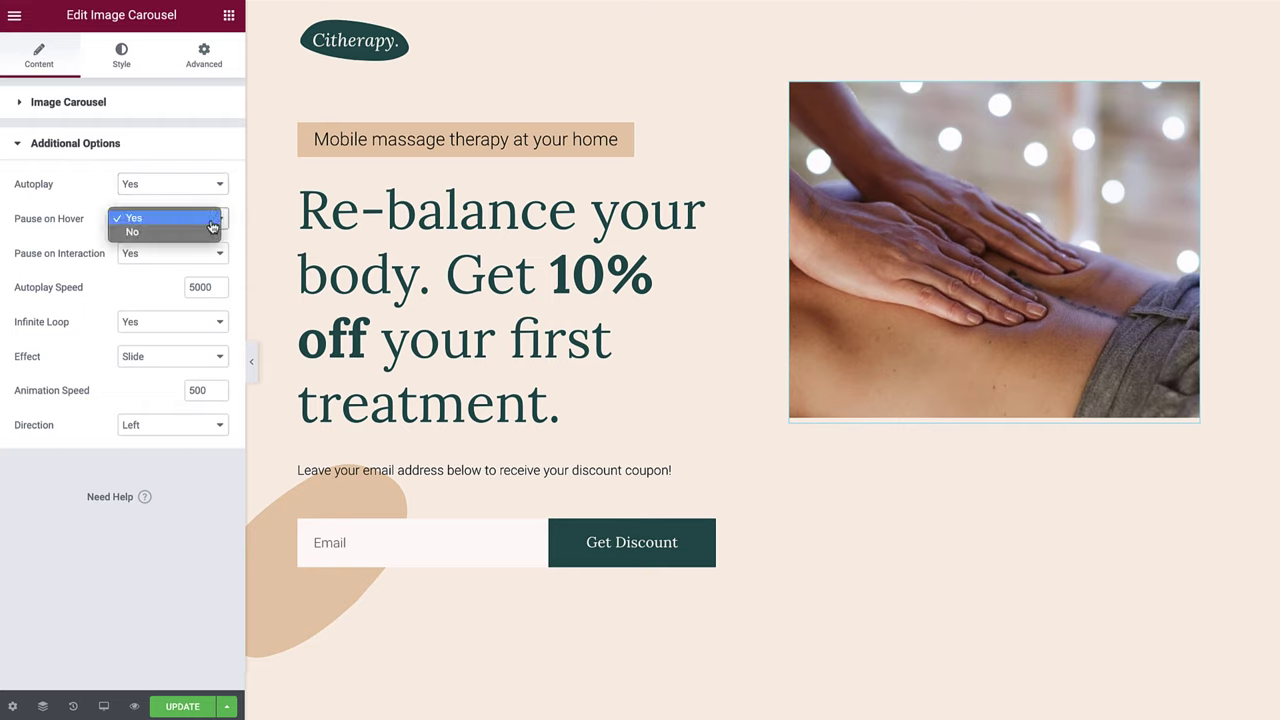
{"action": "left_click", "coordinate": [213, 225]}
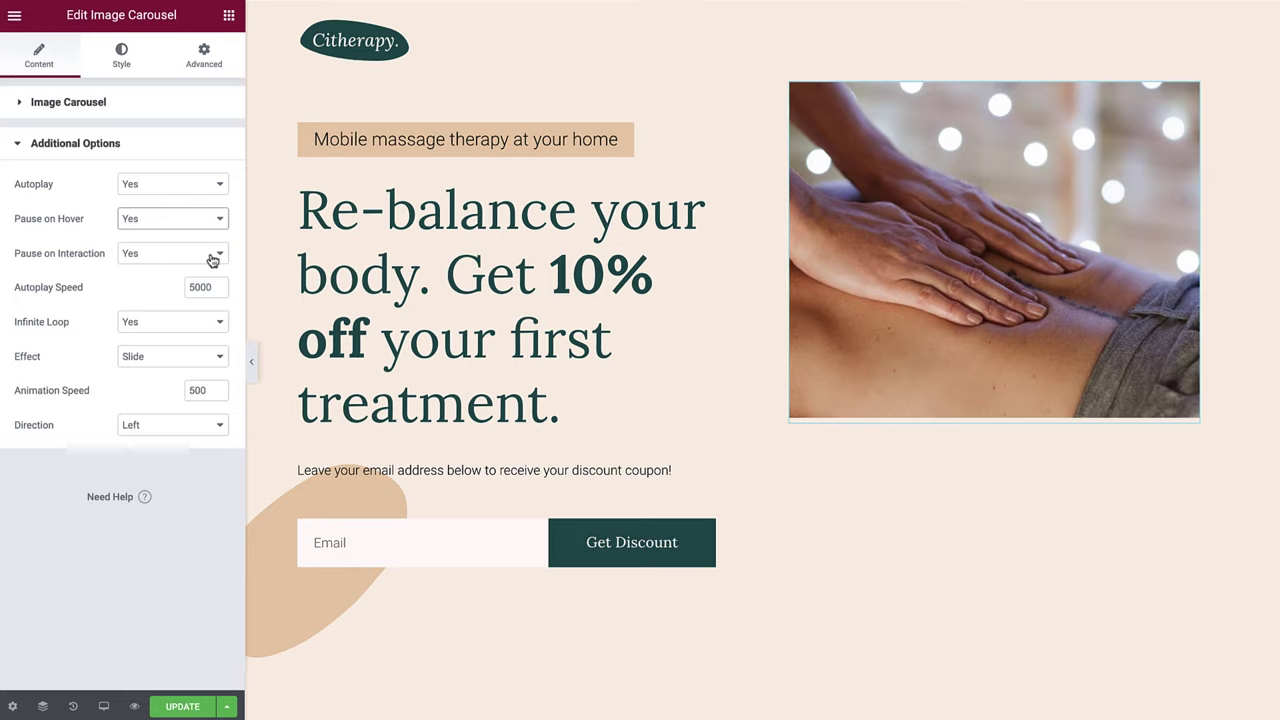
{"action": "left_click", "coordinate": [212, 258]}
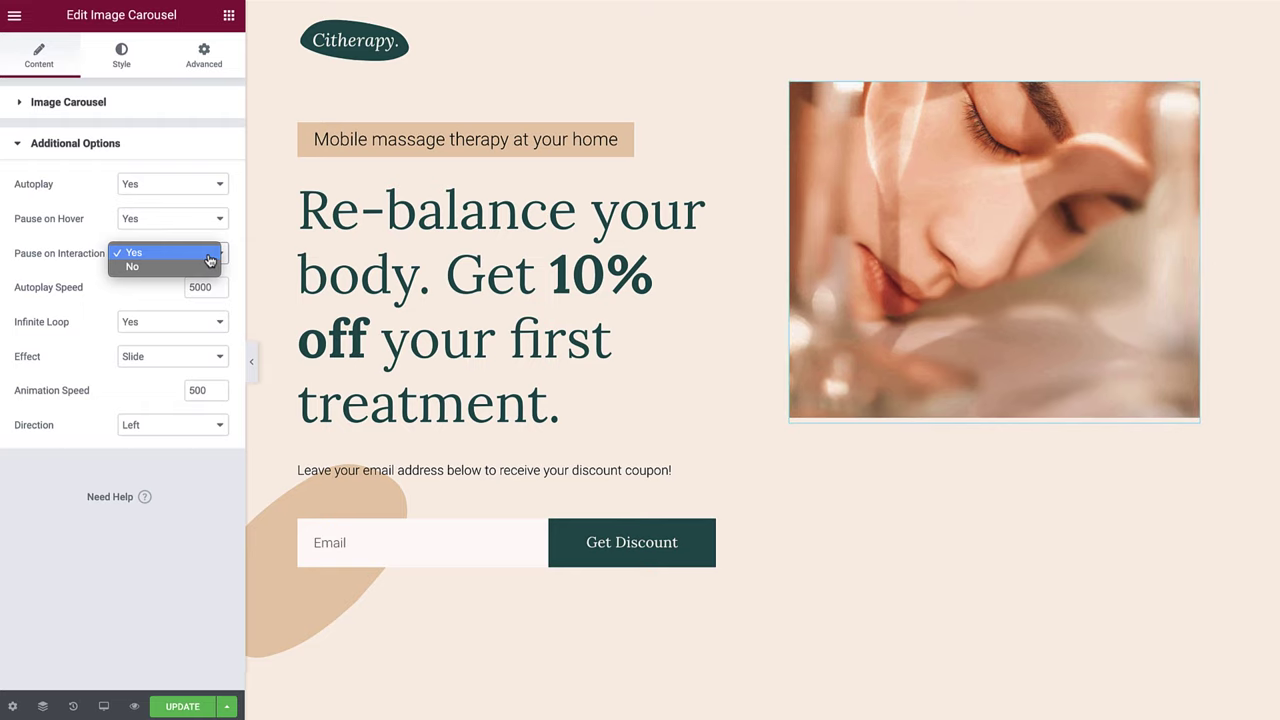
{"action": "left_click", "coordinate": [210, 256]}
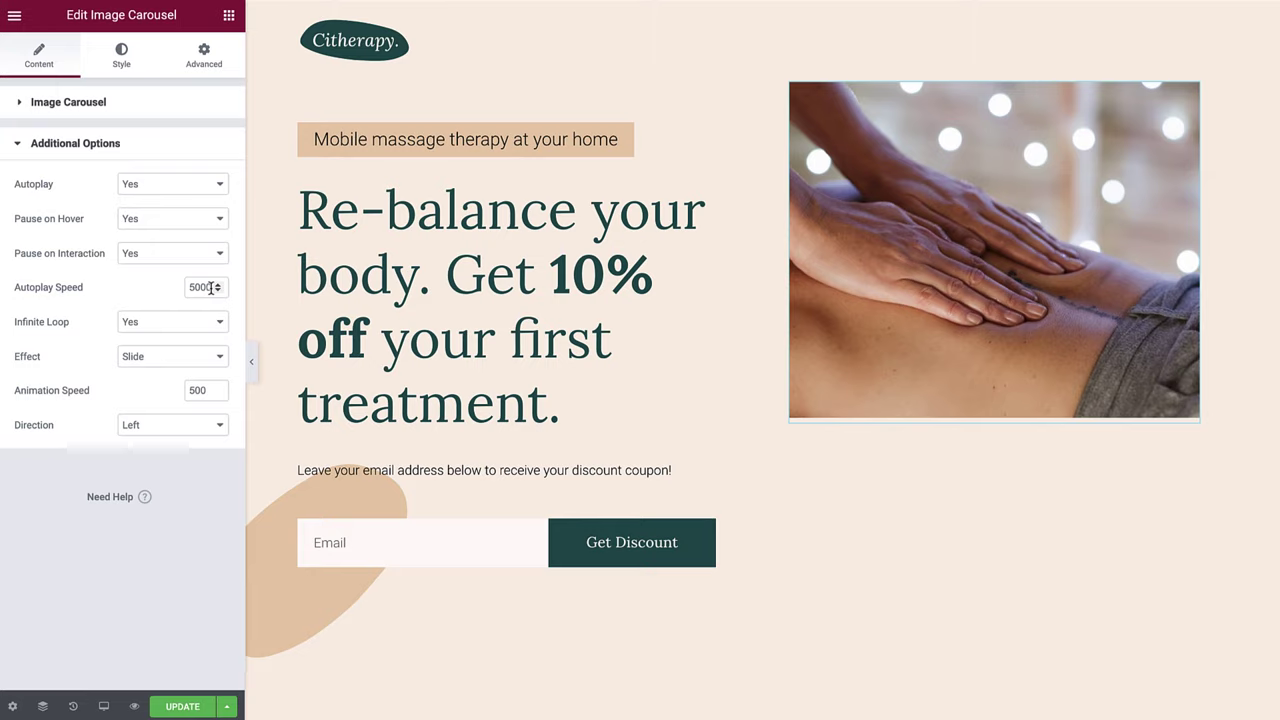
Set the carousel's autoplay speed to 2000 and keep Infinite Loop at Yes.
{"action": "left_click_drag", "start_coordinate": [209, 287], "coordinate": [170, 289]}
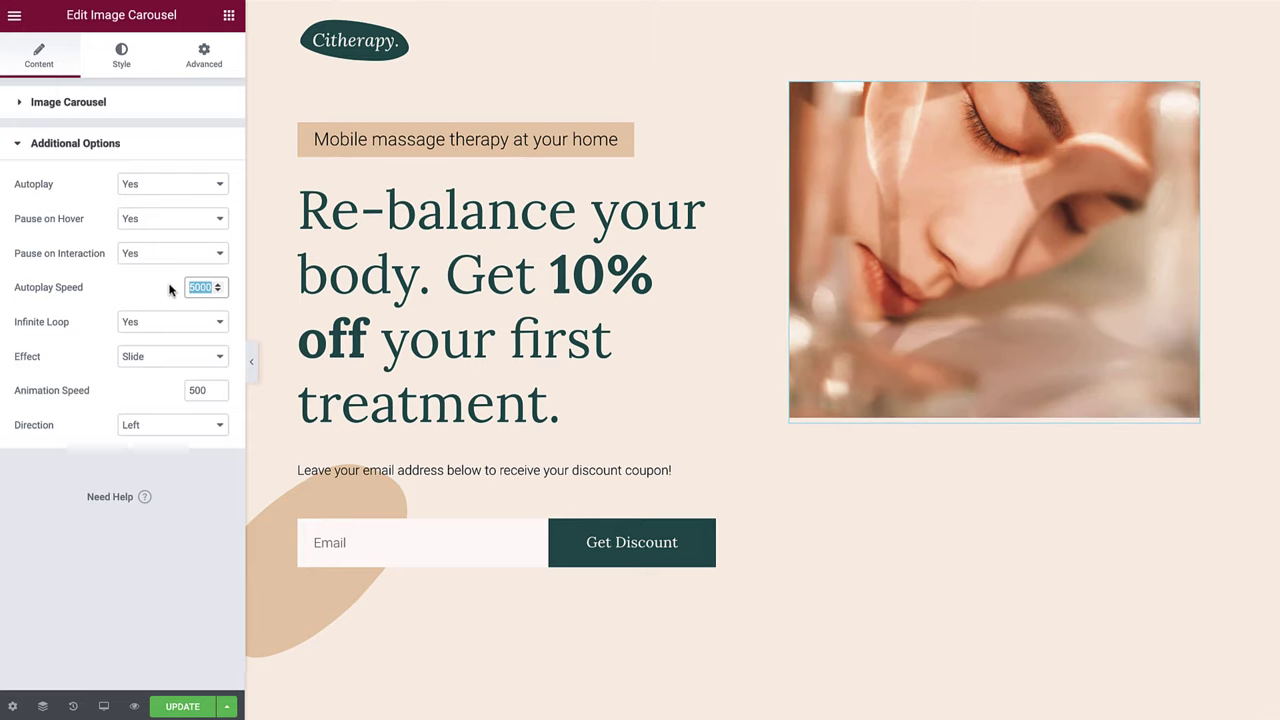
{"action": "type", "text": "2000"}
{"action": "left_click", "coordinate": [170, 289]}
{"action": "left_click", "coordinate": [210, 328]}
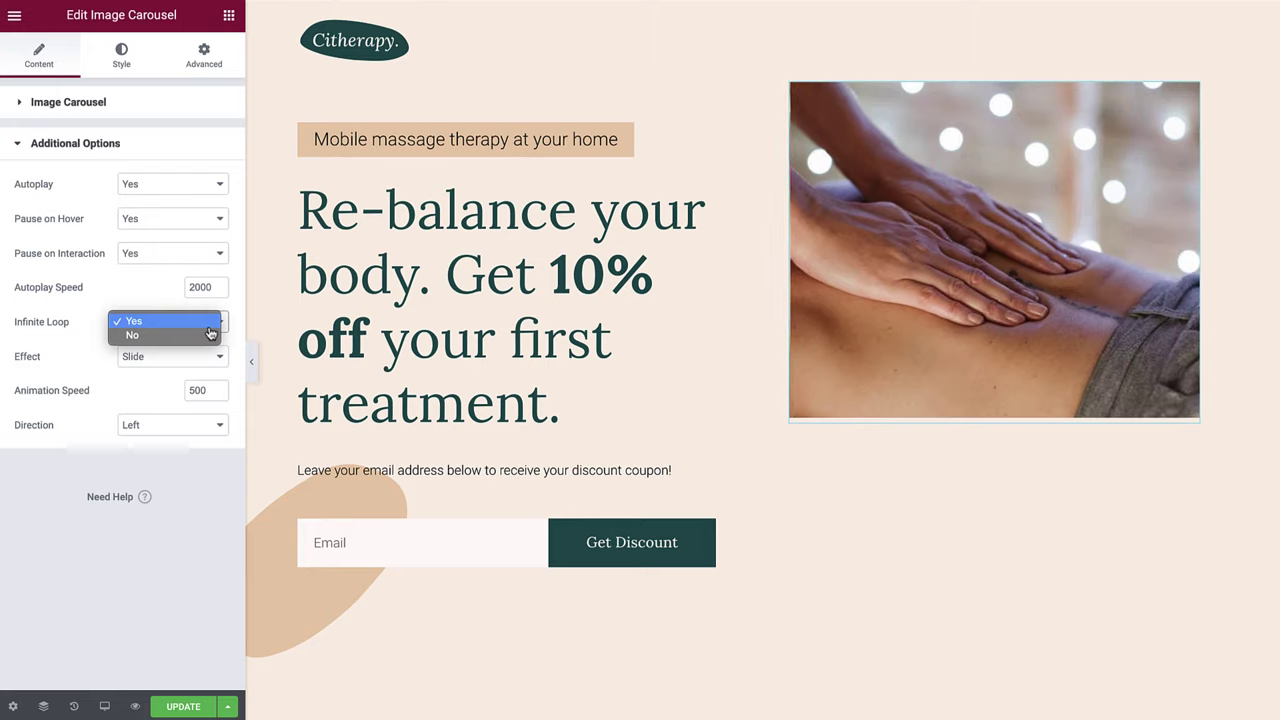
{"action": "left_click", "coordinate": [206, 321]}
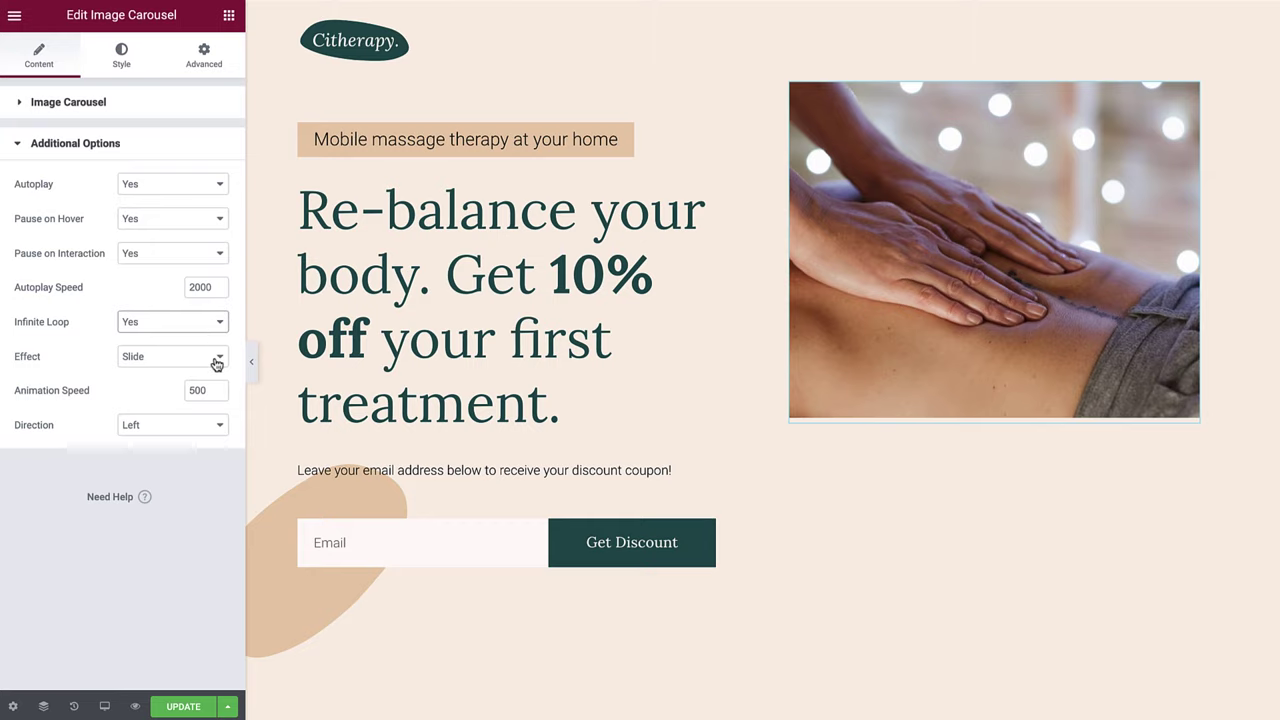
Set the carousel's transition effect to Fade and its animation speed to 1500.
{"action": "left_click", "coordinate": [215, 362]}
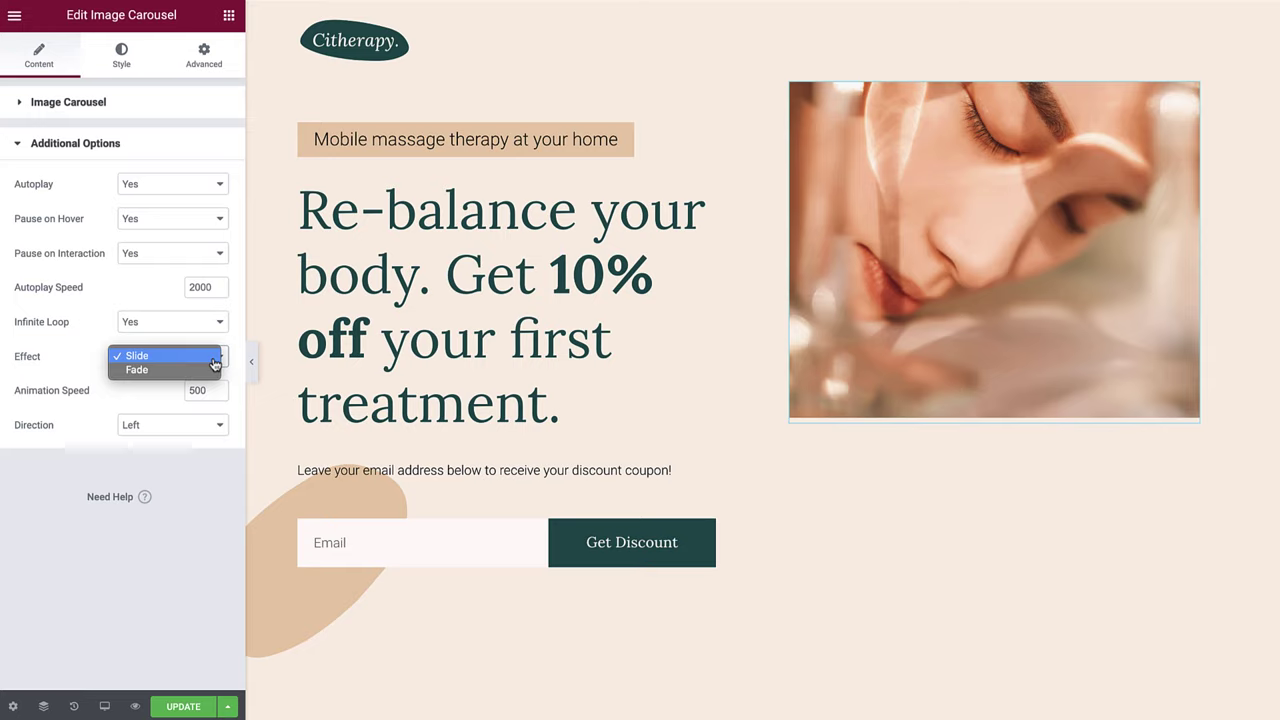
{"action": "left_click", "coordinate": [204, 371]}
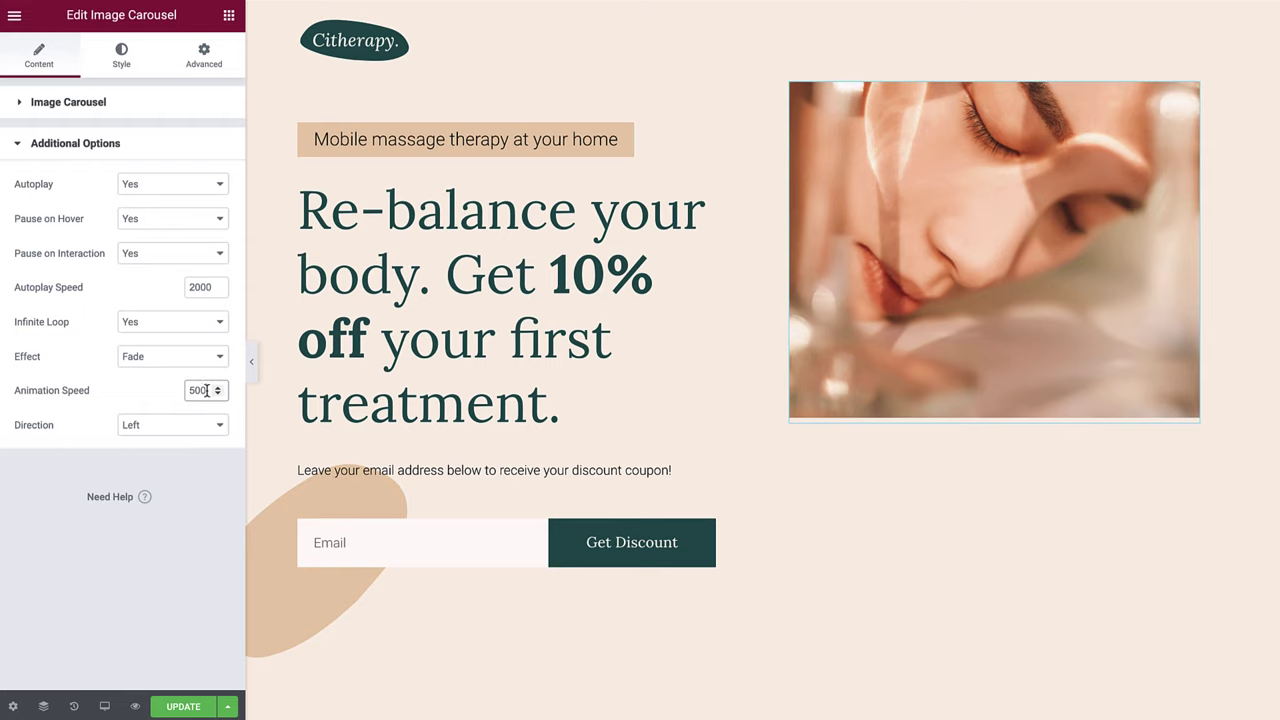
{"action": "left_click_drag", "start_coordinate": [207, 390], "coordinate": [162, 390]}
{"action": "type", "text": "1500"}
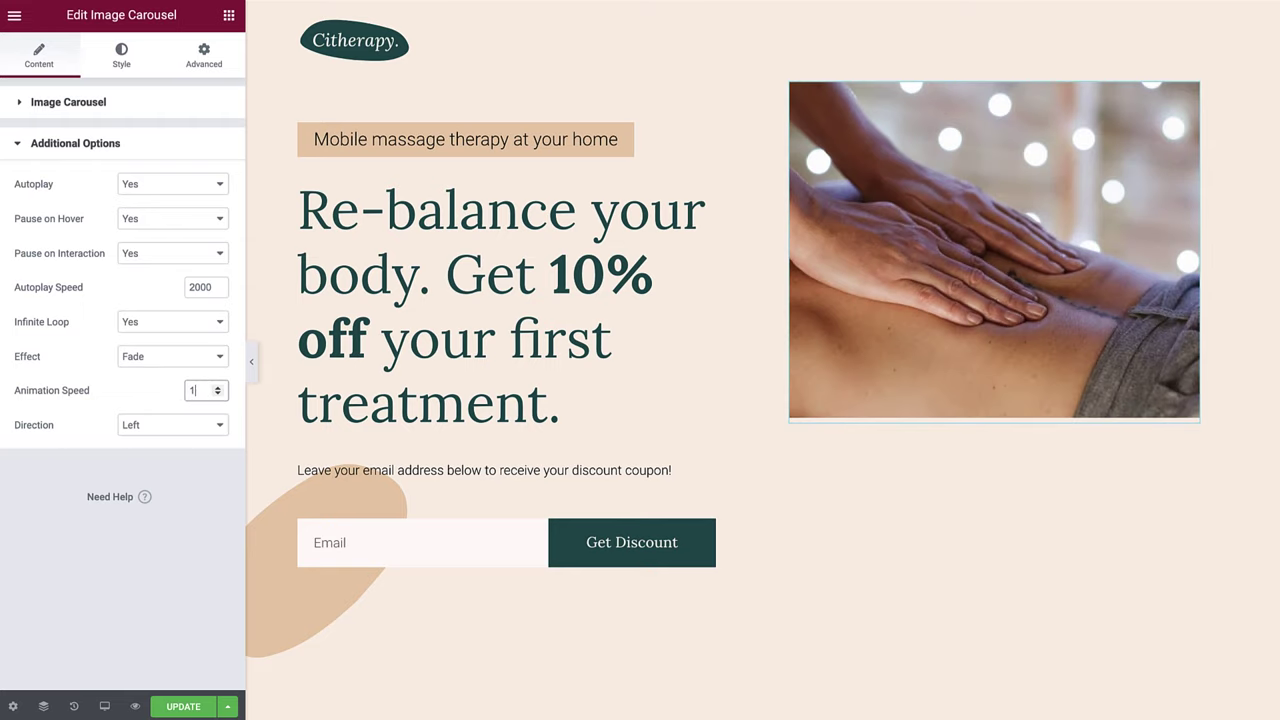
{"action": "left_click", "coordinate": [165, 393]}
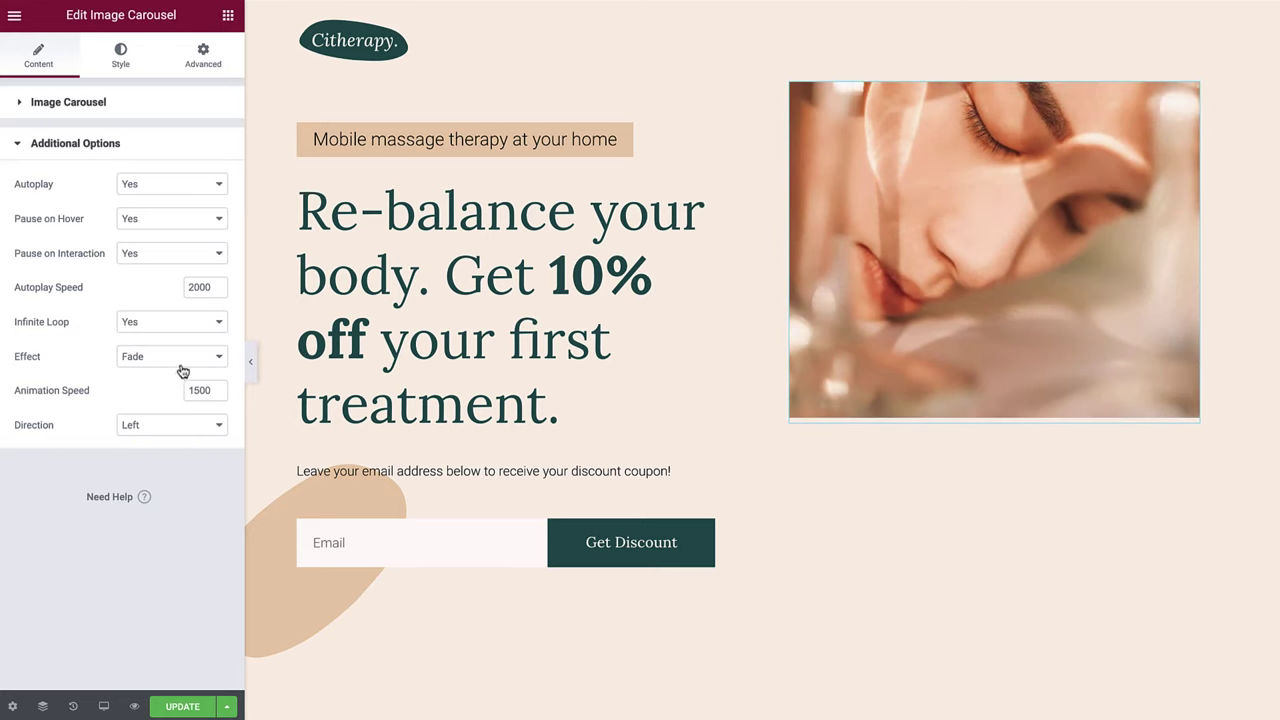
Try the Slide effect with direction Right, restore the direction to Left, and return the effect to Fade.
{"action": "left_click", "coordinate": [186, 362]}
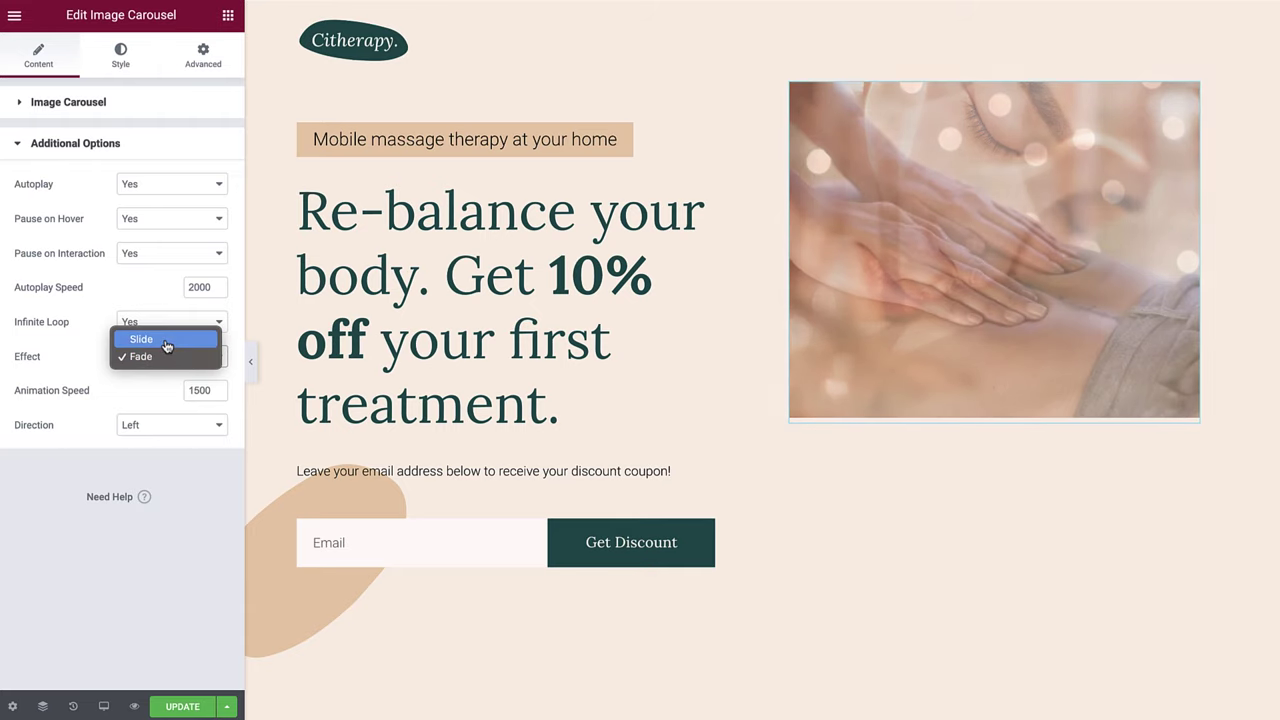
{"action": "left_click", "coordinate": [166, 341]}
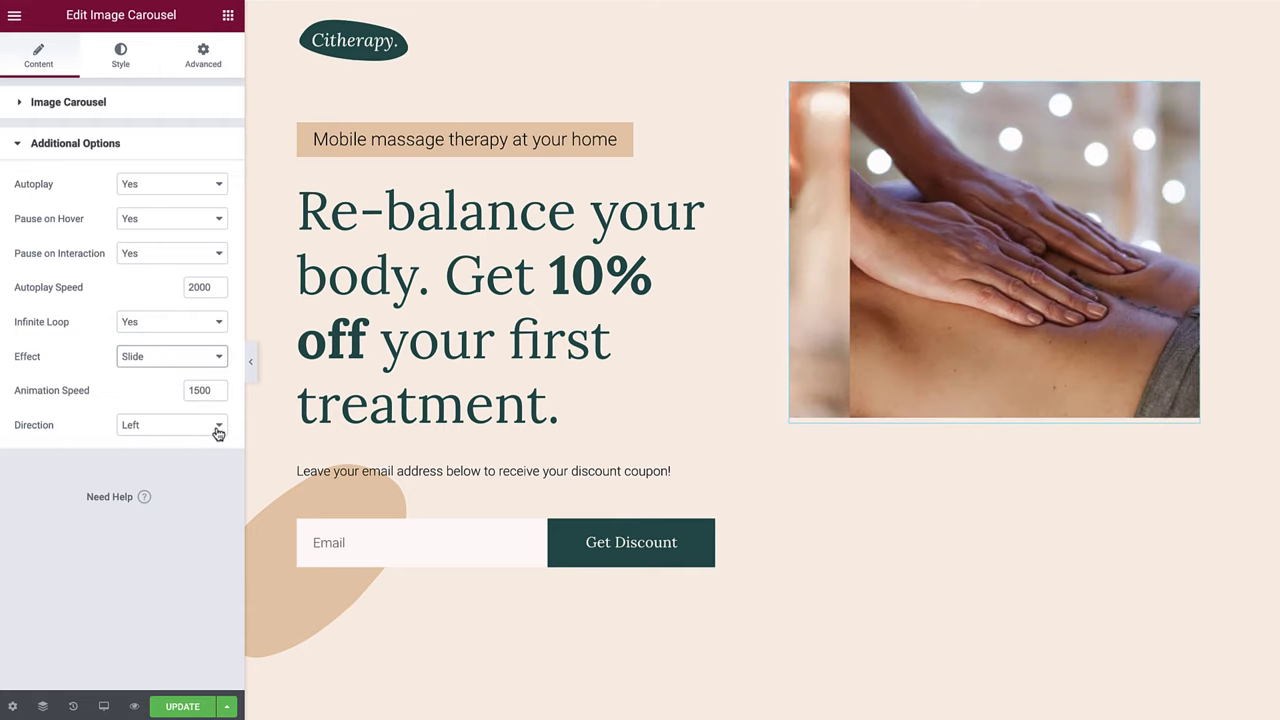
{"action": "left_click", "coordinate": [216, 428]}
{"action": "left_click", "coordinate": [210, 442]}
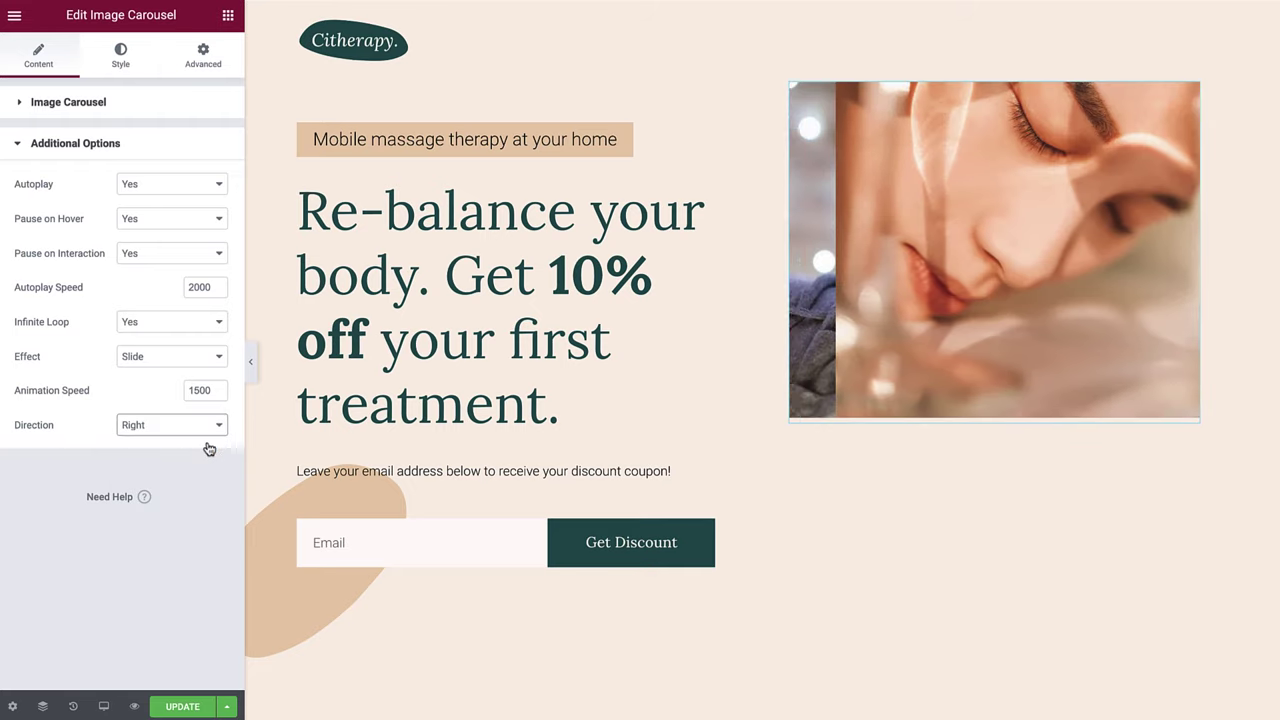
{"action": "left_click", "coordinate": [210, 430]}
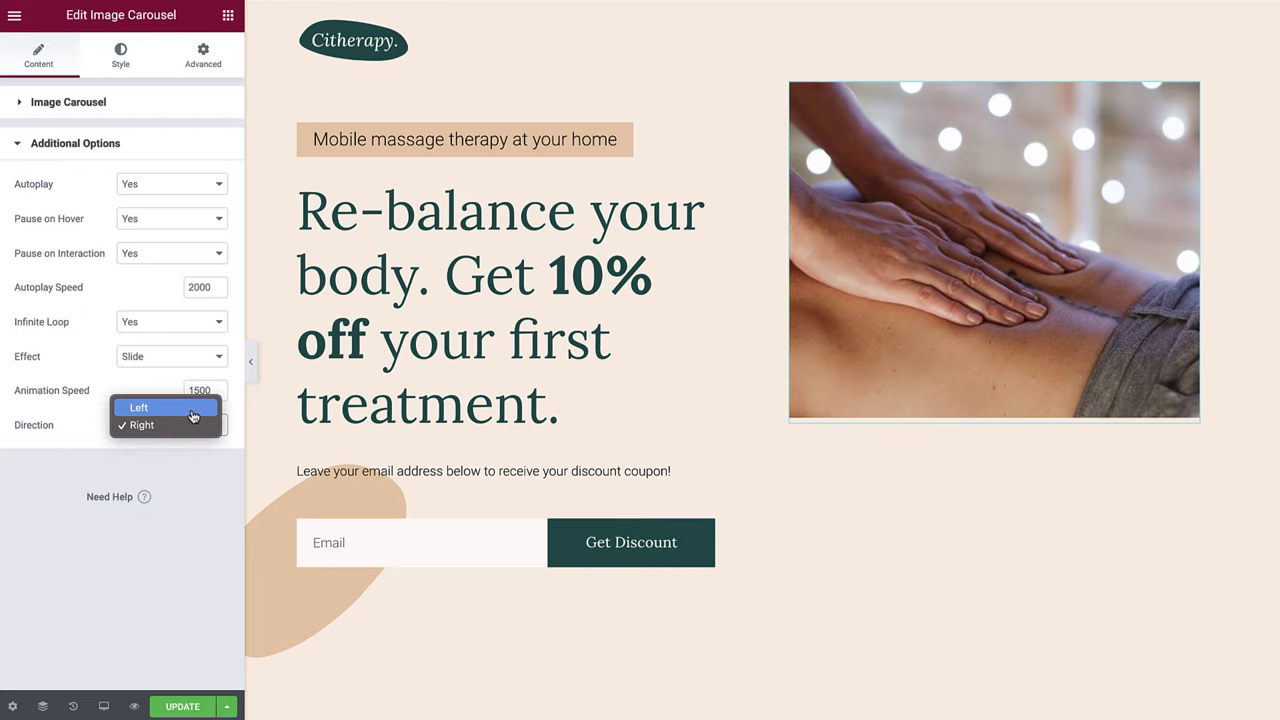
{"action": "left_click", "coordinate": [190, 408]}
{"action": "left_click", "coordinate": [184, 360]}
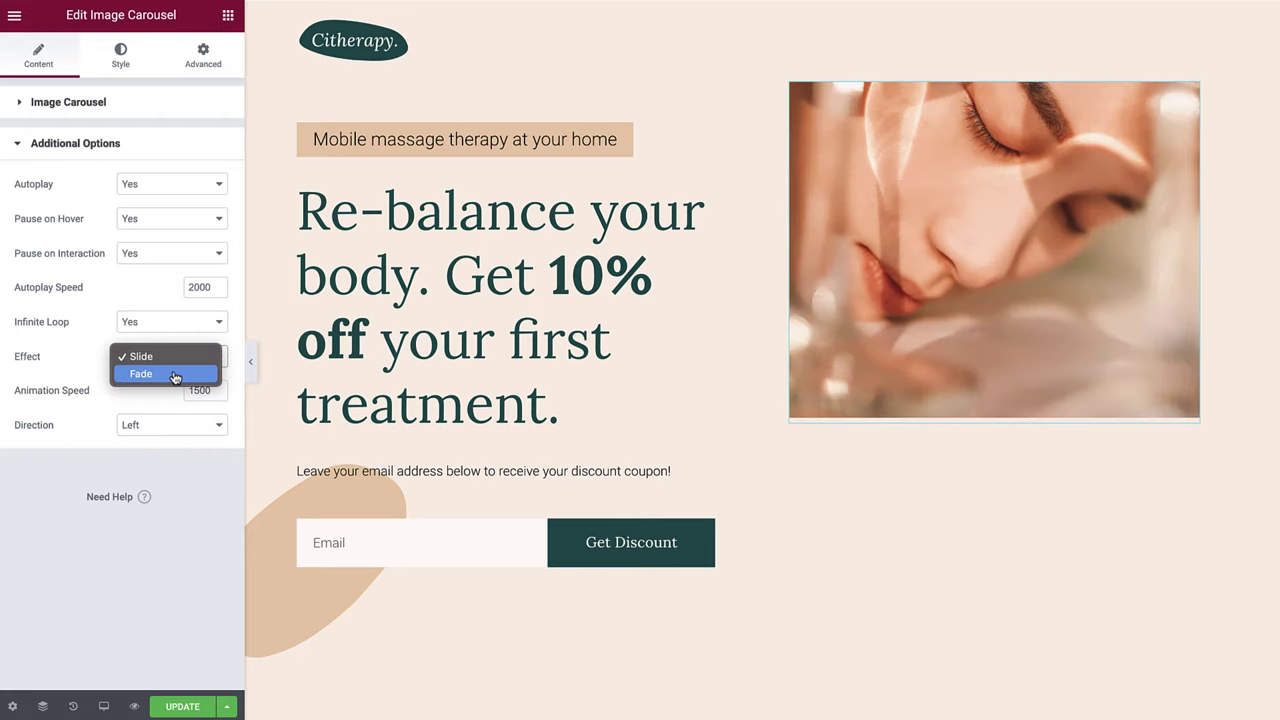
{"action": "left_click", "coordinate": [177, 373]}
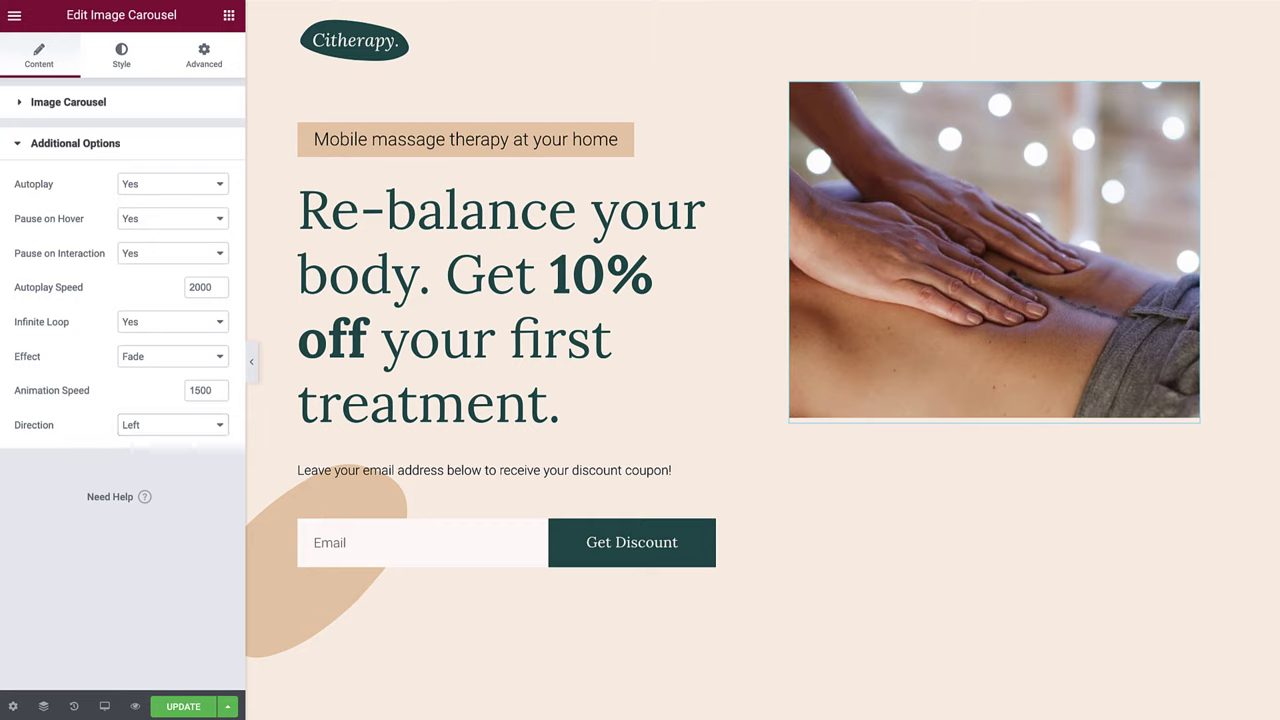
Give the carousel images a Solid border with a width of 15 on all four sides.
{"action": "left_click", "coordinate": [126, 63]}
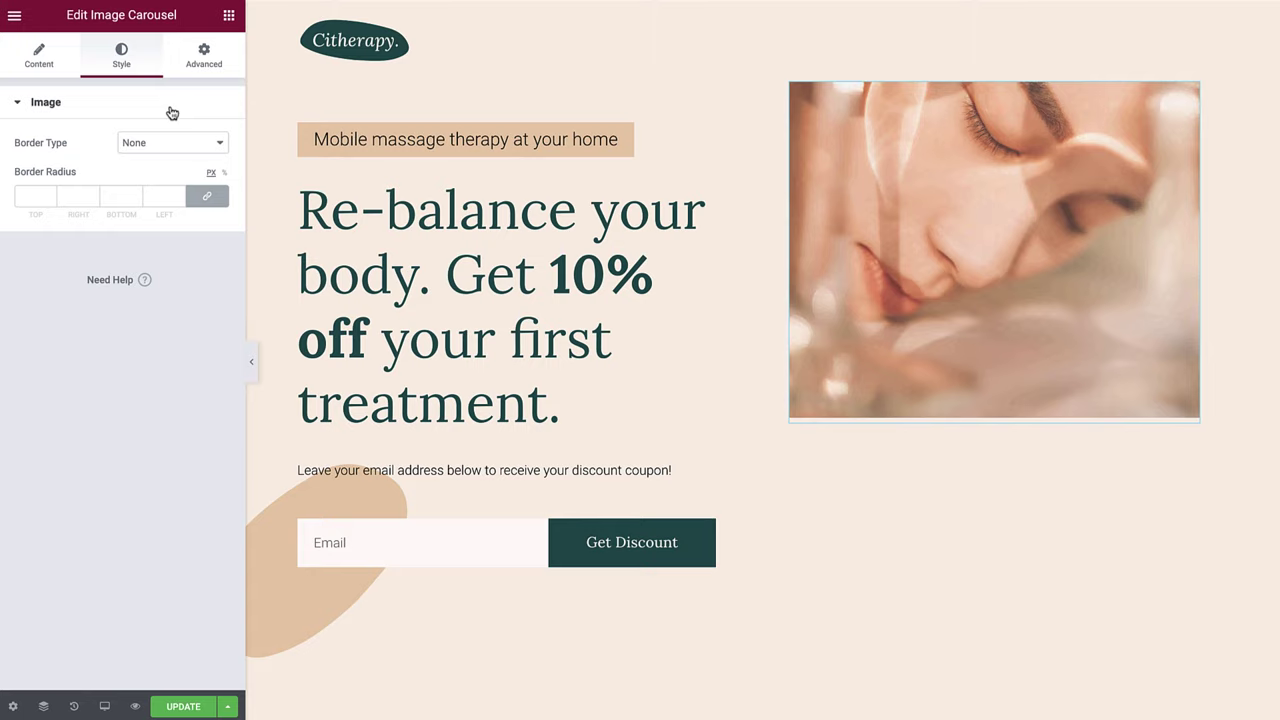
{"action": "left_click", "coordinate": [217, 143]}
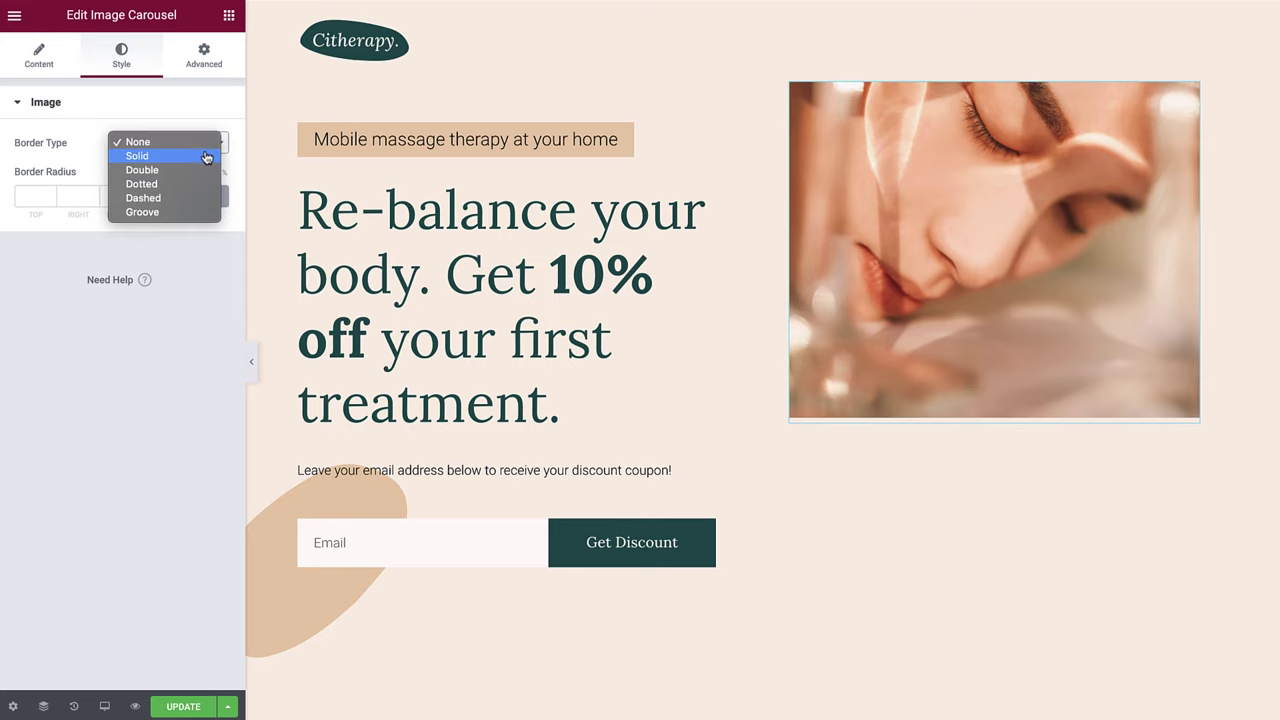
{"action": "left_click", "coordinate": [205, 157]}
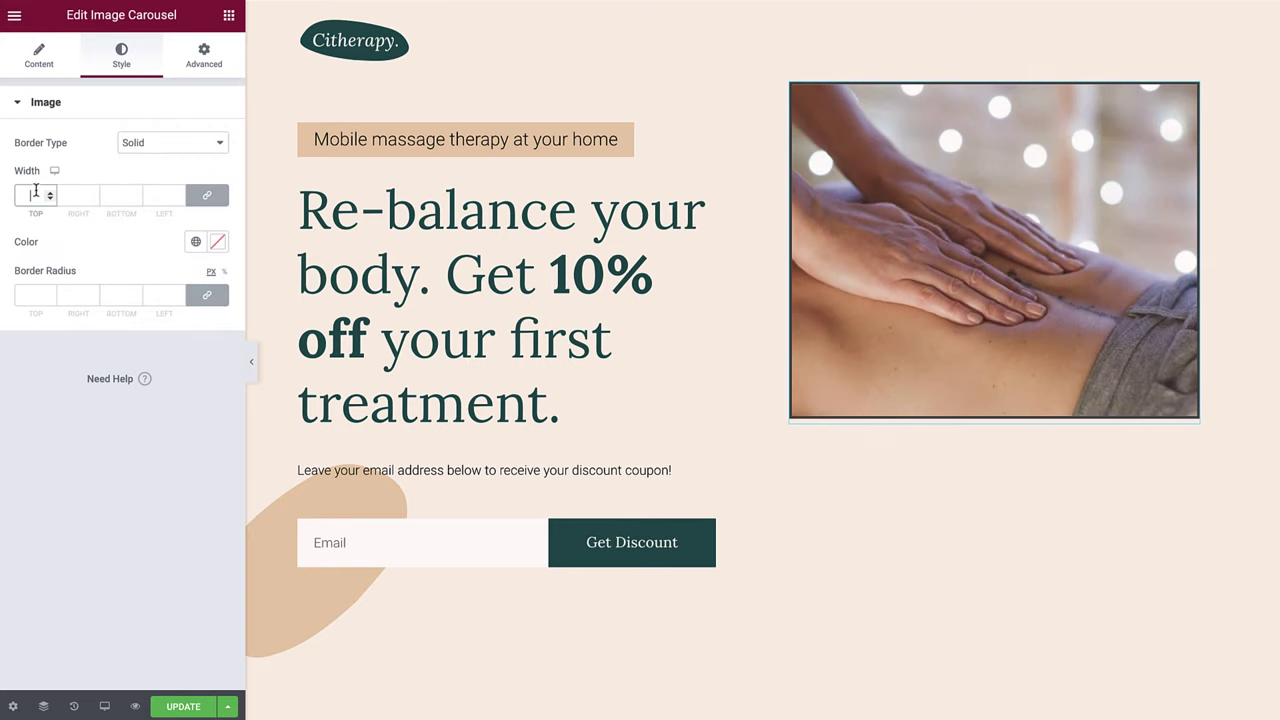
{"action": "type", "text": "15"}
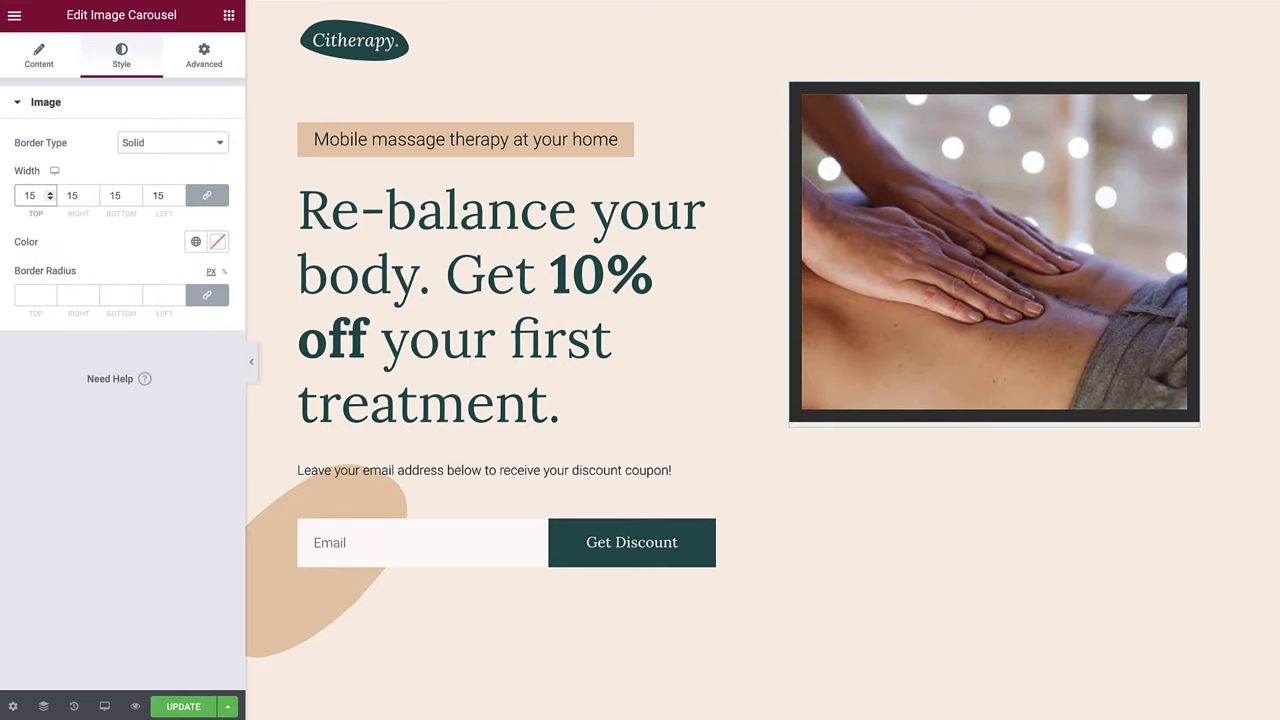
Set the carousel images' border color to a red, #C82121.
{"action": "left_click", "coordinate": [217, 243]}
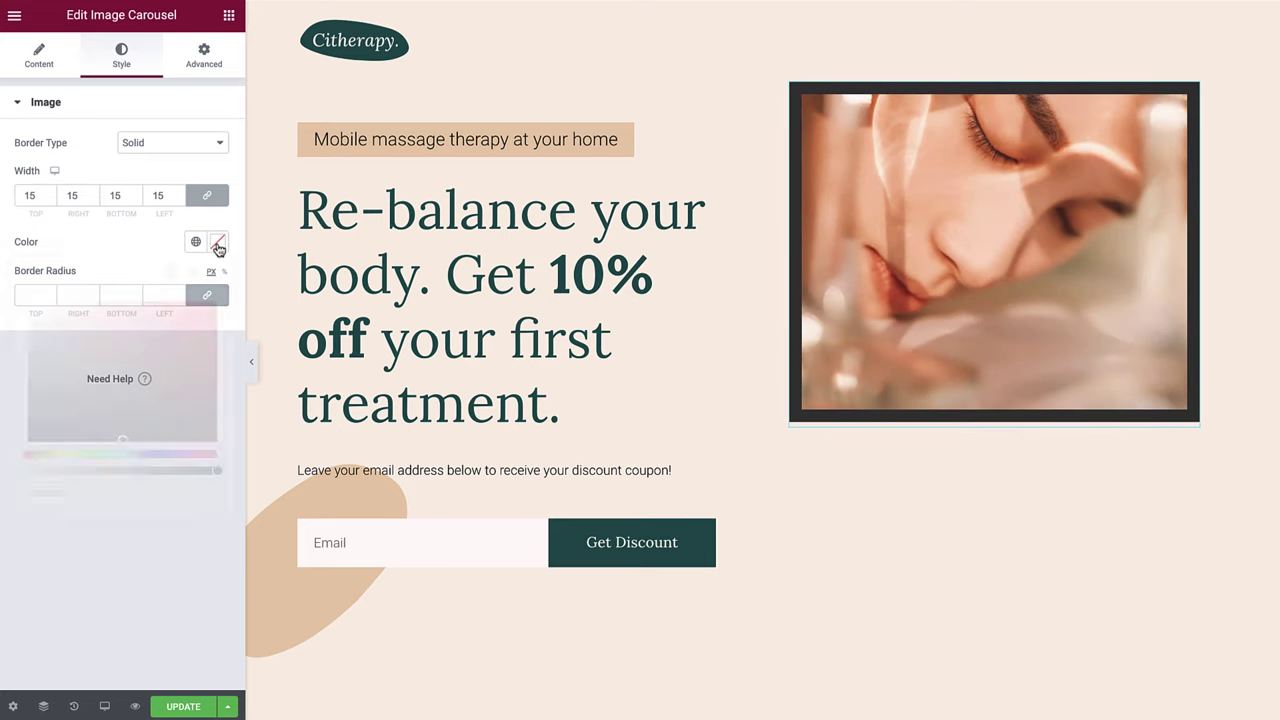
{"action": "left_click", "coordinate": [186, 333]}
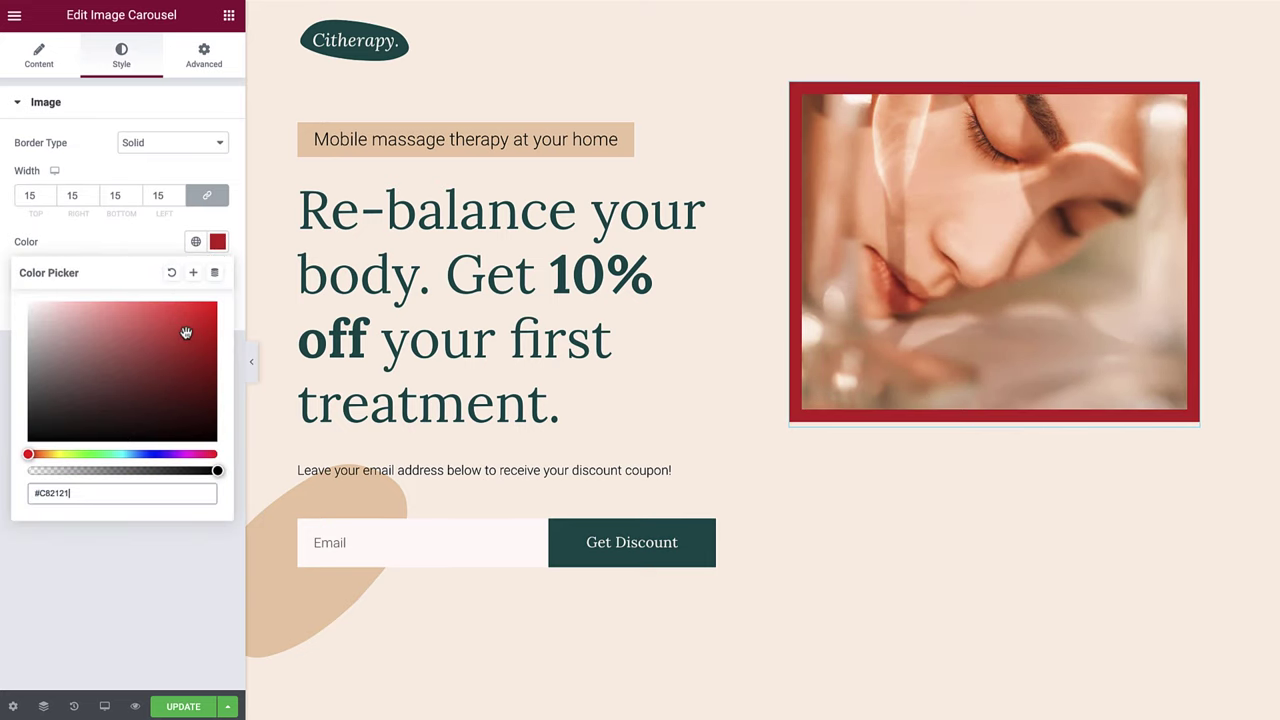
{"action": "left_click", "coordinate": [160, 246]}
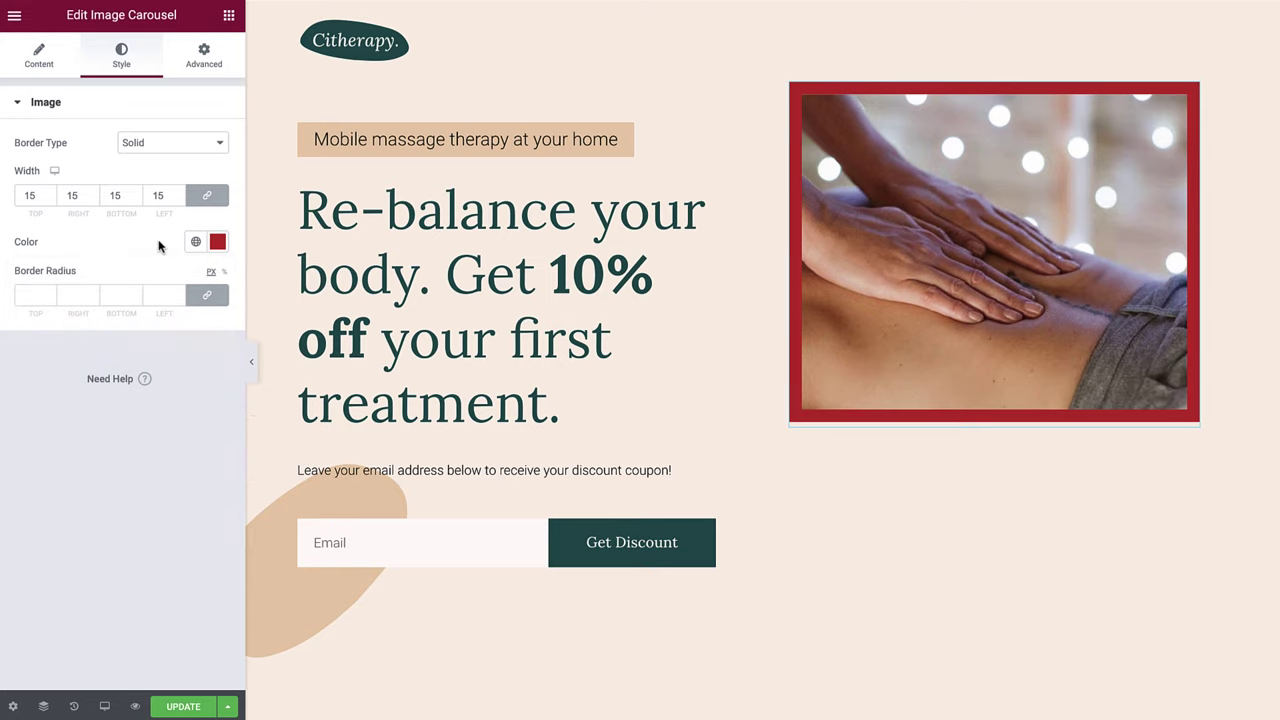
Try a border radius of 30 on all four corners of the carousel images, and clear the radius again.
{"action": "left_click", "coordinate": [24, 295]}
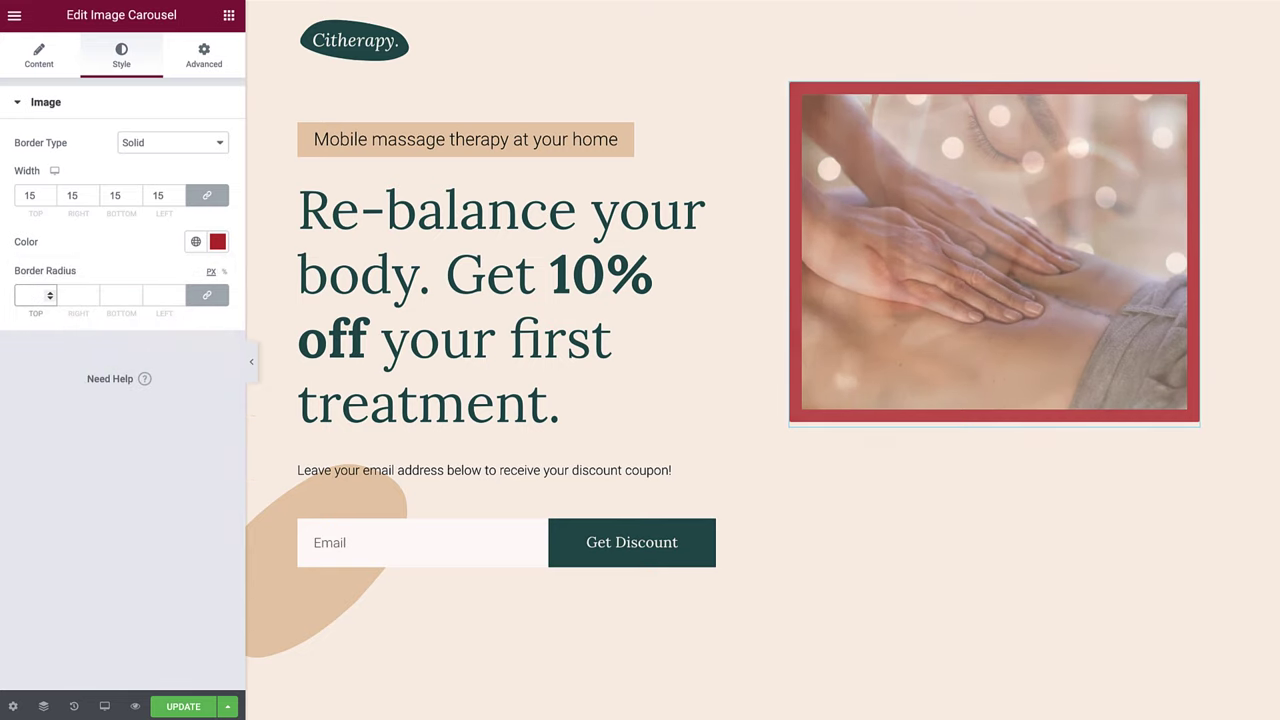
{"action": "type", "text": "30"}
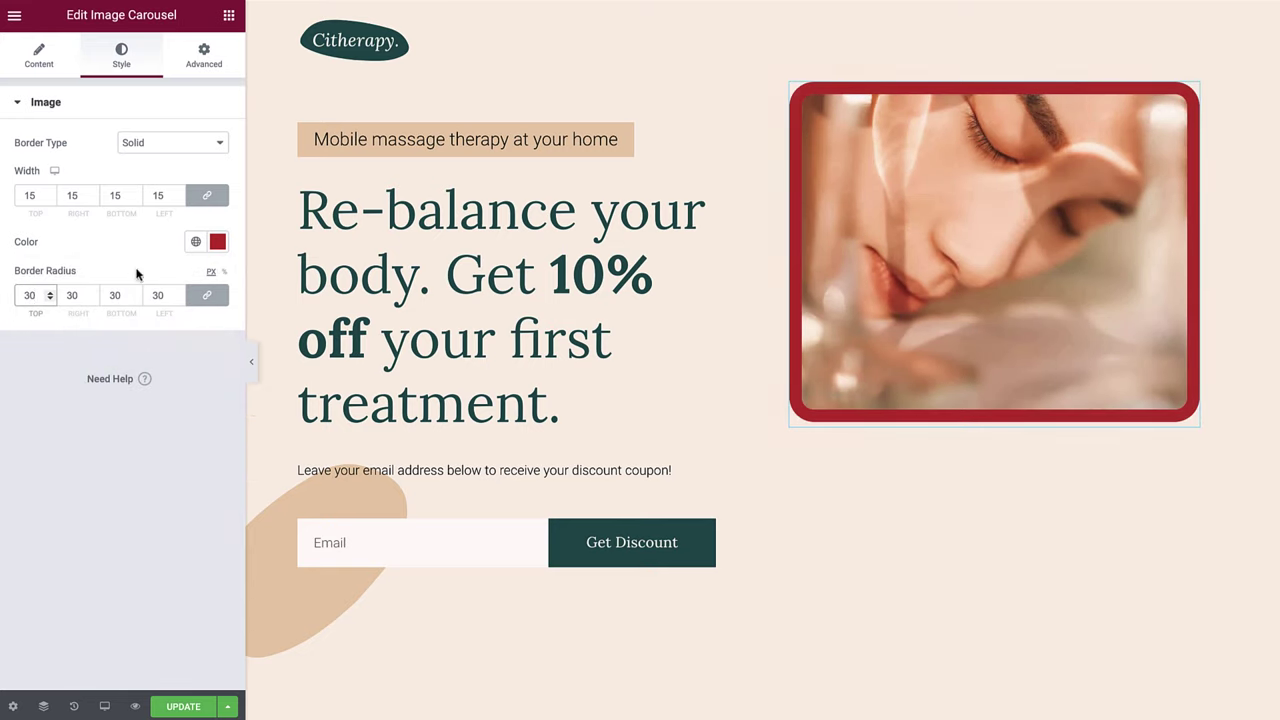
{"action": "left_click", "coordinate": [141, 270]}
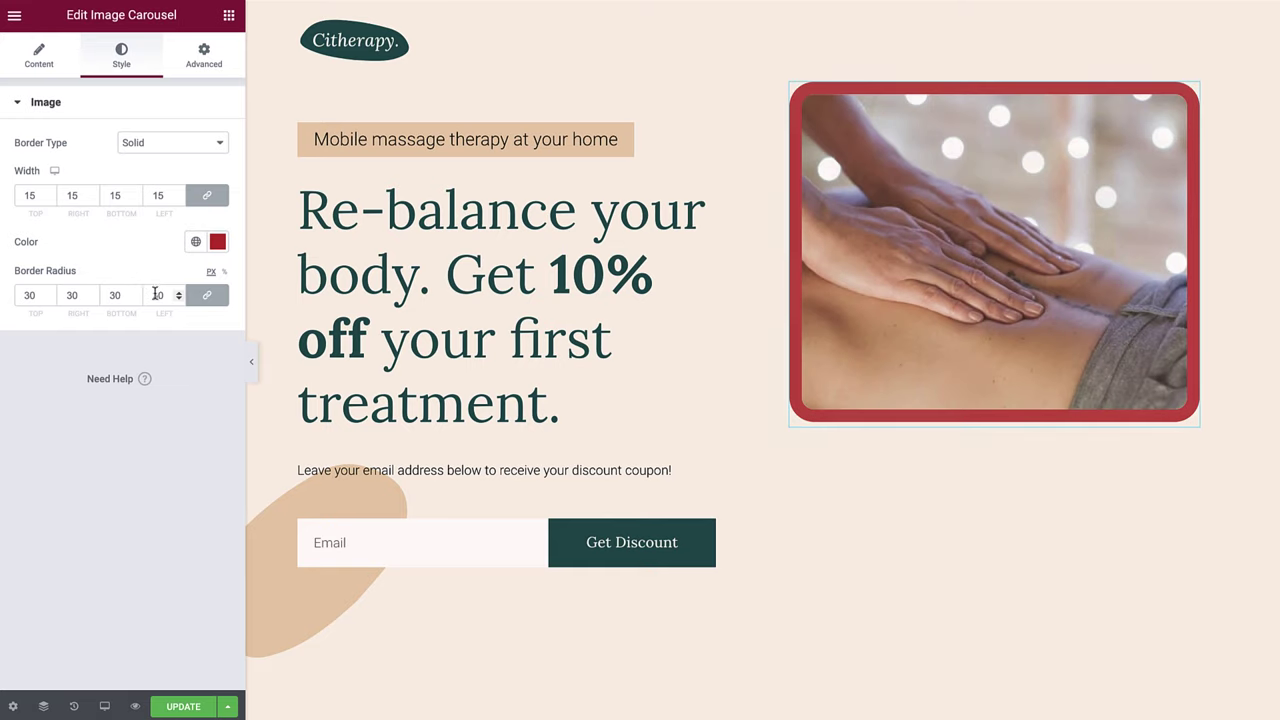
{"action": "left_click_drag", "start_coordinate": [170, 295], "coordinate": [148, 295]}
{"action": "key", "text": "BackSpace"}
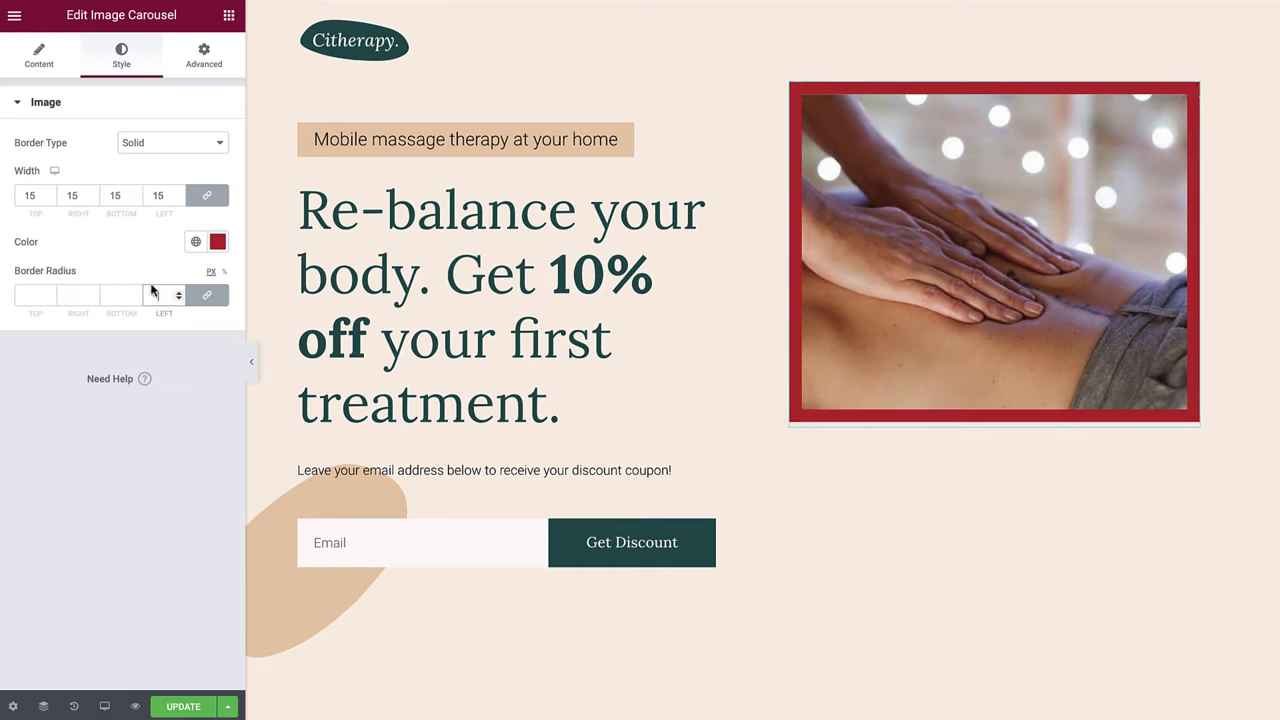
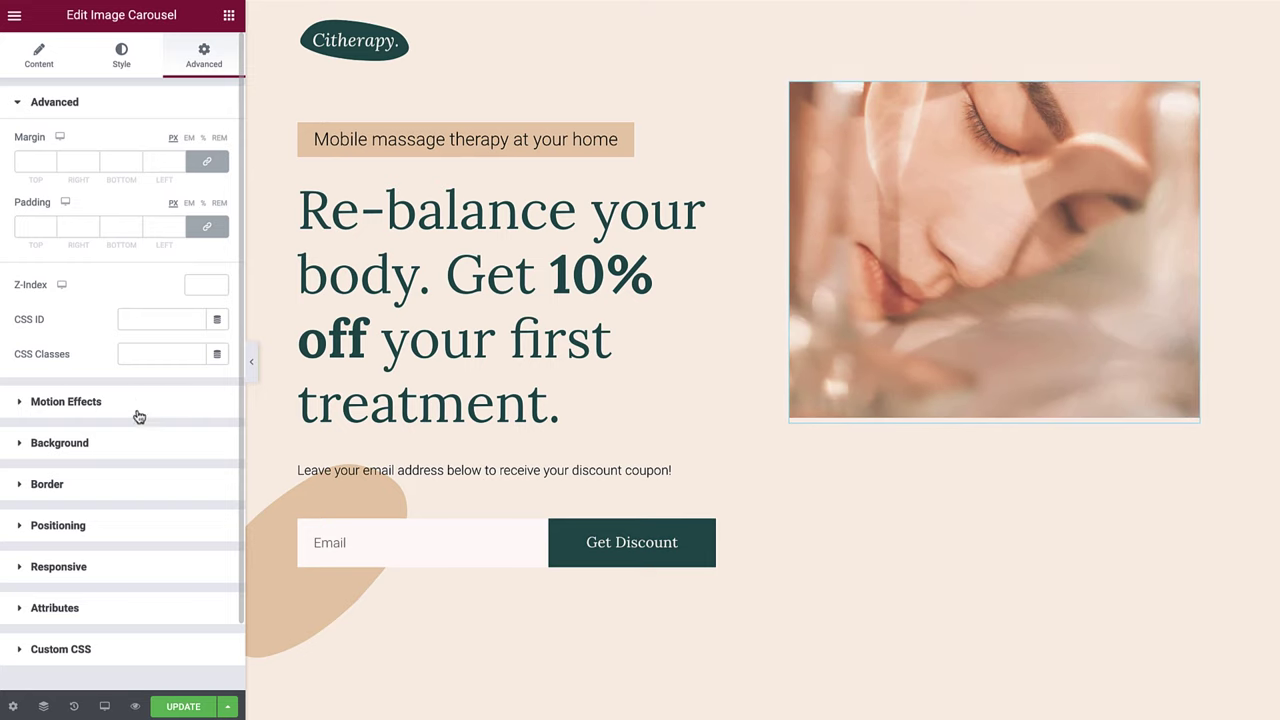
Add a box shadow to the hero carousel widget and set the shadow color to #004C4C.
{"action": "left_click", "coordinate": [137, 491]}
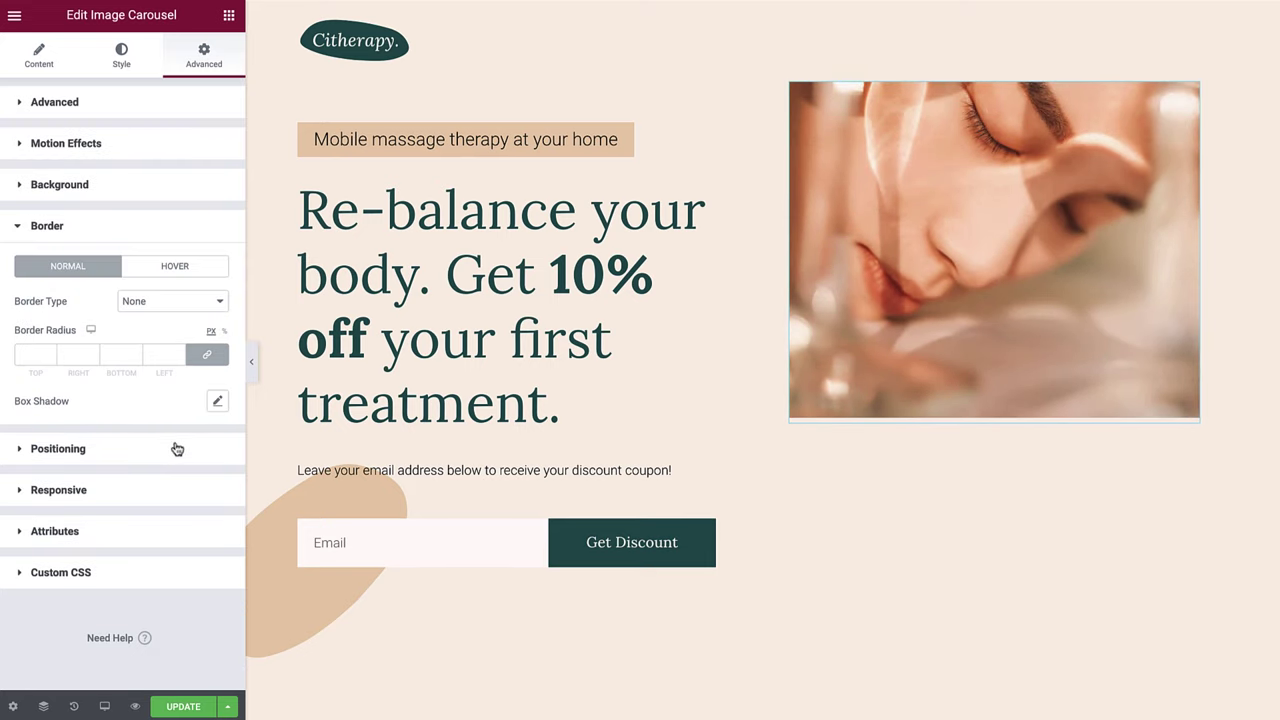
{"action": "left_click", "coordinate": [217, 403]}
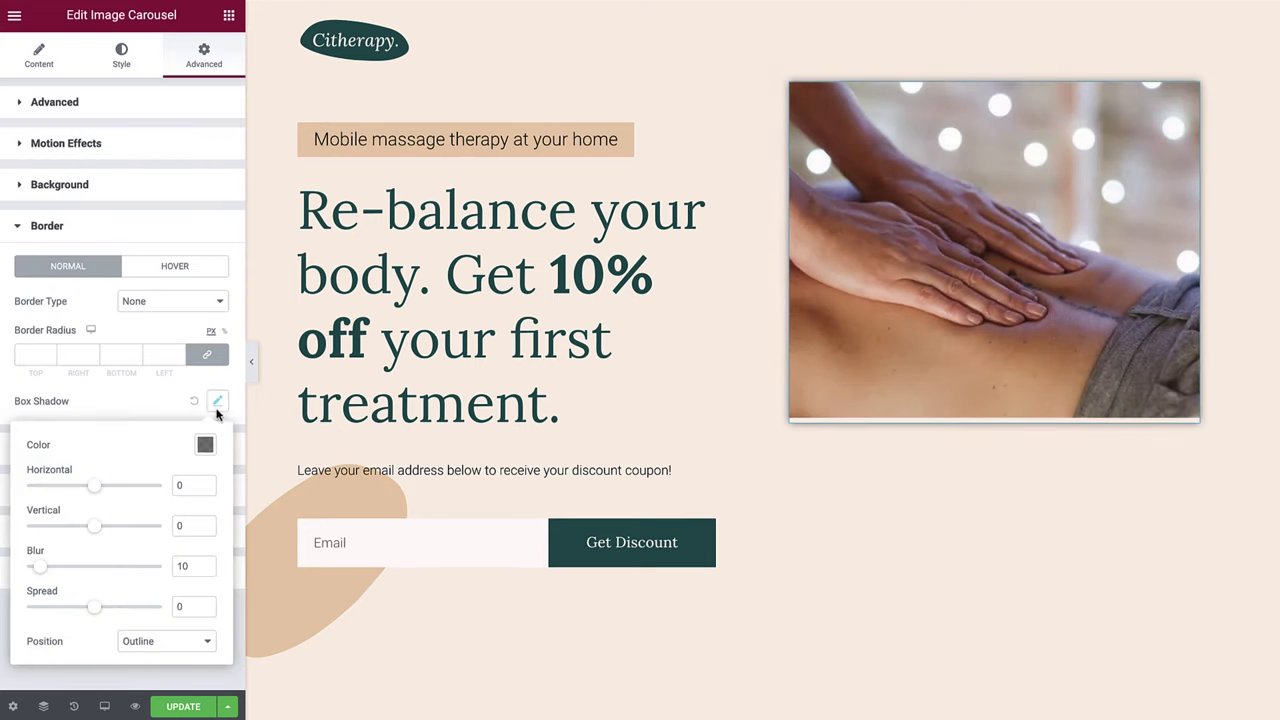
{"action": "left_click", "coordinate": [205, 445]}
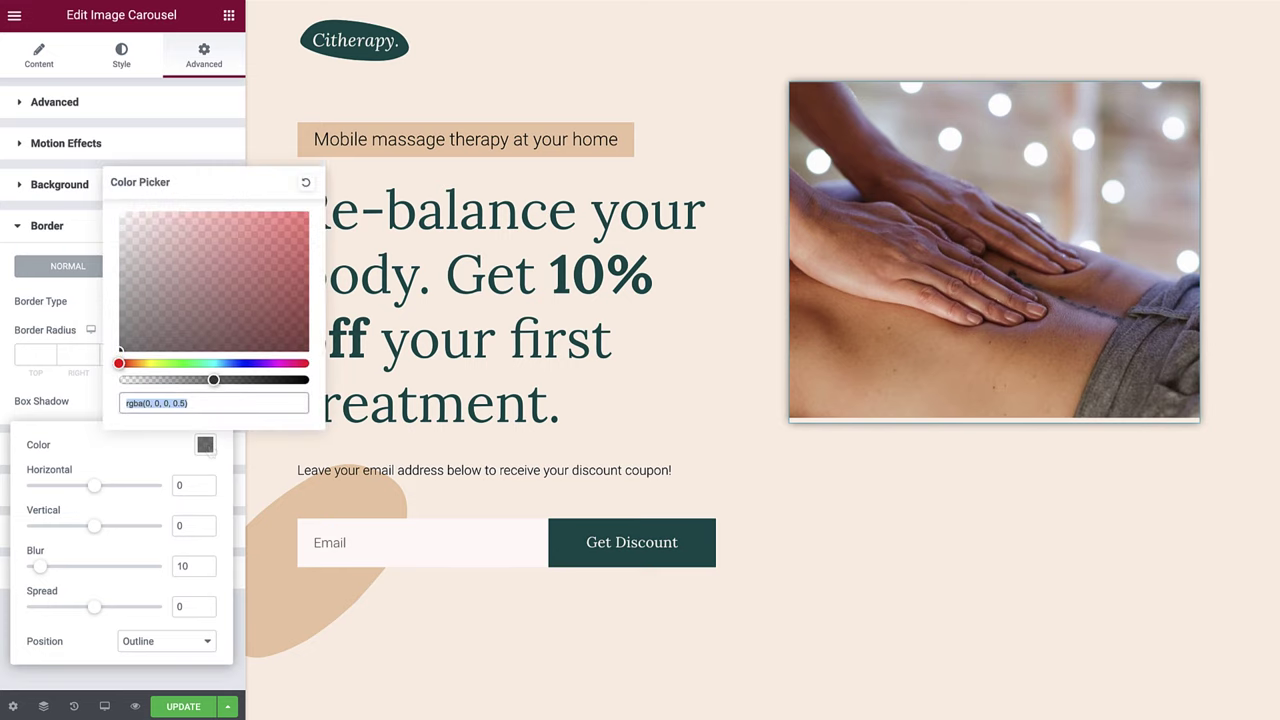
{"action": "type", "text": "#004"}
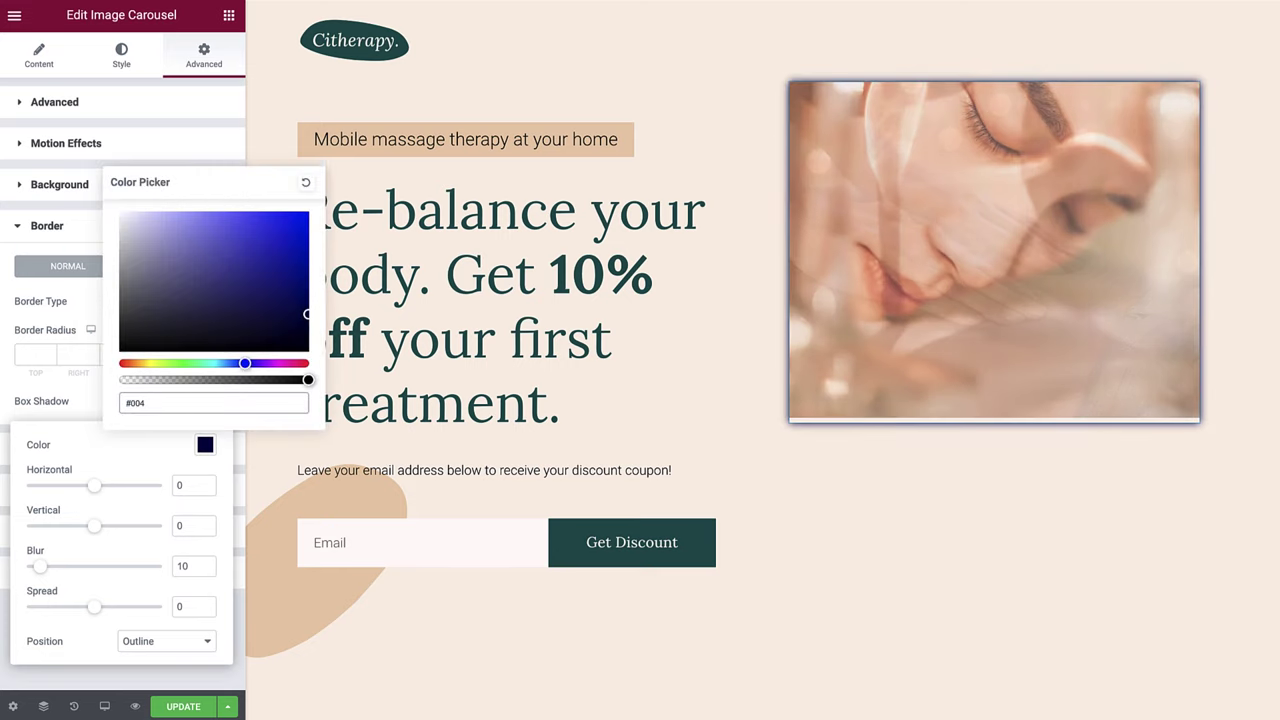
{"action": "type", "text": "C4C"}
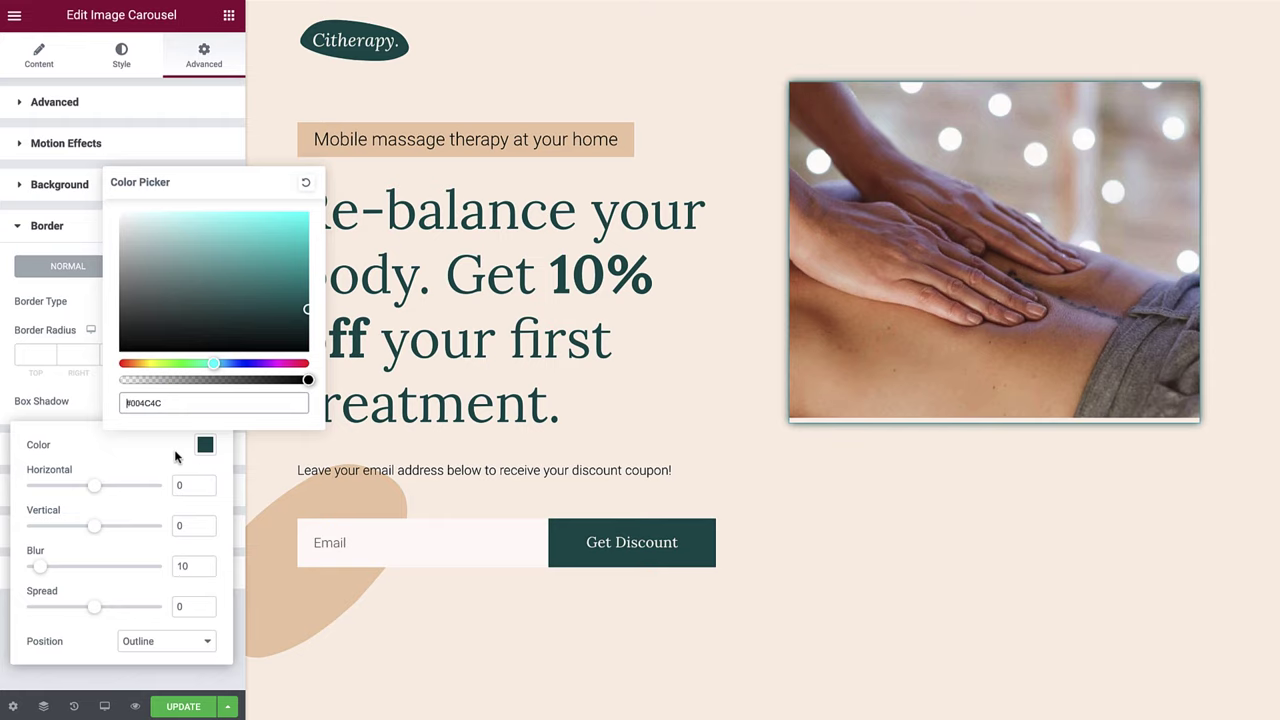
Set the box shadow to horizontal 100, vertical -100 and blur 0, keeping its position at Outline.
{"action": "left_click", "coordinate": [178, 485]}
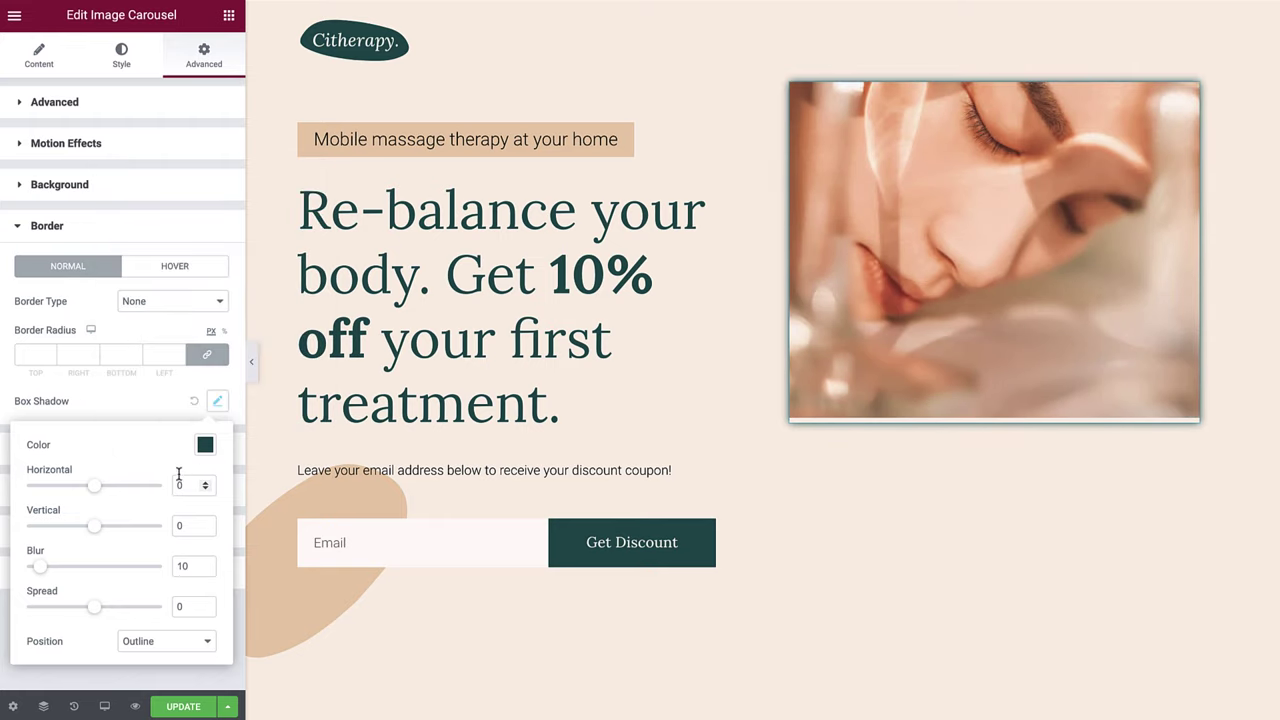
{"action": "type", "text": "100"}
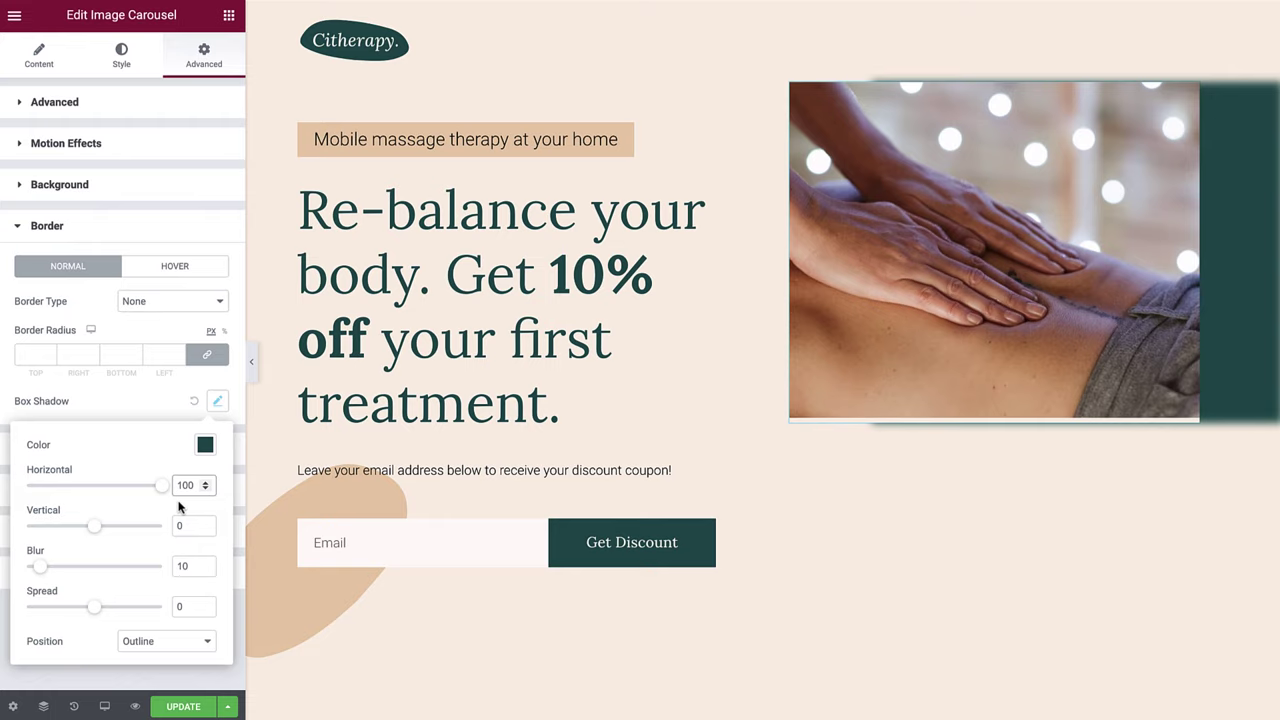
{"action": "left_click", "coordinate": [182, 525]}
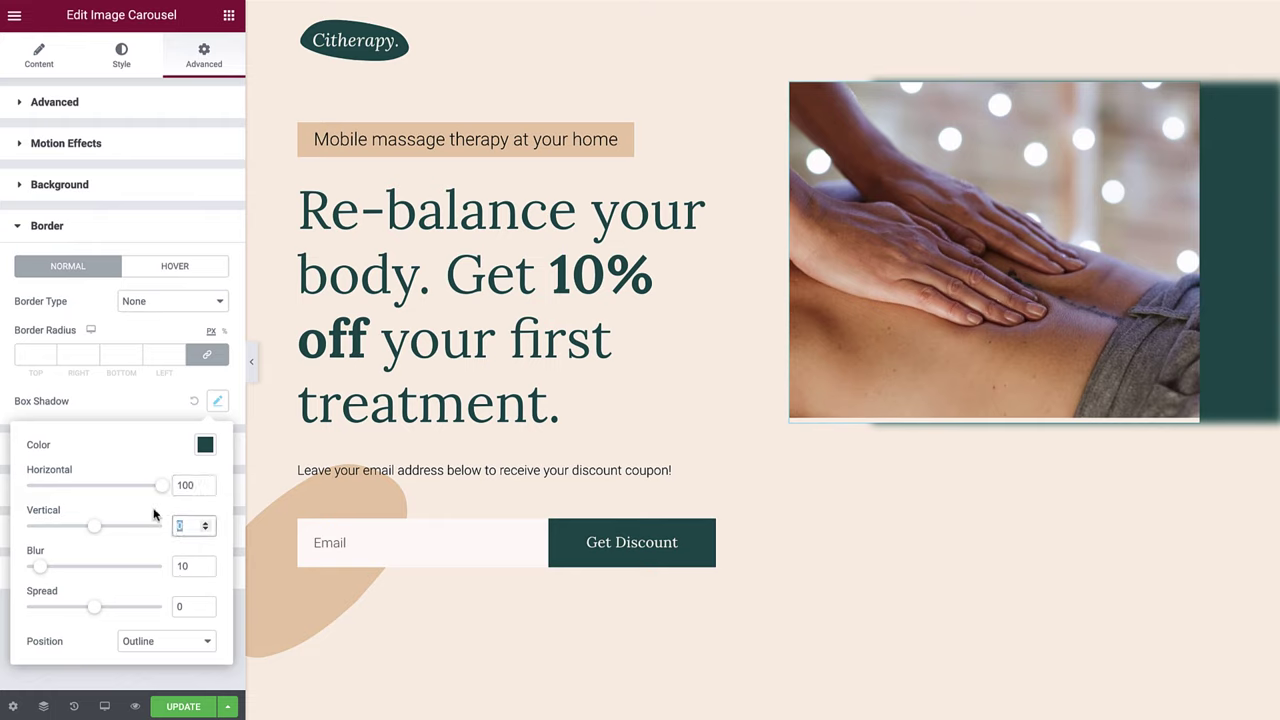
{"action": "type", "text": "-100"}
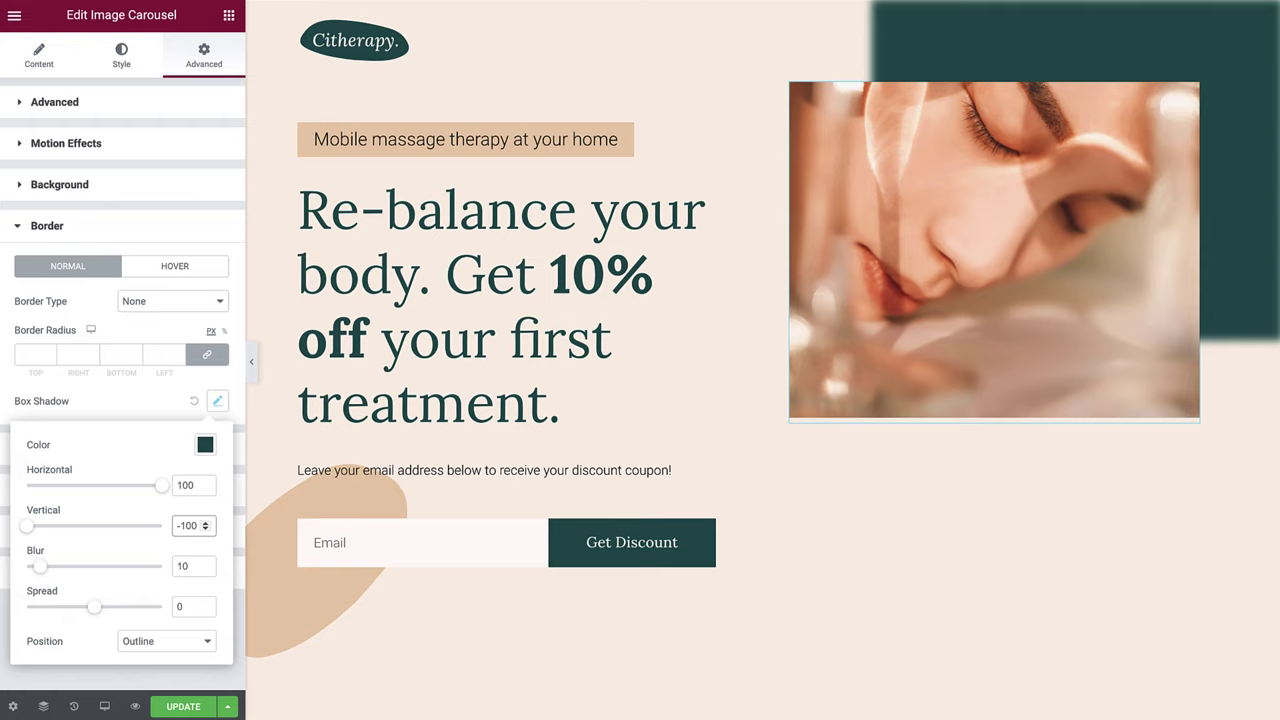
{"action": "left_click", "coordinate": [176, 566]}
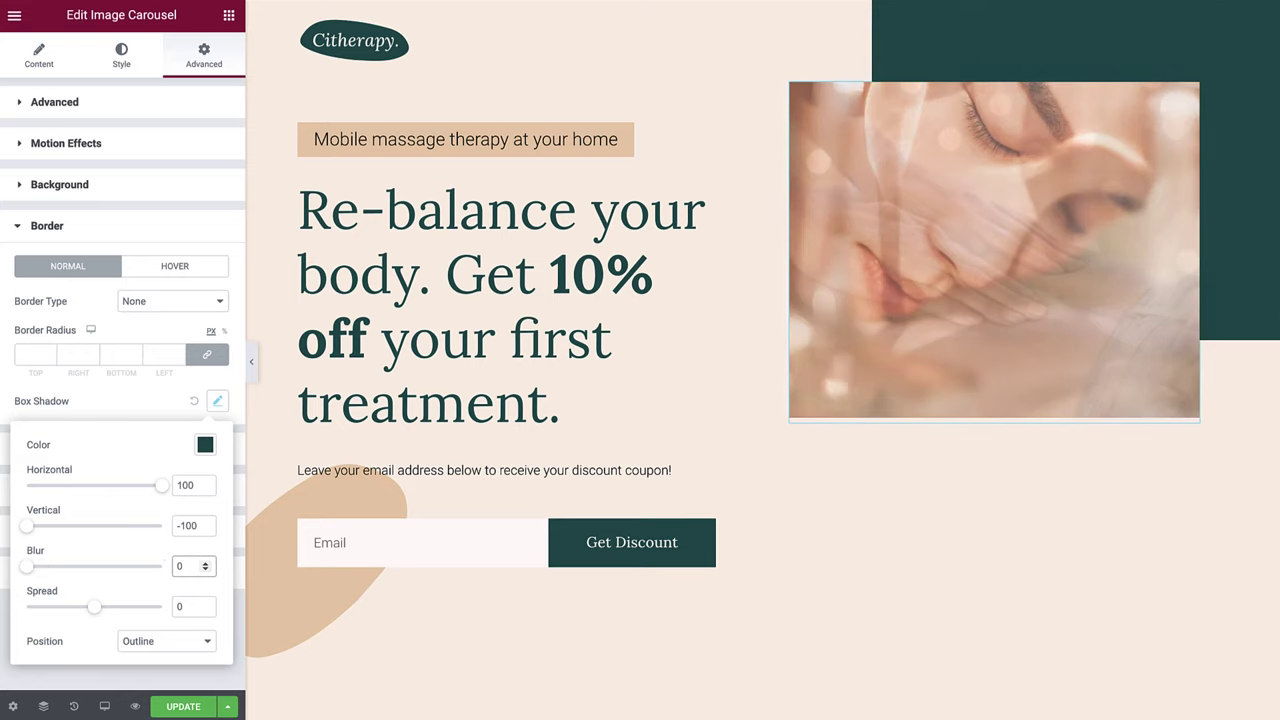
{"action": "type", "text": "0"}
{"action": "left_click", "coordinate": [191, 642]}
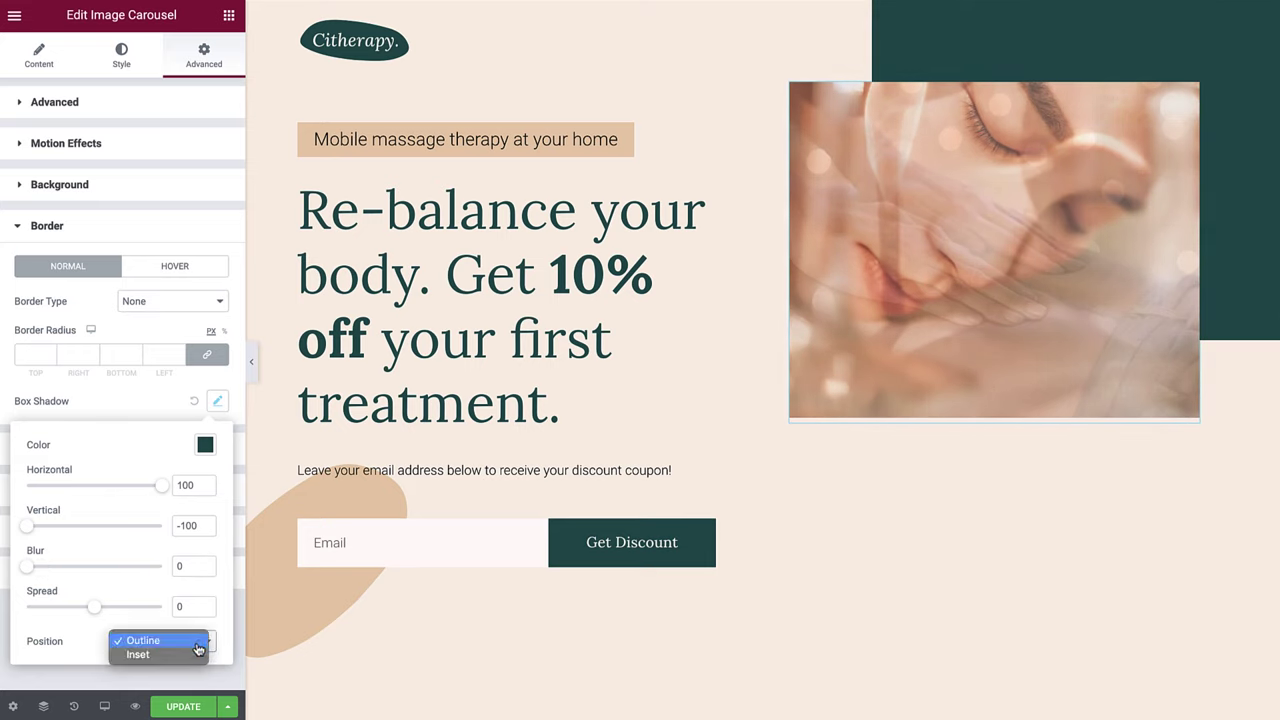
{"action": "left_click", "coordinate": [190, 636]}
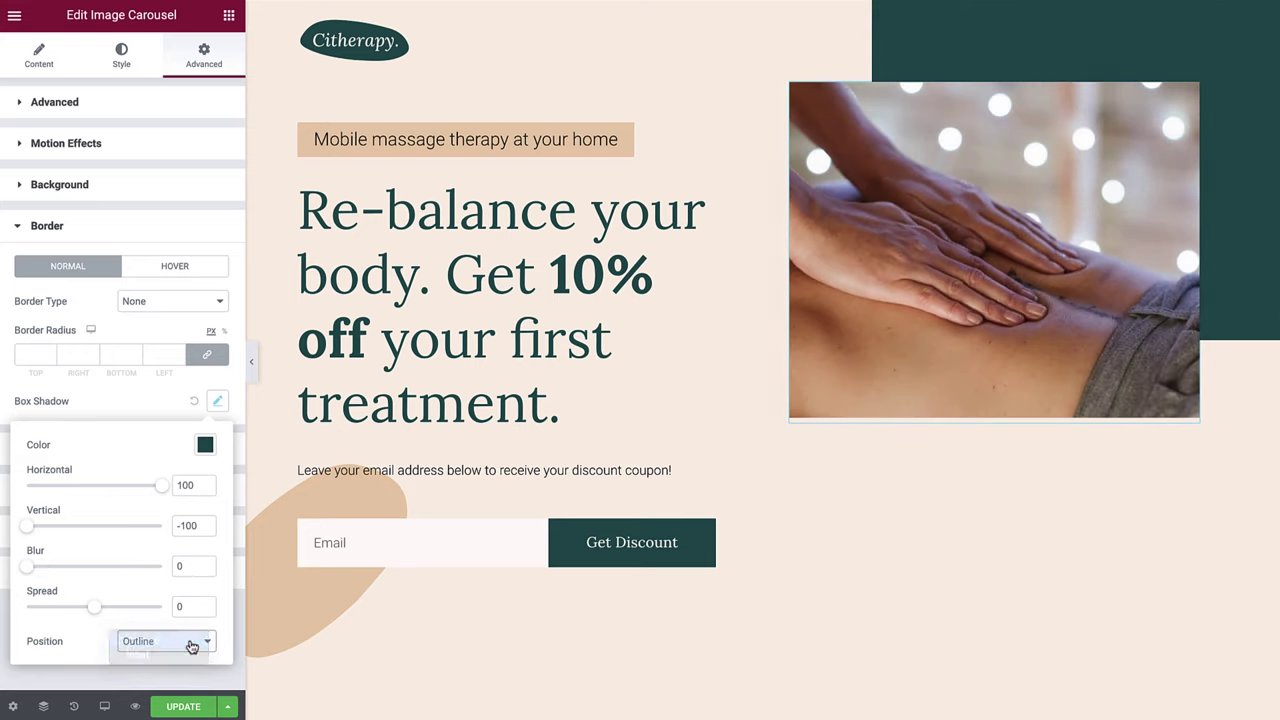
{"action": "left_click", "coordinate": [150, 413]}
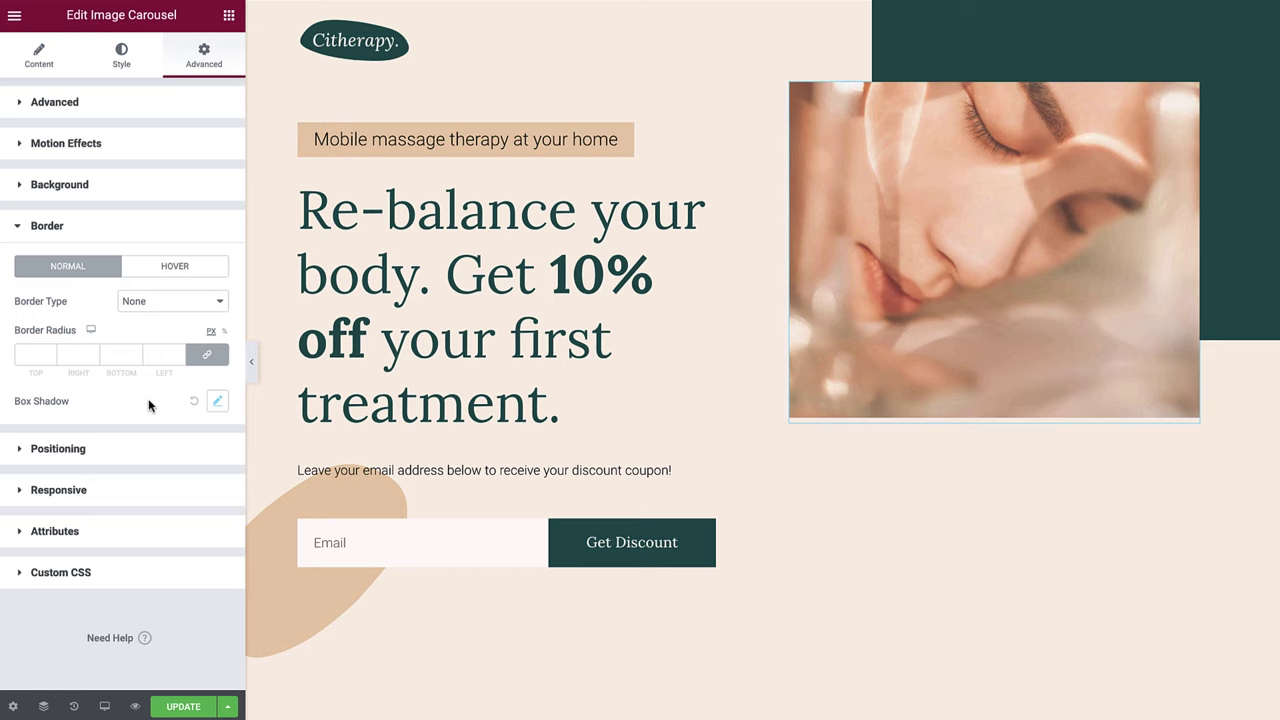
Preview the page without the editing panel and browse the images in the carousel beside "The ultimate relaxation experience" text.
{"action": "left_click", "coordinate": [252, 362]}
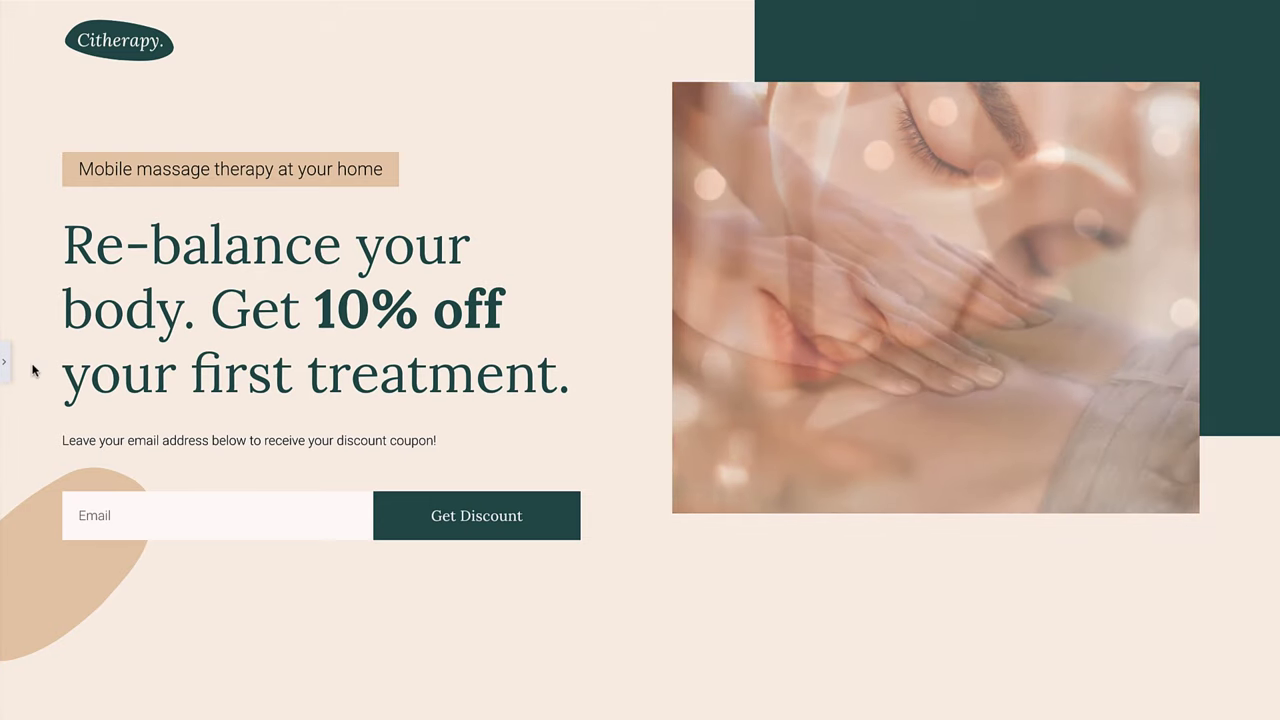
{"action": "scroll", "coordinate": [32, 370], "scroll_direction": "down", "scroll_amount": 5}
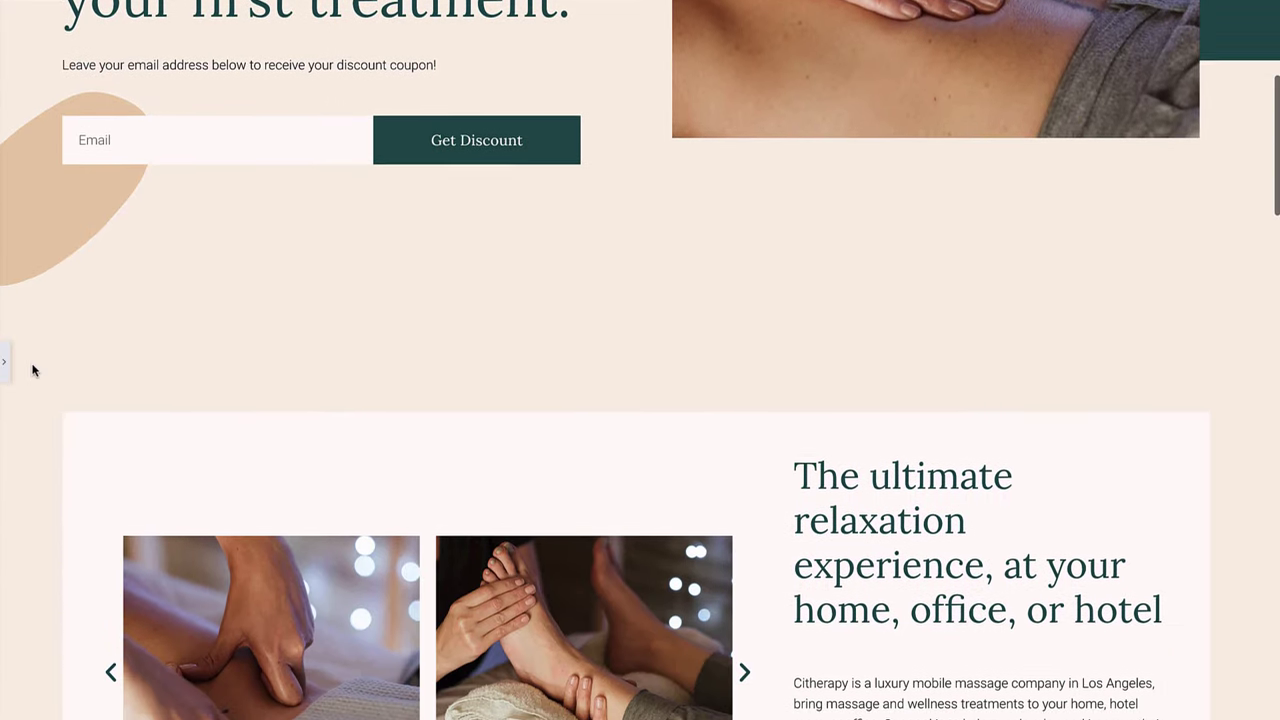
{"action": "scroll", "coordinate": [32, 370], "scroll_direction": "down", "scroll_amount": 4}
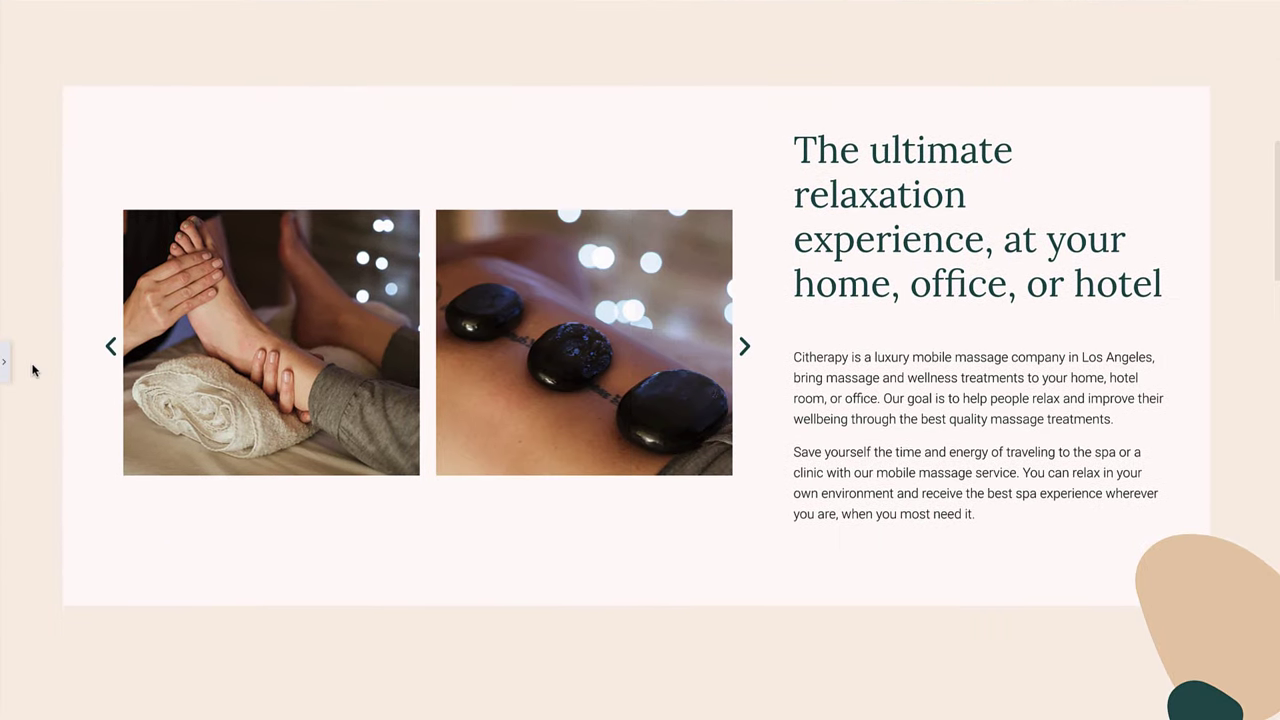
{"action": "left_click", "coordinate": [745, 348]}
{"action": "left_click", "coordinate": [747, 350]}
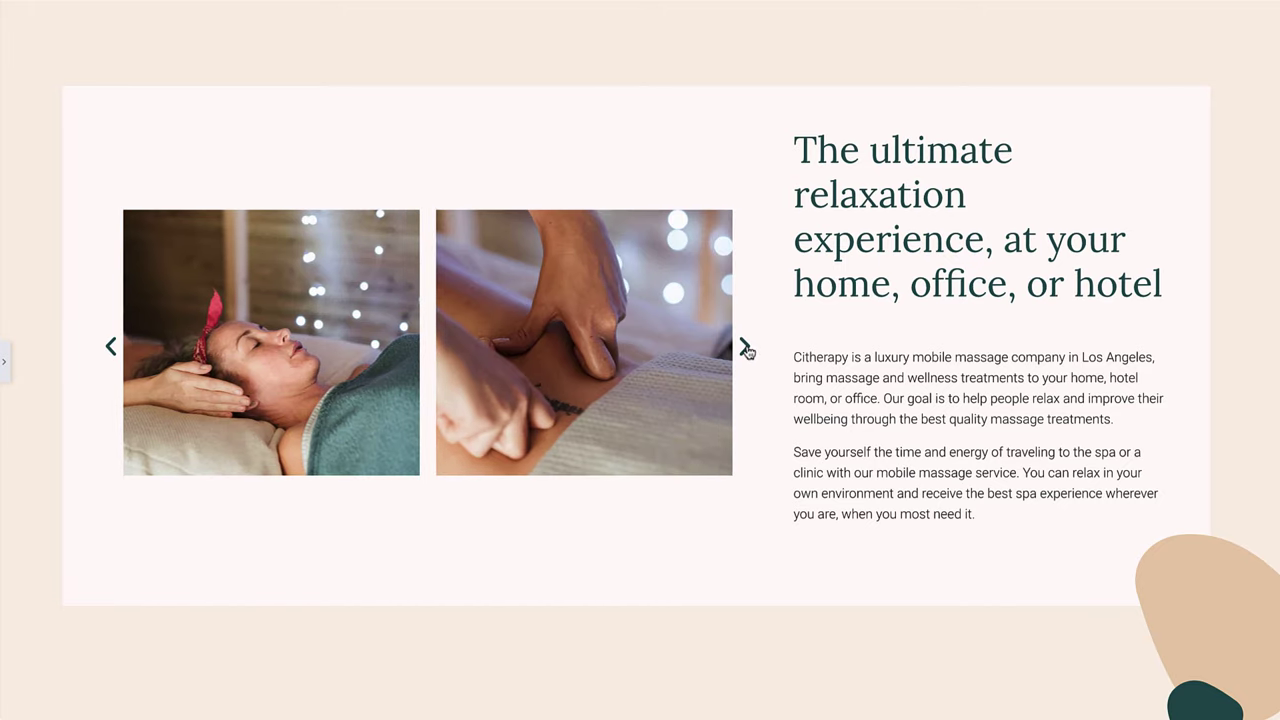
Delete the existing Image Carousel beside "The ultimate relaxation experience" text.
{"action": "left_click", "coordinate": [5, 362]}
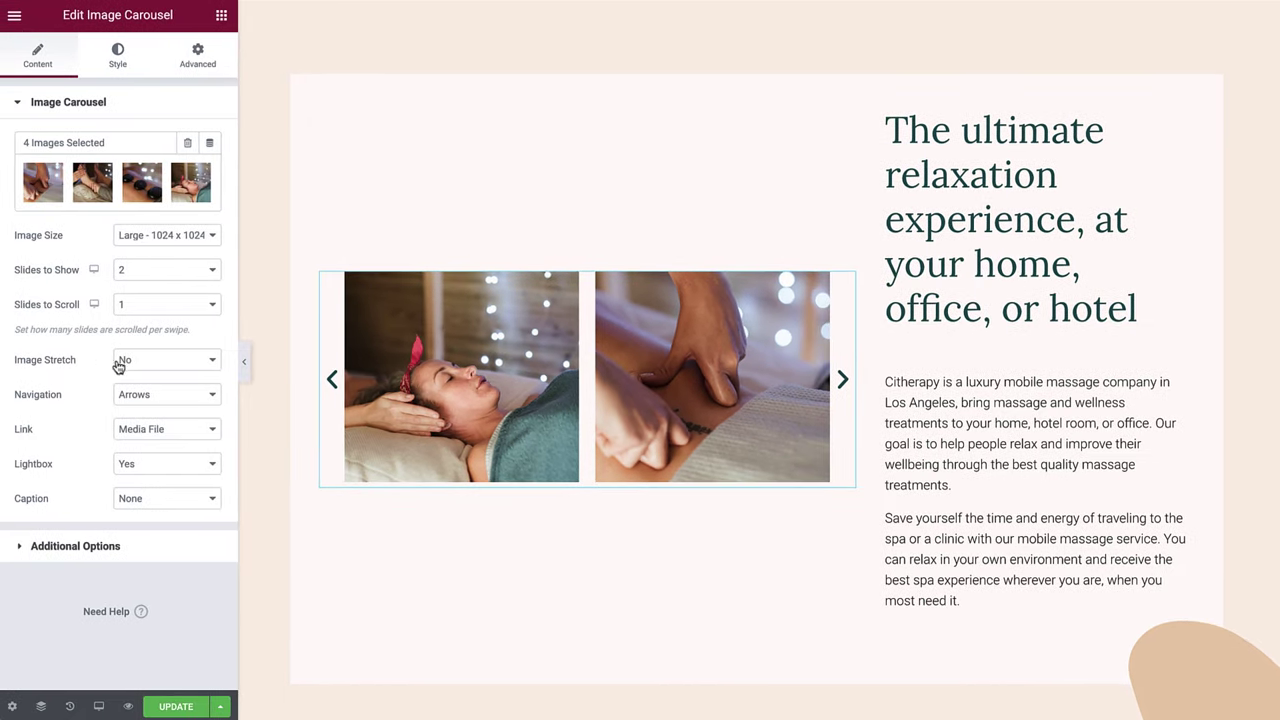
{"action": "right_click", "coordinate": [412, 356]}
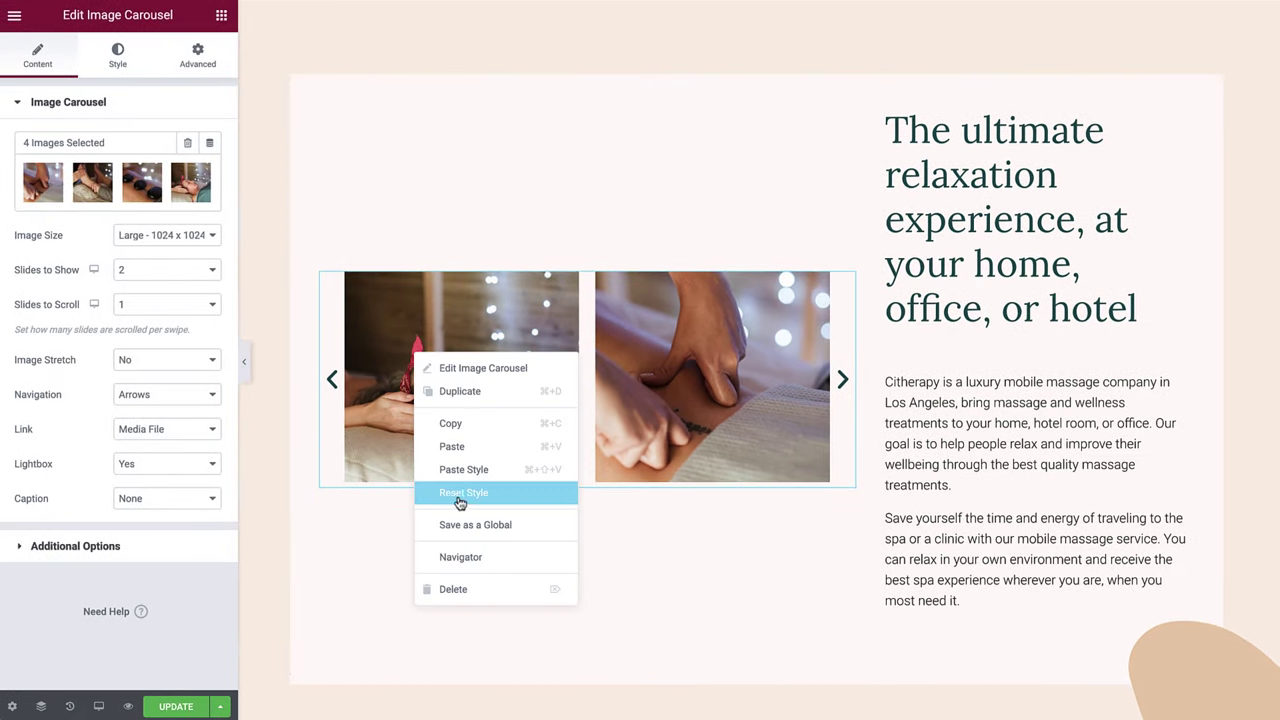
{"action": "left_click", "coordinate": [467, 589]}
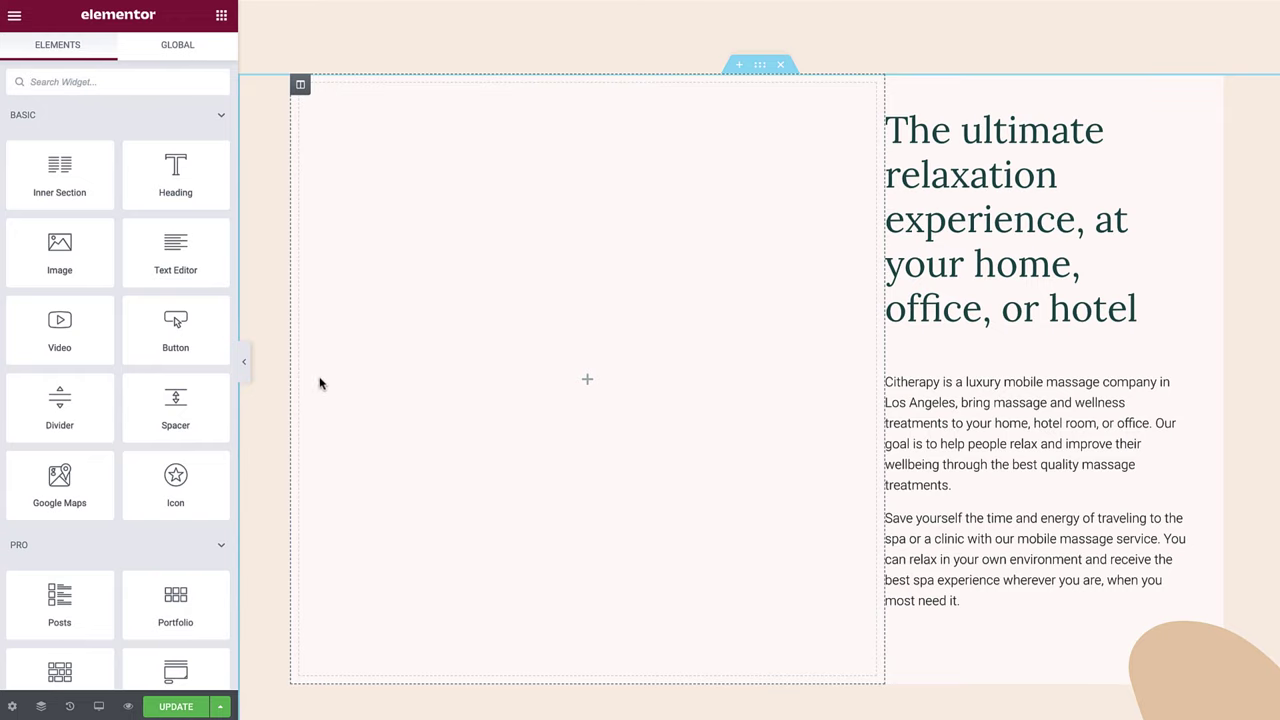
Find the Image Carousel widget and add it to the empty column beside "The ultimate relaxation experience" text.
{"action": "left_click", "coordinate": [145, 76]}
{"action": "type", "text": "image"}
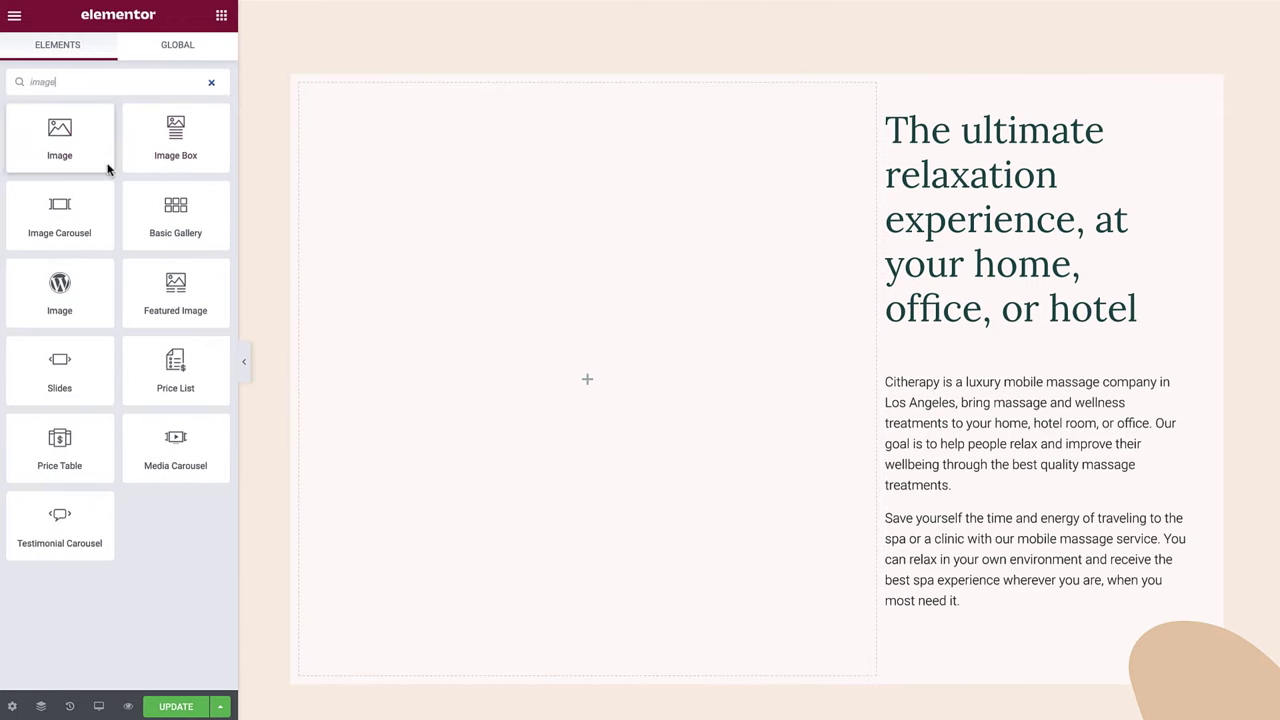
{"action": "left_click_drag", "start_coordinate": [63, 214], "coordinate": [432, 308]}
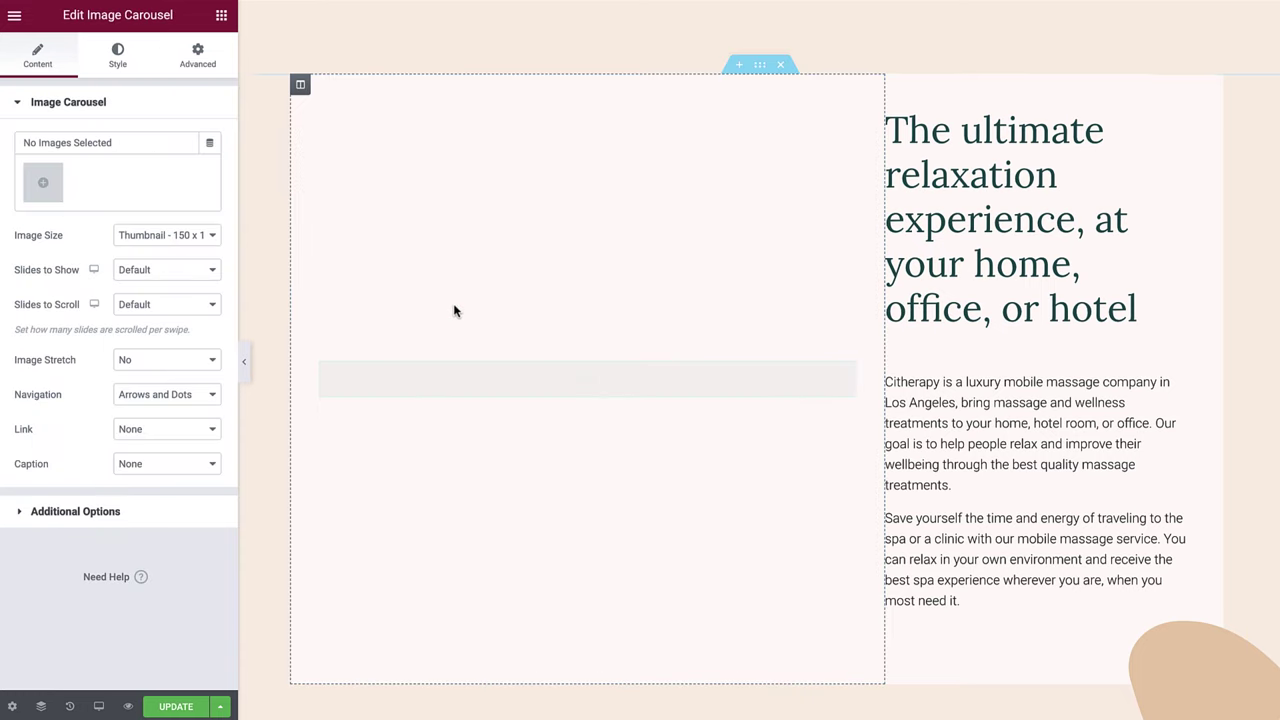
Fill the new carousel with a gallery of the four back massage, foot massage, hot stones and head massage images.
{"action": "left_click", "coordinate": [44, 182]}
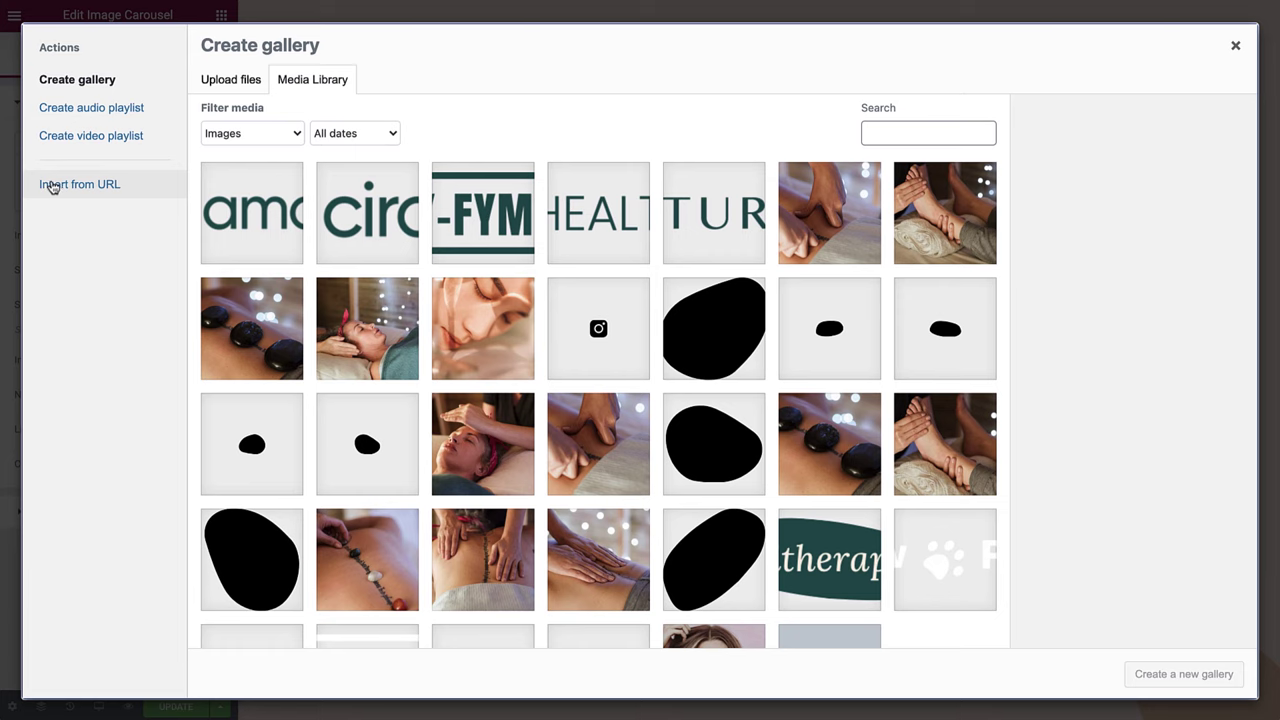
{"action": "left_click", "coordinate": [780, 210]}
{"action": "left_click", "coordinate": [945, 212]}
{"action": "left_click", "coordinate": [251, 328]}
{"action": "left_click", "coordinate": [372, 330]}
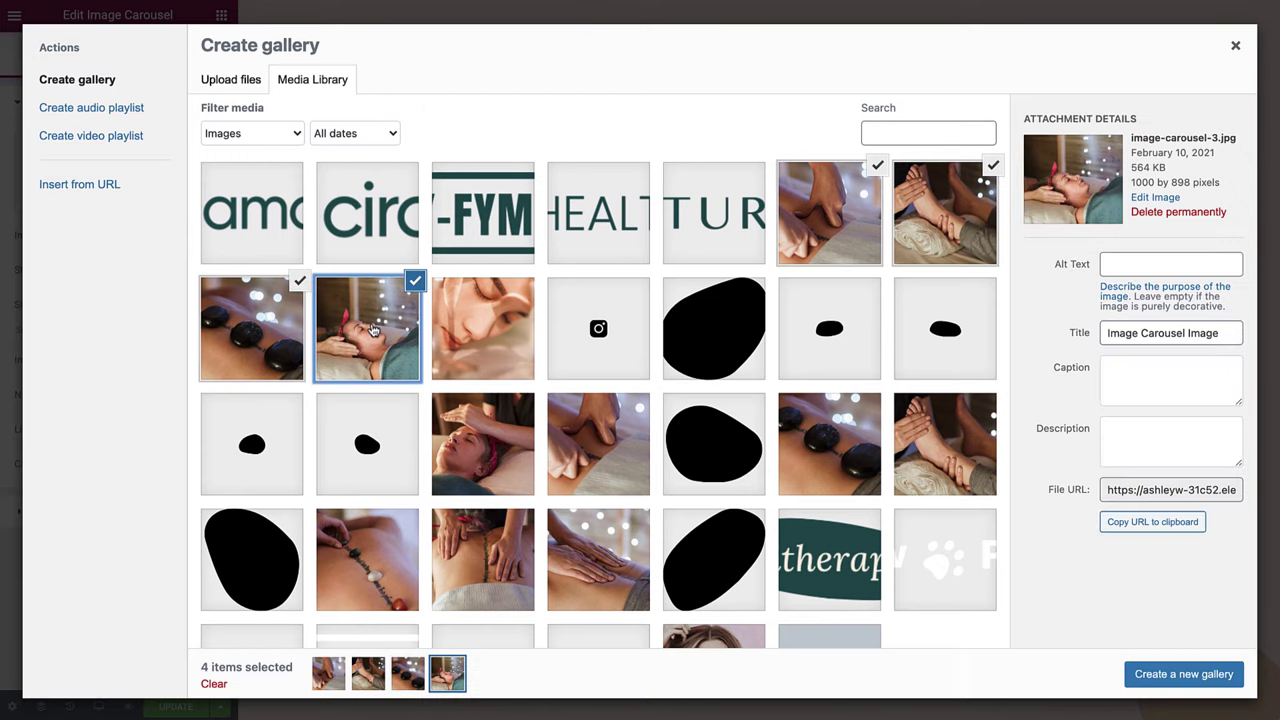
{"action": "left_click", "coordinate": [1184, 674]}
{"action": "left_click", "coordinate": [1192, 674]}
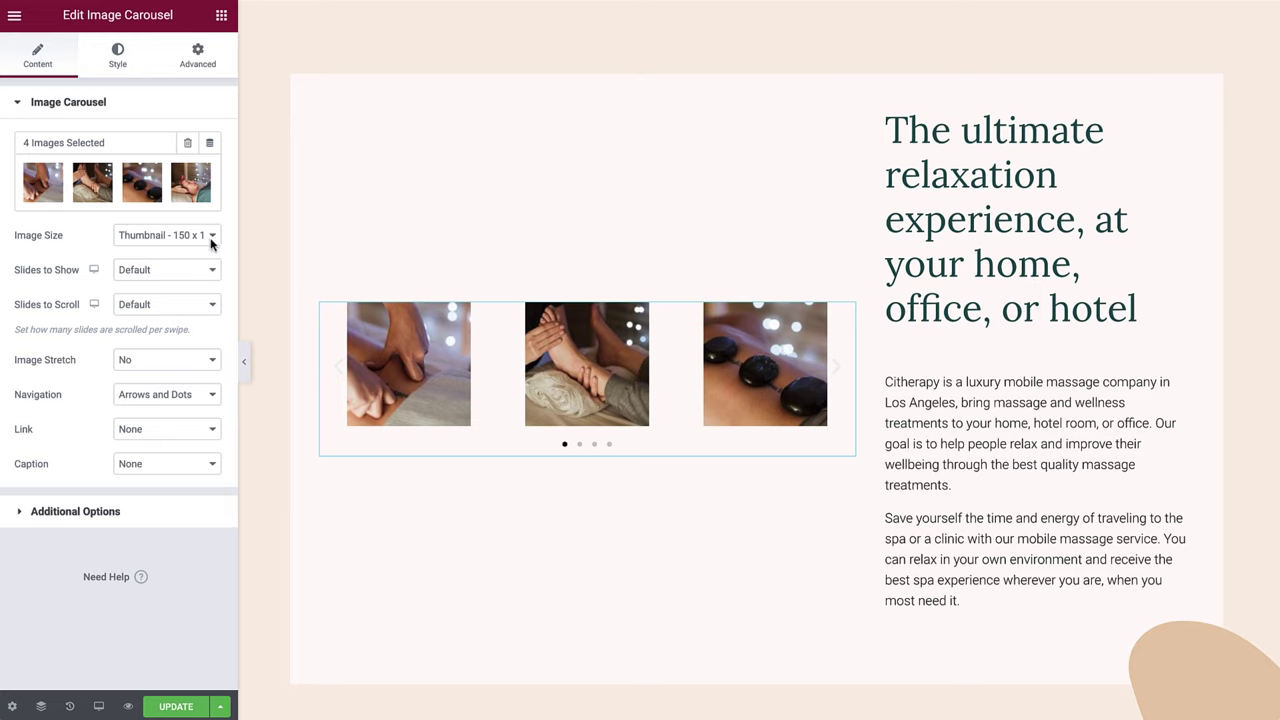
Set the carousel's image size to Large - 1024 x 1024 and Slides to Show to 2.
{"action": "left_click", "coordinate": [211, 237]}
{"action": "left_click", "coordinate": [194, 287]}
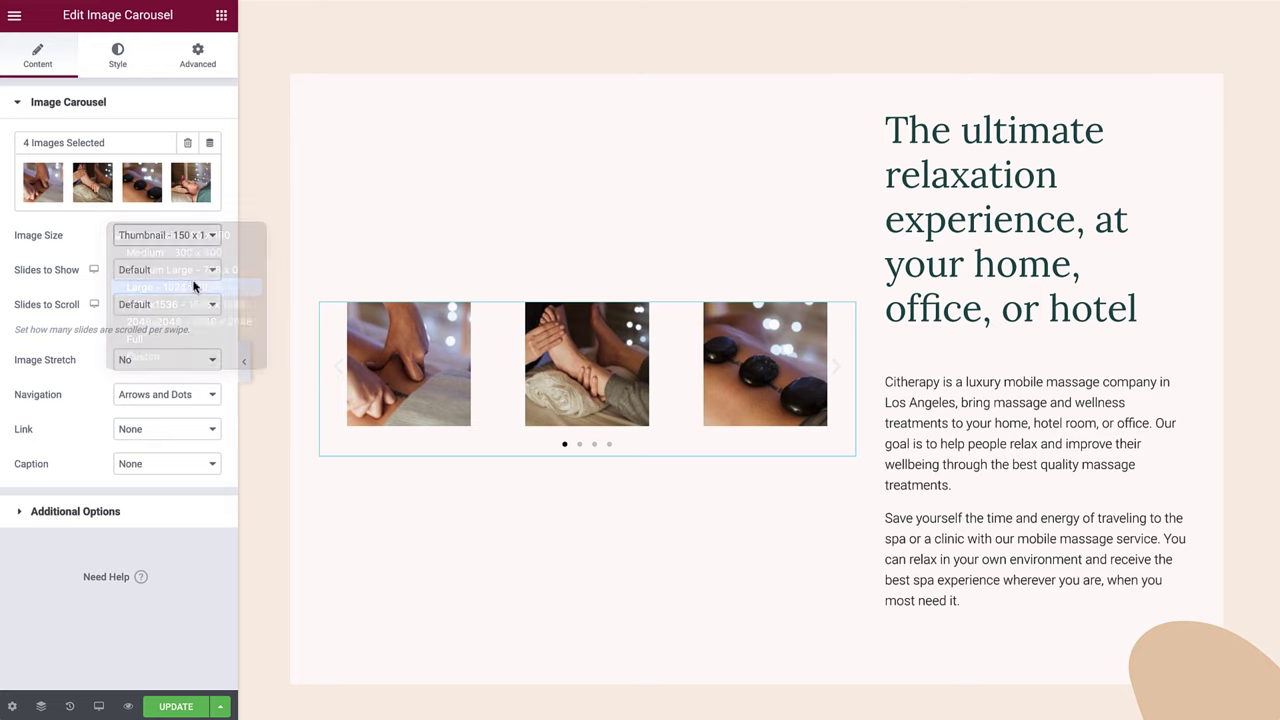
{"action": "left_click", "coordinate": [198, 278]}
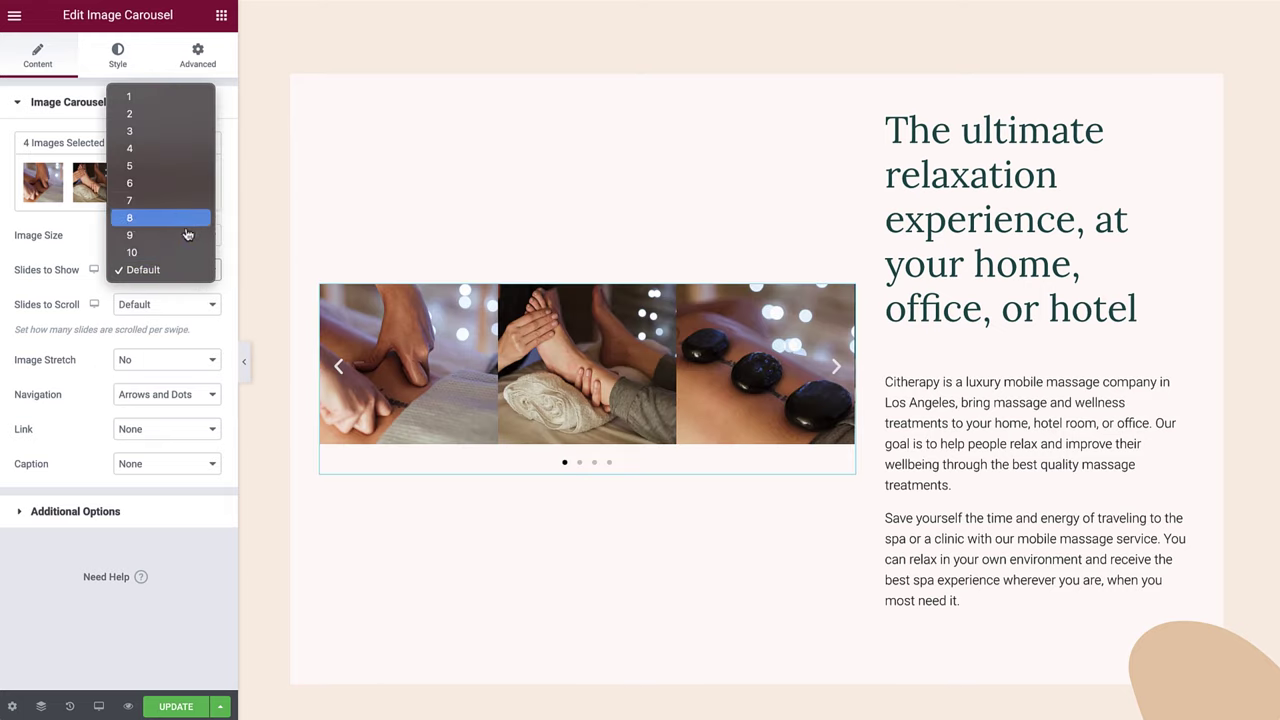
{"action": "left_click", "coordinate": [177, 115]}
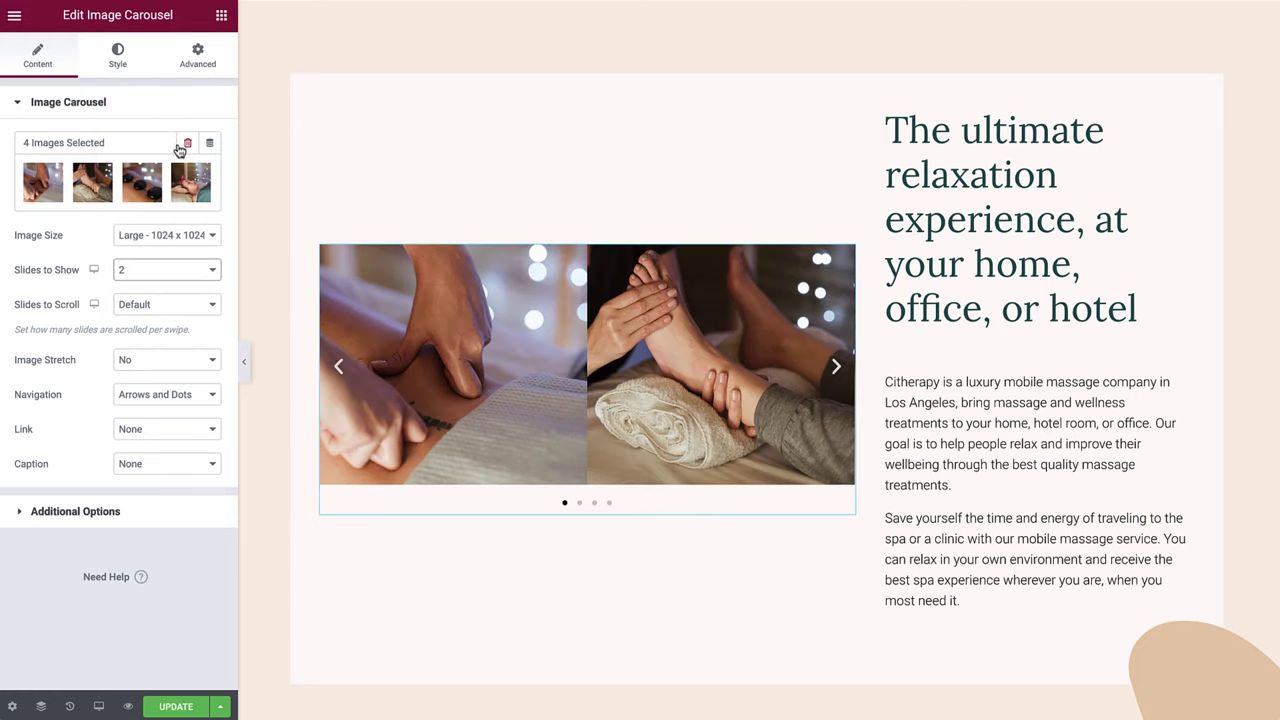
Set the carousel's Slides to Scroll to 1 and keep Image Stretch at No.
{"action": "left_click", "coordinate": [195, 307]}
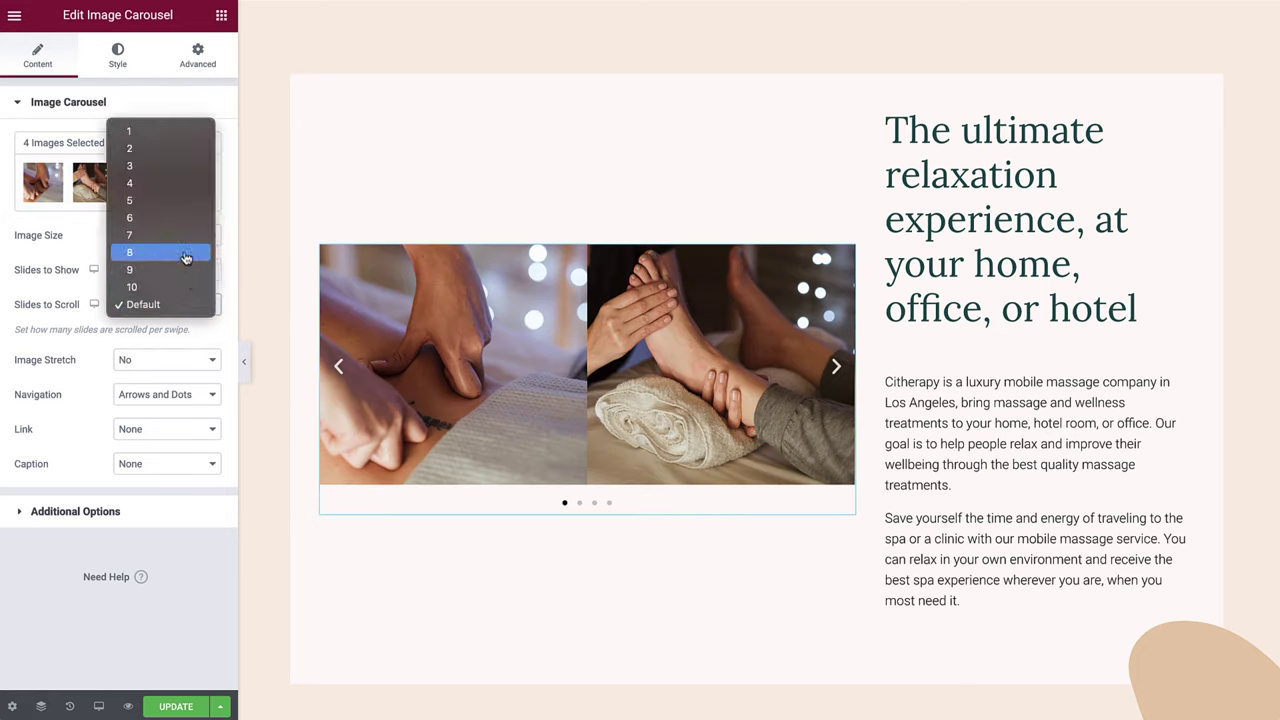
{"action": "left_click", "coordinate": [175, 132]}
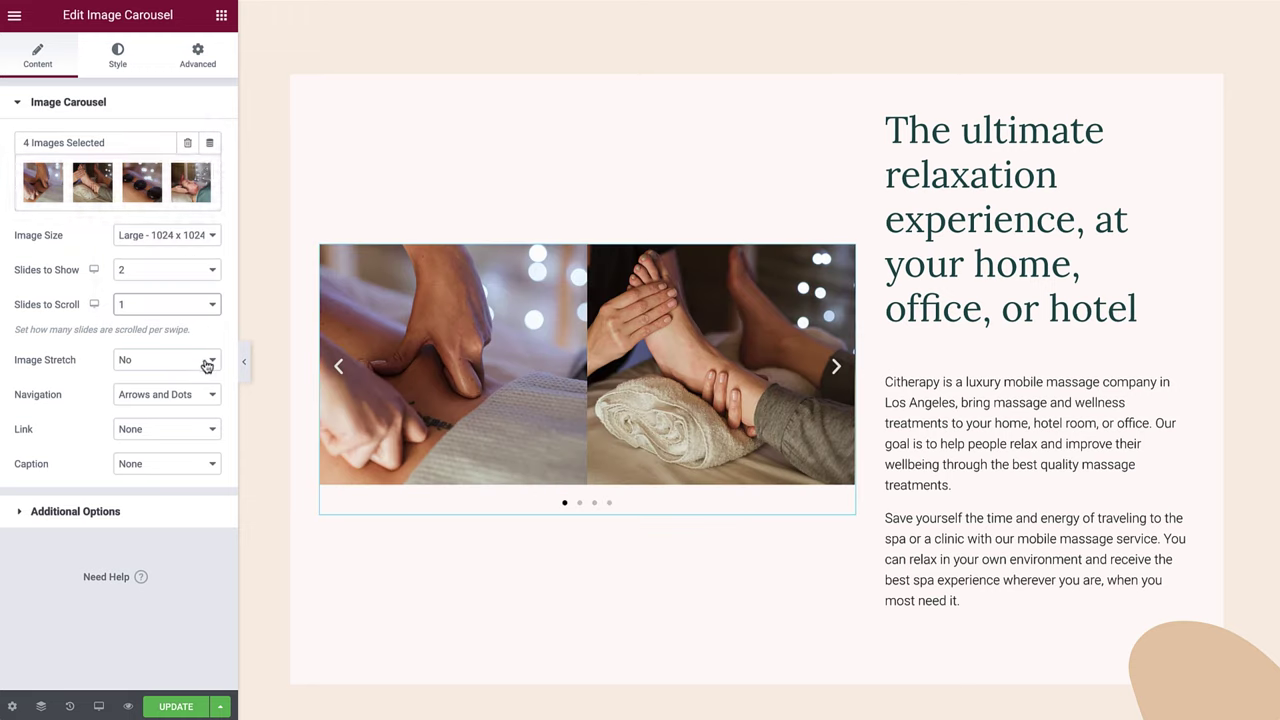
{"action": "left_click", "coordinate": [206, 365]}
{"action": "left_click", "coordinate": [206, 363]}
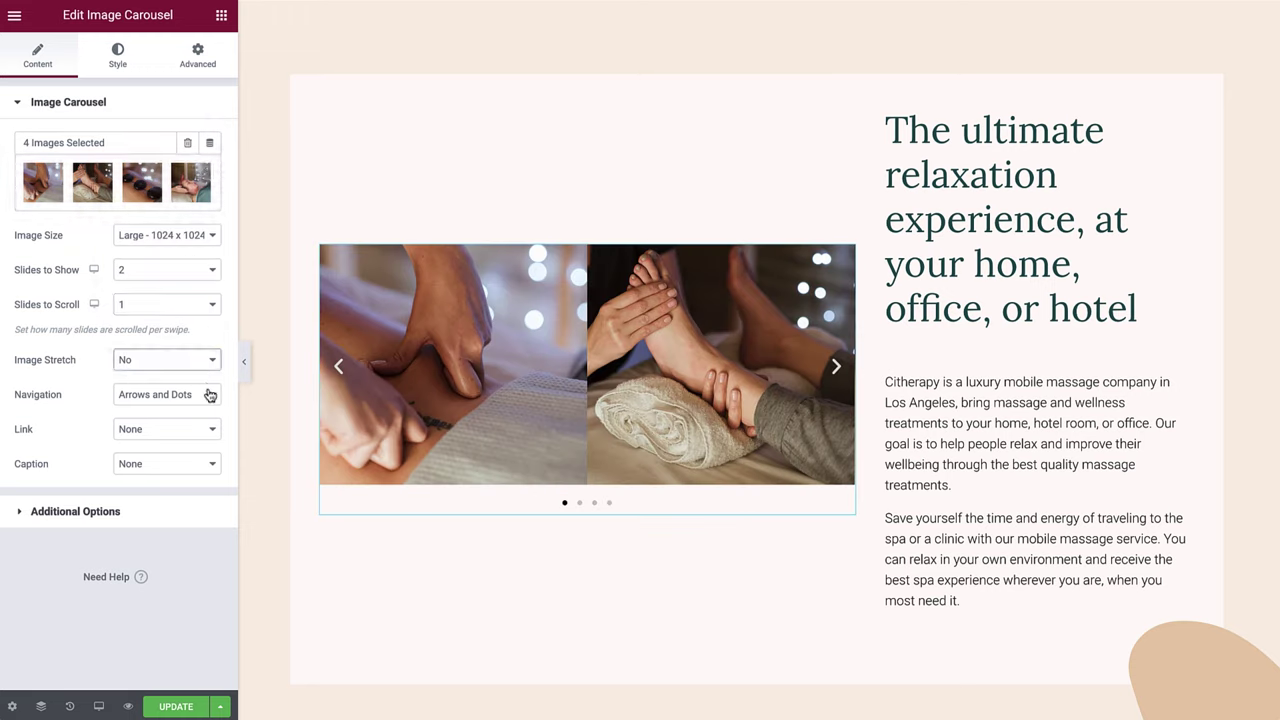
Open the Navigation options of the new carousel.
{"action": "left_click", "coordinate": [211, 399]}
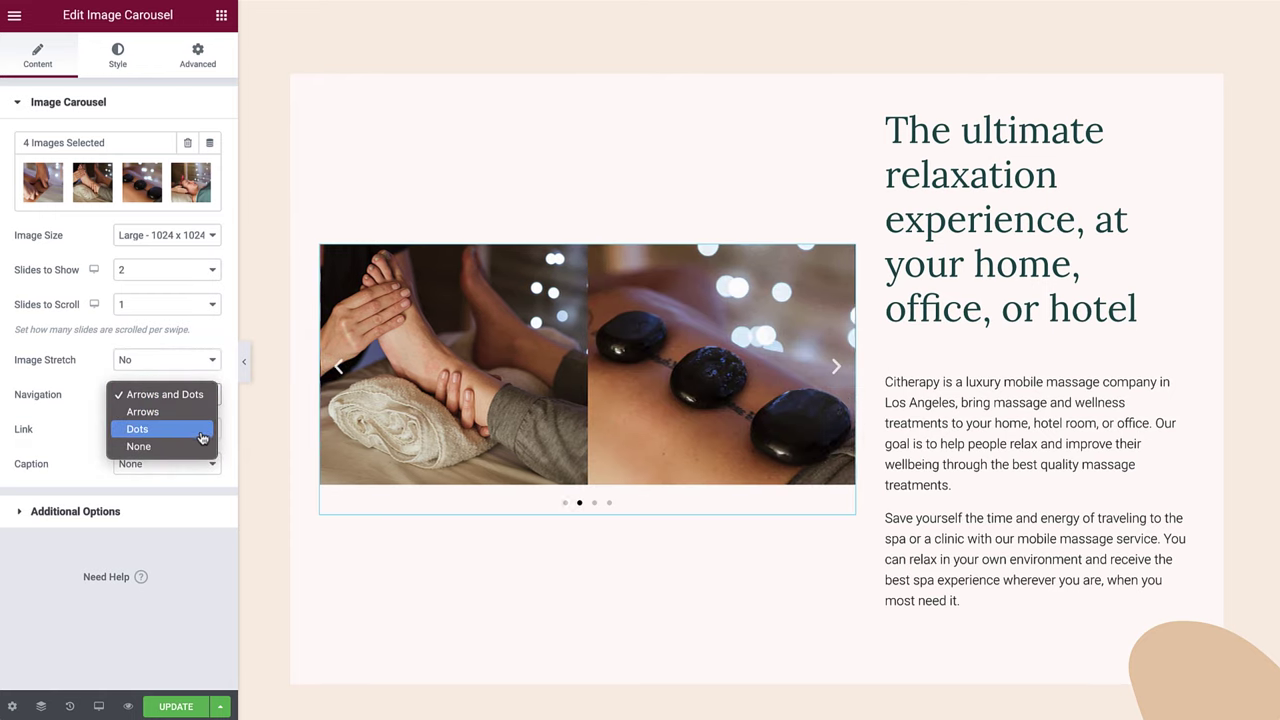